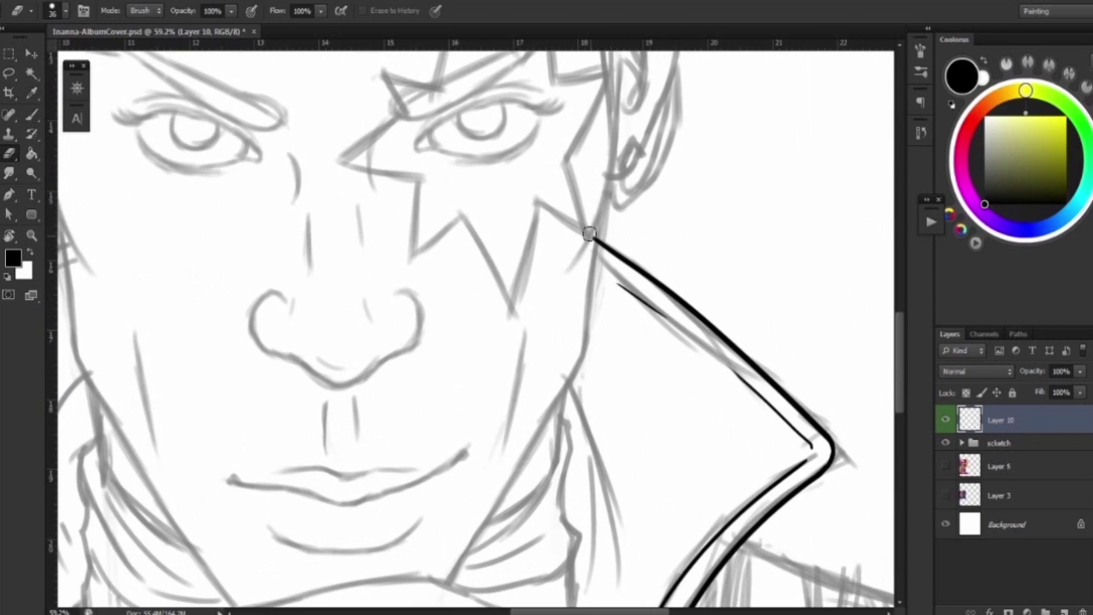
Ink the jacket collar, the right side of the neck and the ear outline.
{"action": "left_click_drag", "start_coordinate": [534, 175], "coordinate": [388, 273]}
{"action": "key", "text": "e"}
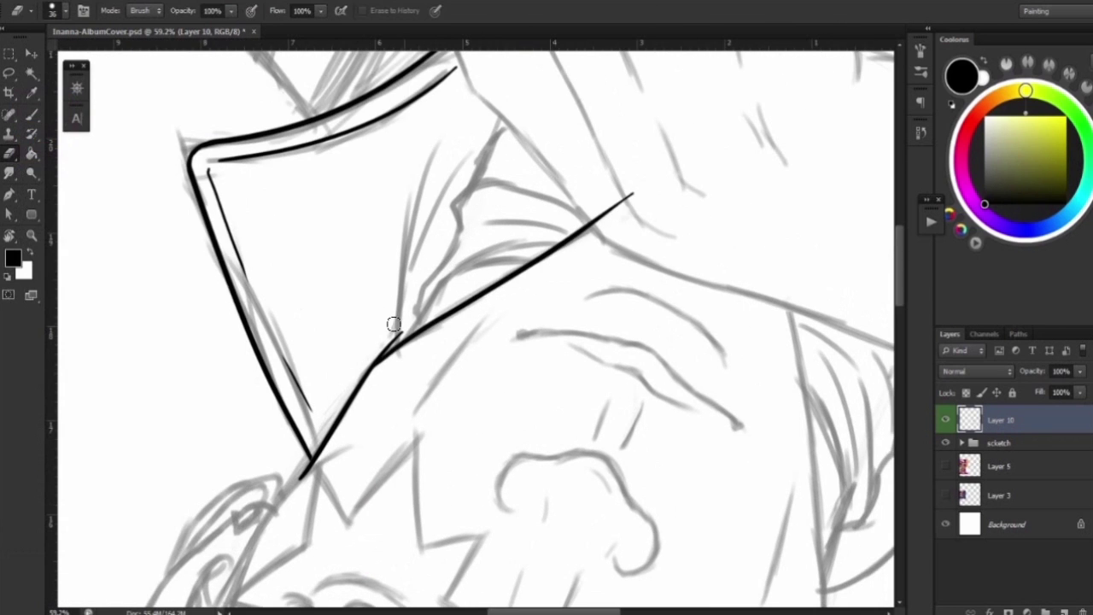
{"action": "key", "text": "b"}
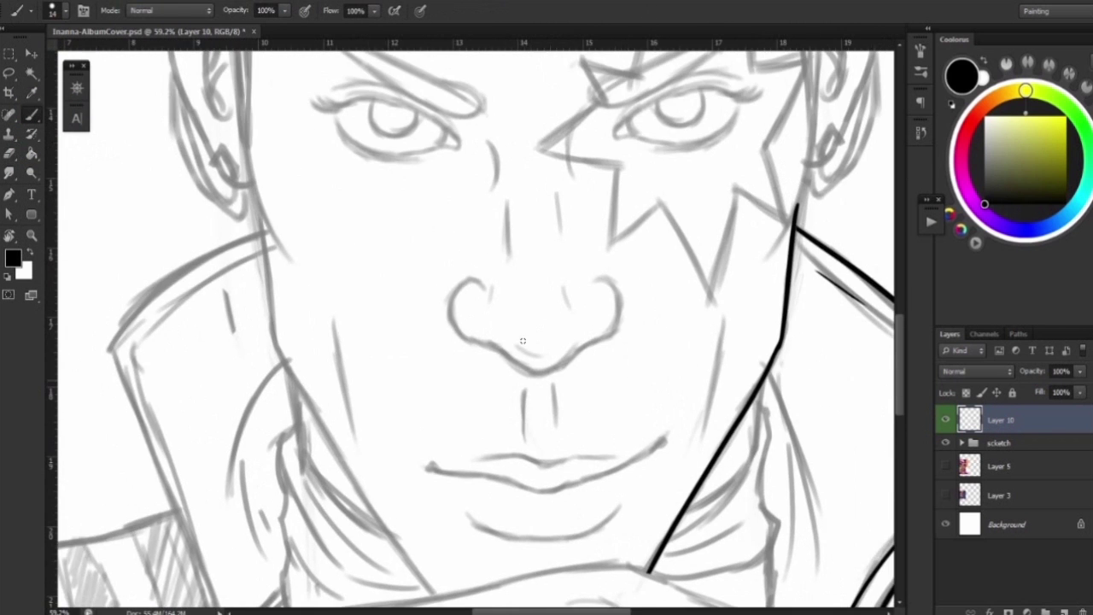
{"action": "left_click_drag", "start_coordinate": [642, 282], "coordinate": [601, 422]}
{"action": "left_click_drag", "start_coordinate": [632, 250], "coordinate": [599, 336]}
{"action": "mouse_move", "coordinate": [615, 202]}
{"action": "left_mouse_down"}
{"action": "mouse_move", "coordinate": [664, 170]}
{"action": "mouse_move", "coordinate": [675, 318]}
{"action": "left_mouse_up"}
Try a short line inside the ear, then undo it.
{"action": "key", "text": "e"}
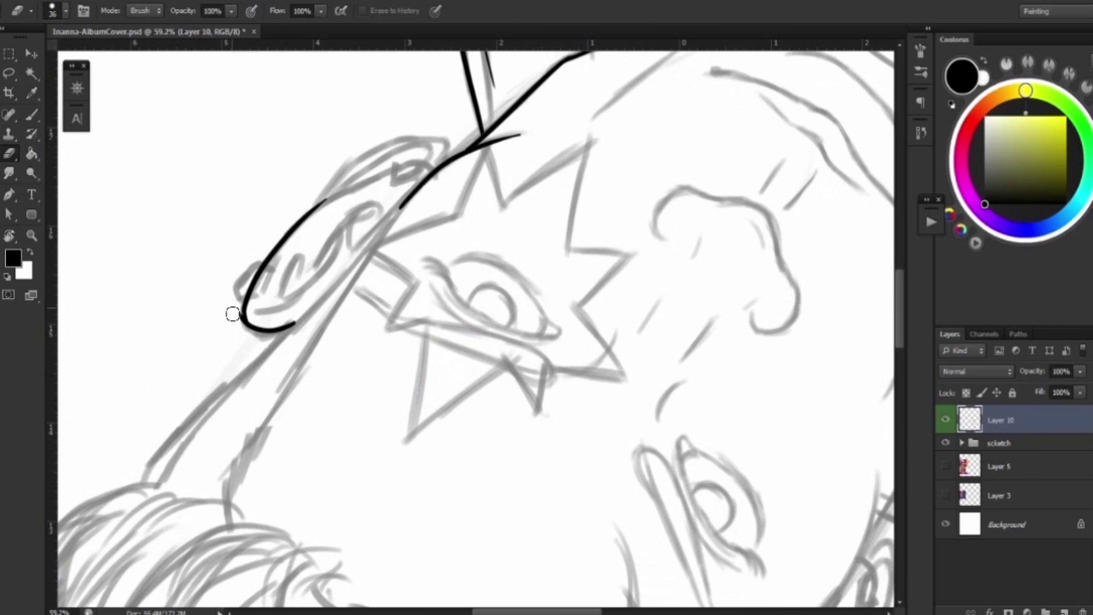
{"action": "key", "text": "b"}
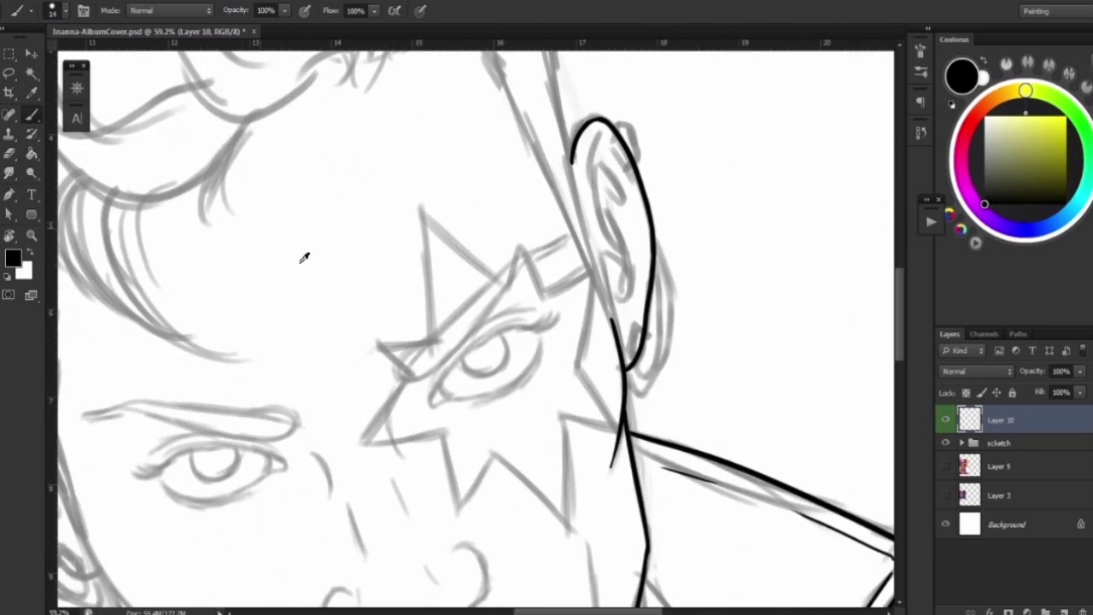
{"action": "left_click_drag", "start_coordinate": [656, 196], "coordinate": [626, 279]}
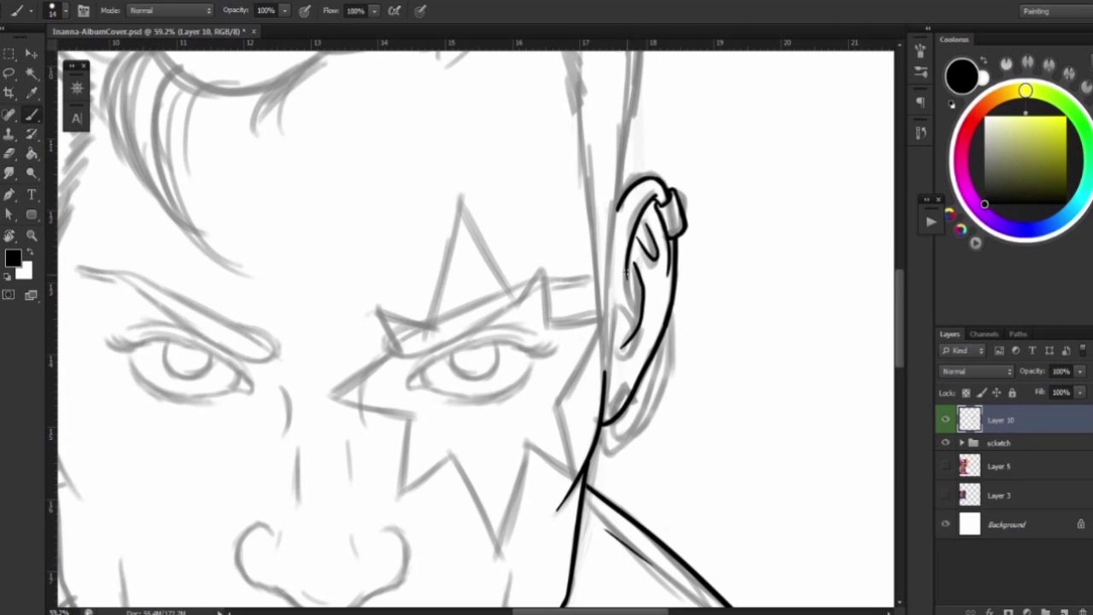
{"action": "key", "text": "ctrl+alt+z"}
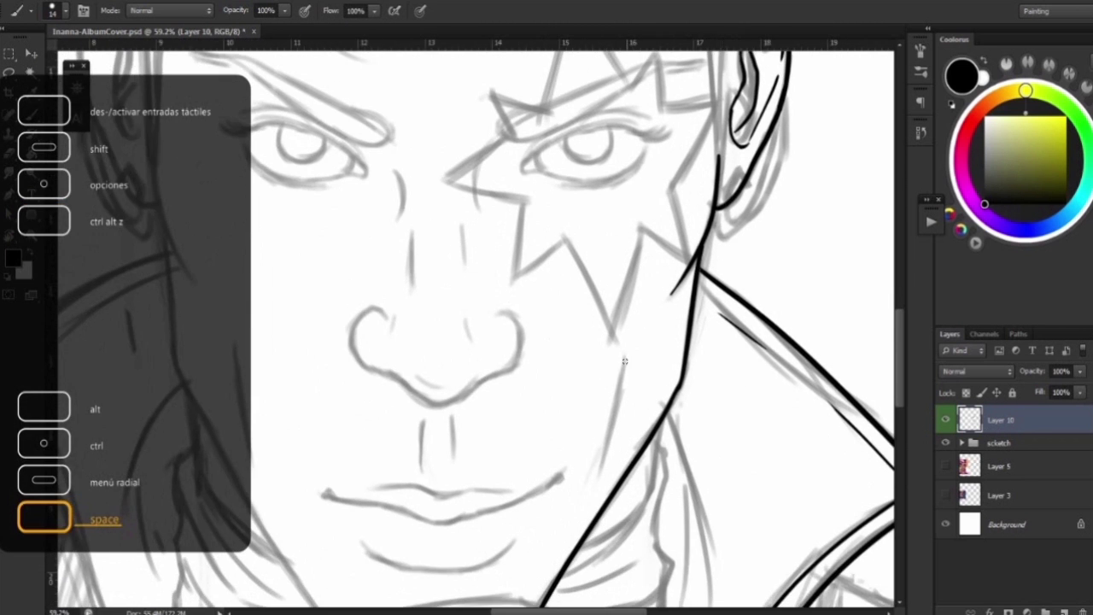
Ink the side and upper lines of the nose, redoing strokes until they fit.
{"action": "mouse_move", "coordinate": [617, 310]}
{"action": "left_mouse_down"}
{"action": "mouse_move", "coordinate": [536, 203]}
{"action": "mouse_move", "coordinate": [539, 274]}
{"action": "left_mouse_up"}
{"action": "key", "text": "ctrl+alt+z"}
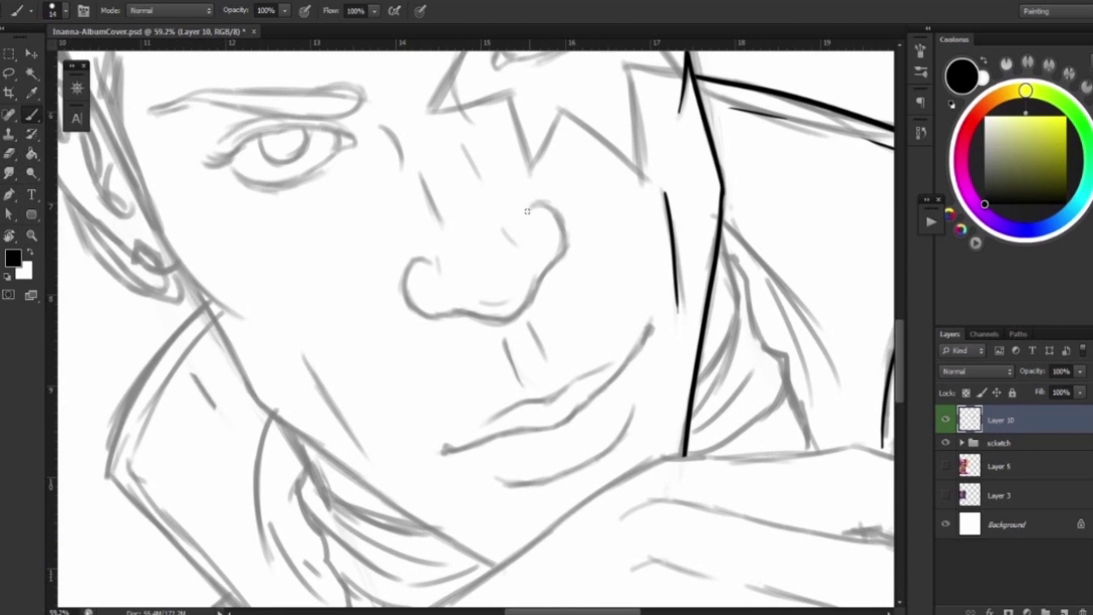
{"action": "left_click_drag", "start_coordinate": [531, 205], "coordinate": [539, 275]}
{"action": "key", "text": "ctrl+alt+z"}
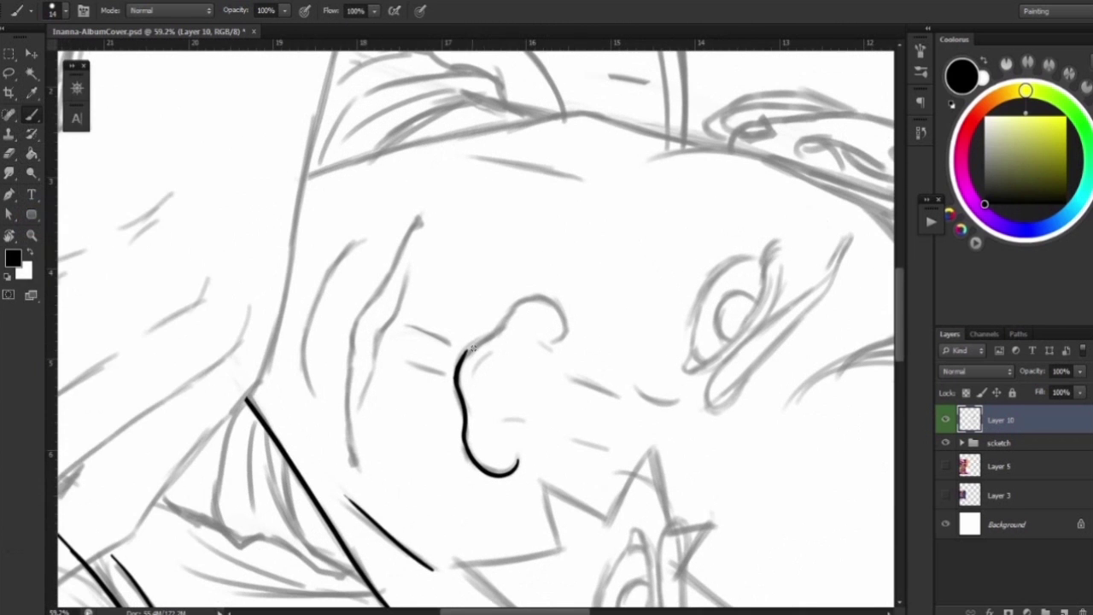
{"action": "left_click_drag", "start_coordinate": [481, 345], "coordinate": [463, 358]}
{"action": "key", "text": "ctrl+alt+z"}
{"action": "left_click_drag", "start_coordinate": [515, 316], "coordinate": [469, 348]}
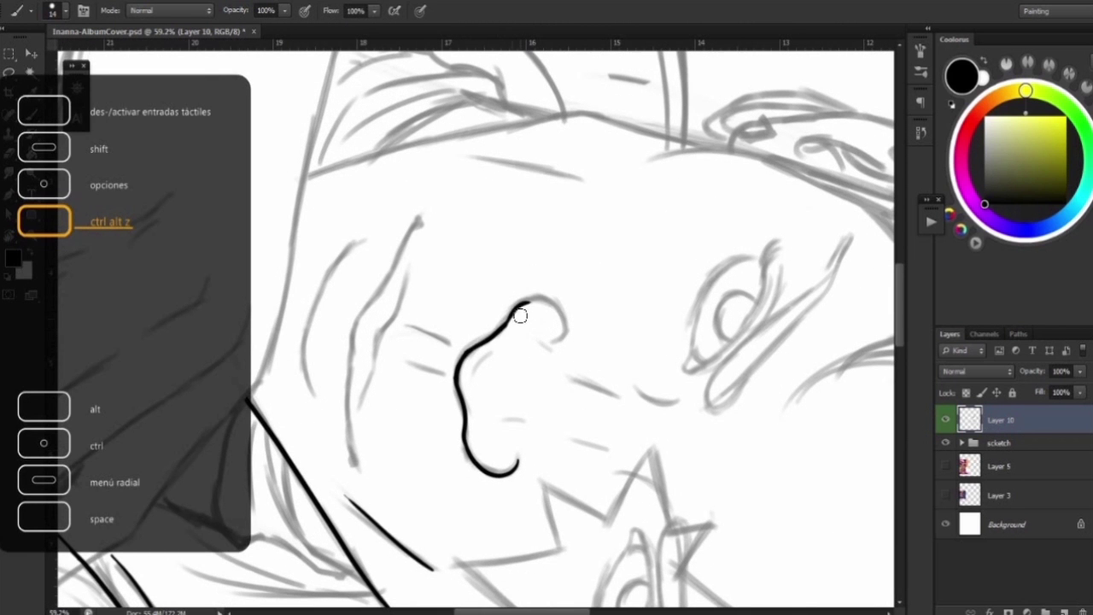
{"action": "mouse_move", "coordinate": [520, 316]}
{"action": "left_mouse_down"}
{"action": "mouse_move", "coordinate": [532, 293]}
{"action": "mouse_move", "coordinate": [459, 303]}
{"action": "left_mouse_up"}
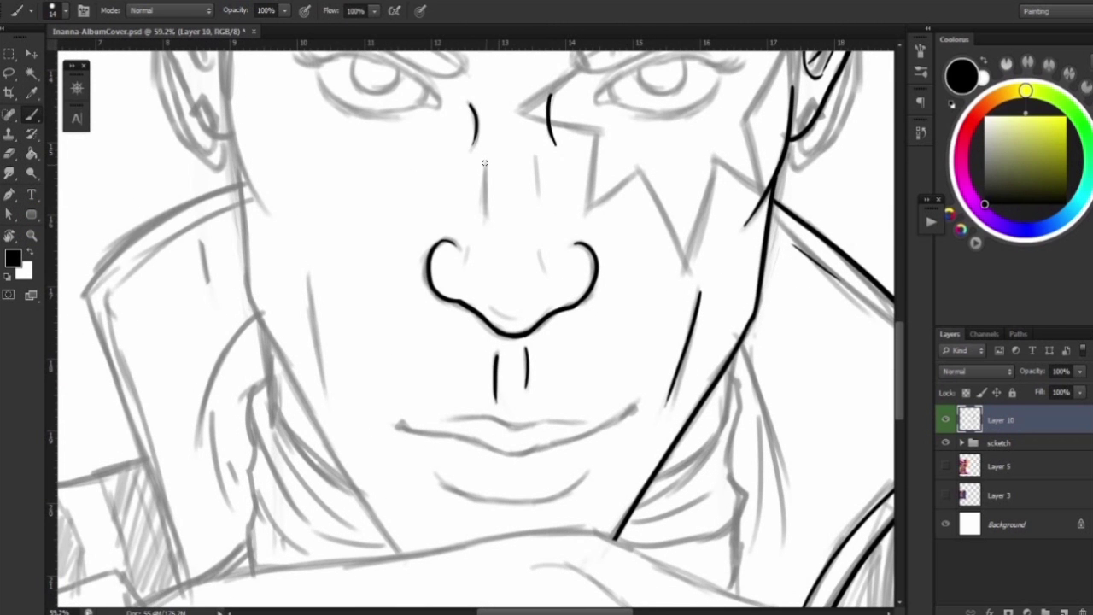
Add a short stroke inside the nose and reposition the face higher.
{"action": "left_click", "coordinate": [920, 51]}
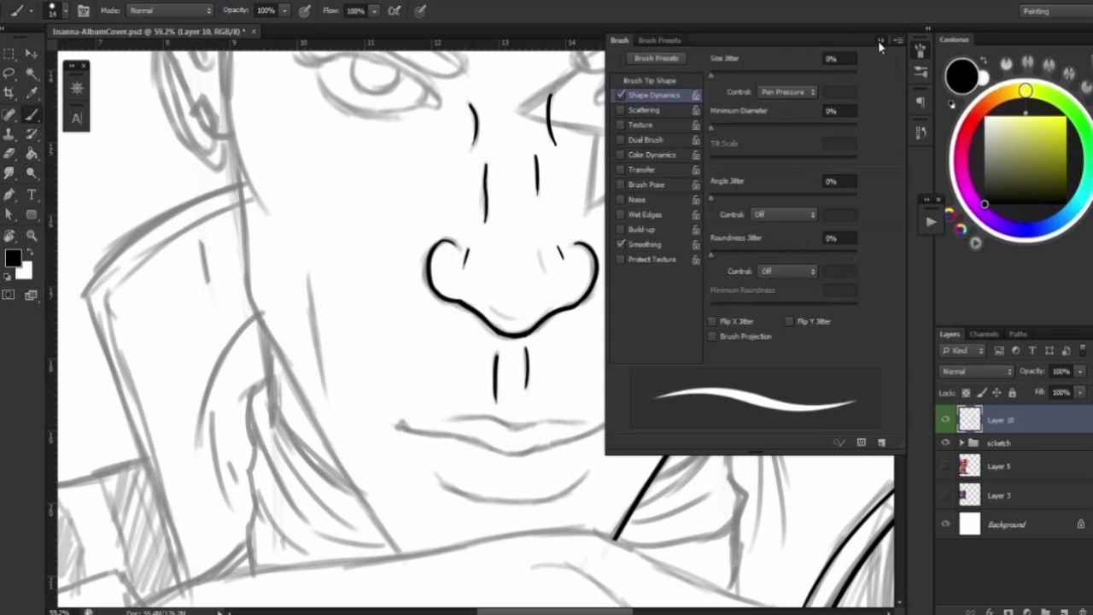
{"action": "left_click_drag", "start_coordinate": [486, 306], "coordinate": [518, 322]}
{"action": "mouse_move", "coordinate": [500, 256]}
{"action": "left_mouse_down"}
{"action": "mouse_move", "coordinate": [487, 451]}
{"action": "mouse_move", "coordinate": [461, 153]}
{"action": "left_mouse_up"}
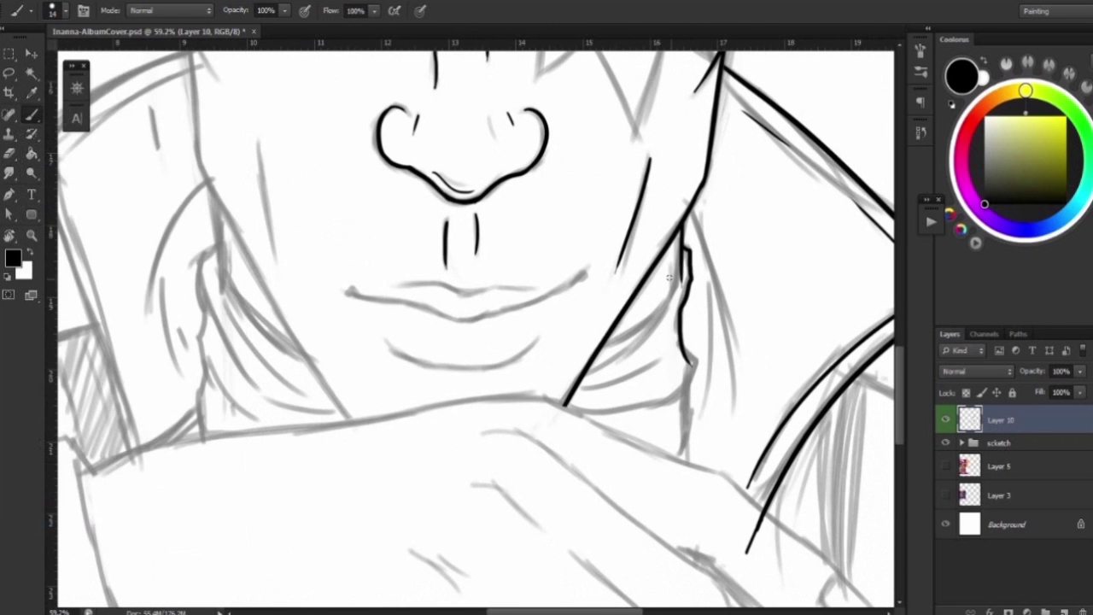
{"action": "key", "text": "ctrl+alt+z"}
Ink the neck's right contour, inner lines and lower curve.
{"action": "left_click_drag", "start_coordinate": [685, 254], "coordinate": [636, 355]}
{"action": "mouse_move", "coordinate": [628, 354]}
{"action": "left_mouse_down"}
{"action": "mouse_move", "coordinate": [585, 377]}
{"action": "mouse_move", "coordinate": [679, 367]}
{"action": "left_mouse_up"}
{"action": "mouse_move", "coordinate": [691, 336]}
{"action": "left_mouse_down"}
{"action": "mouse_move", "coordinate": [649, 408]}
{"action": "mouse_move", "coordinate": [659, 421]}
{"action": "left_mouse_up"}
{"action": "key", "text": "space"}
Ink the line between the lips and the curve below the lower lip.
{"action": "mouse_move", "coordinate": [446, 319]}
{"action": "left_mouse_down"}
{"action": "mouse_move", "coordinate": [589, 270]}
{"action": "mouse_move", "coordinate": [704, 196]}
{"action": "left_mouse_up"}
{"action": "mouse_move", "coordinate": [671, 254]}
{"action": "left_mouse_down"}
{"action": "mouse_move", "coordinate": [551, 274]}
{"action": "mouse_move", "coordinate": [665, 308]}
{"action": "left_mouse_up"}
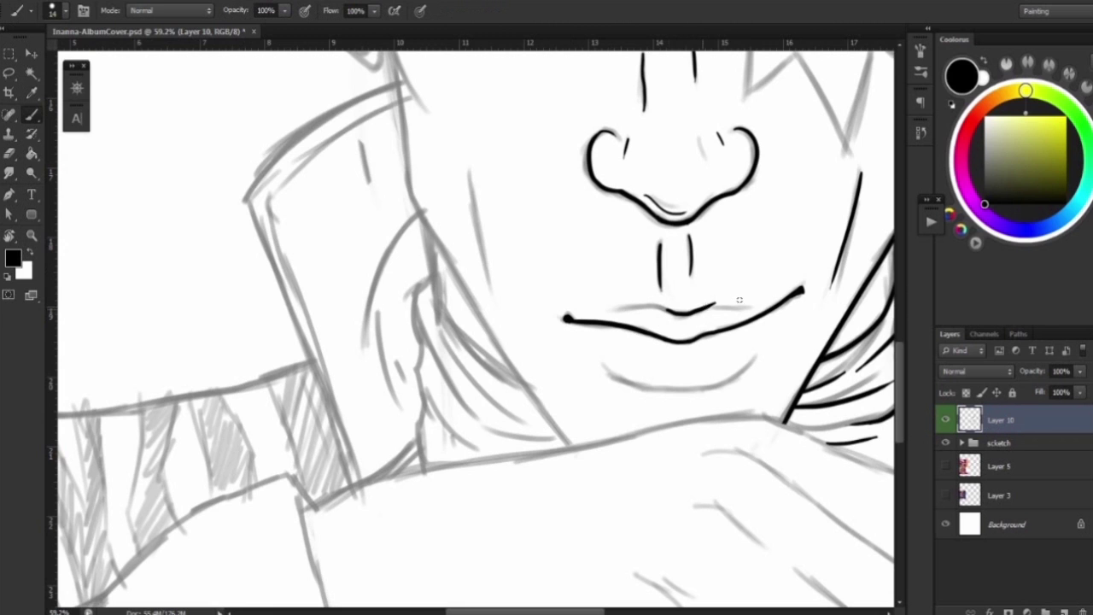
{"action": "key", "text": "ctrl+z"}
{"action": "left_click_drag", "start_coordinate": [607, 368], "coordinate": [750, 362]}
Zoom the view toward the forearm, dismissing a no-pixels-selected warning.
{"action": "key", "text": "e"}
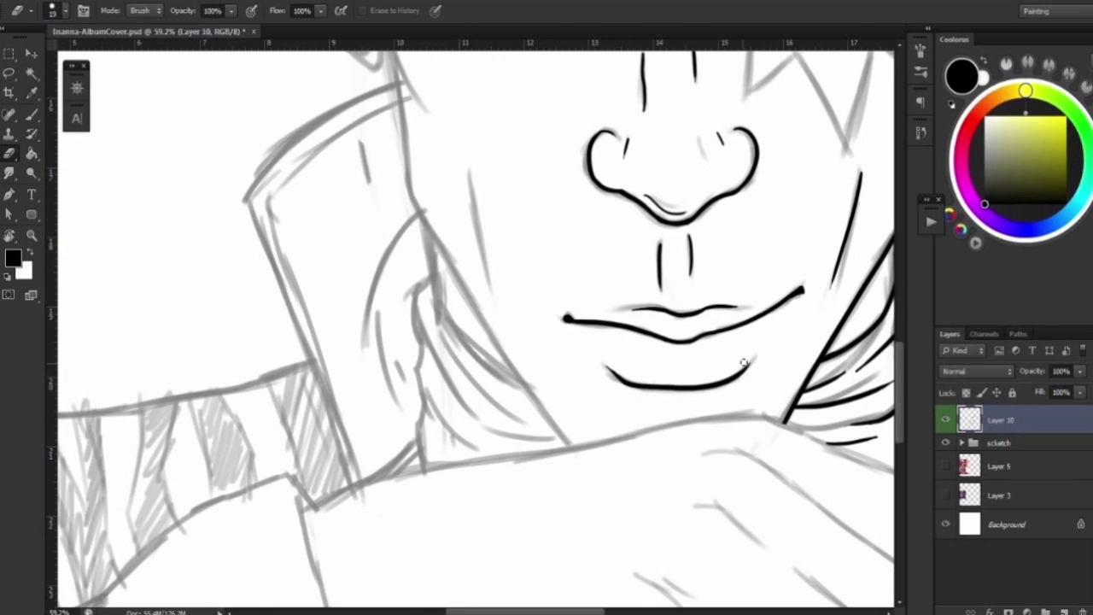
{"action": "scroll", "coordinate": [744, 362], "scroll_direction": "down", "scroll_amount": 3}
{"action": "key", "text": "l"}
{"action": "key", "text": "Return"}
{"action": "key", "text": "z"}
{"action": "scroll", "coordinate": [654, 340], "scroll_direction": "up", "scroll_amount": 2}
{"action": "scroll", "coordinate": [654, 340], "scroll_direction": "down", "scroll_amount": 2}
{"action": "scroll", "coordinate": [654, 340], "scroll_direction": "up", "scroll_amount": 3}
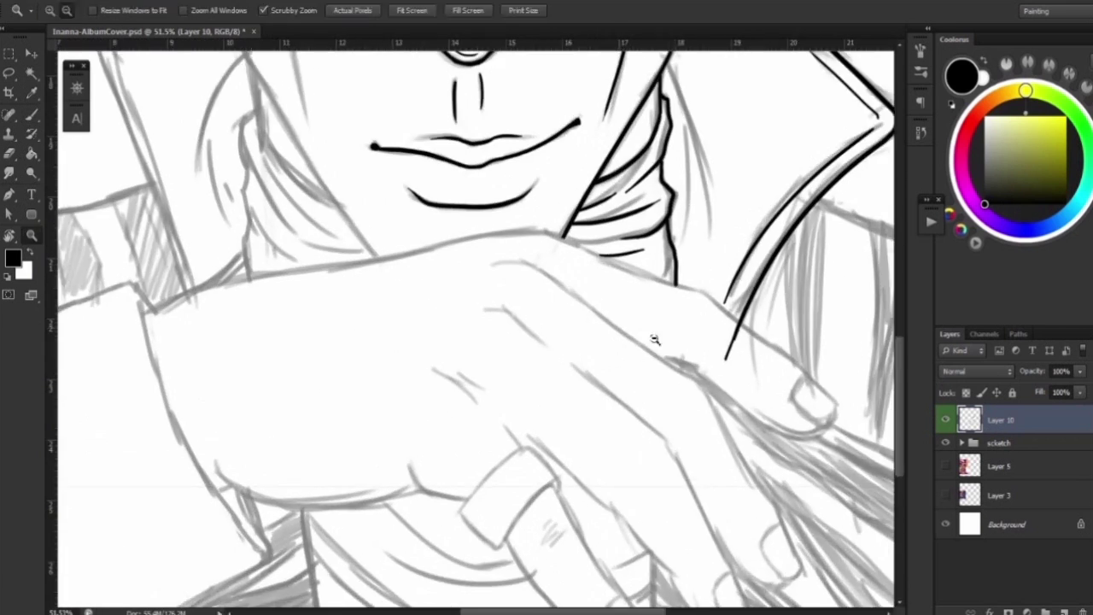
Ink the forearm's top edge and a collar line, rotating the canvas between strokes.
{"action": "key", "text": "b"}
{"action": "mouse_move", "coordinate": [327, 316]}
{"action": "left_mouse_down"}
{"action": "mouse_move", "coordinate": [444, 264]}
{"action": "mouse_move", "coordinate": [524, 207]}
{"action": "mouse_move", "coordinate": [709, 127]}
{"action": "left_mouse_up"}
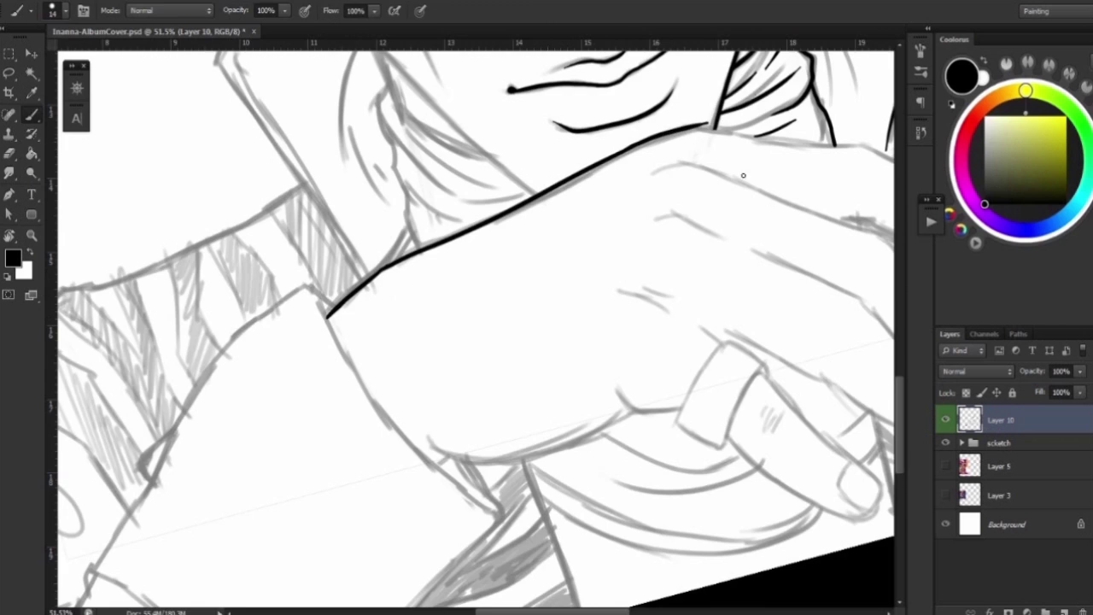
{"action": "key", "text": "r"}
{"action": "left_click_drag", "start_coordinate": [743, 175], "coordinate": [615, 120]}
{"action": "left_click_drag", "start_coordinate": [513, 303], "coordinate": [671, 252]}
{"action": "key", "text": "r"}
{"action": "mouse_move", "coordinate": [455, 339]}
{"action": "left_mouse_down"}
{"action": "mouse_move", "coordinate": [641, 341]}
{"action": "mouse_move", "coordinate": [734, 265]}
{"action": "left_mouse_up"}
{"action": "key", "text": "b"}
{"action": "key", "text": "r"}
{"action": "left_click_drag", "start_coordinate": [513, 342], "coordinate": [640, 256]}
{"action": "left_click_drag", "start_coordinate": [427, 256], "coordinate": [512, 426]}
Hide Layer 5, briefly show the Layer 3 colour reference, then hide it again.
{"action": "key", "text": "z"}
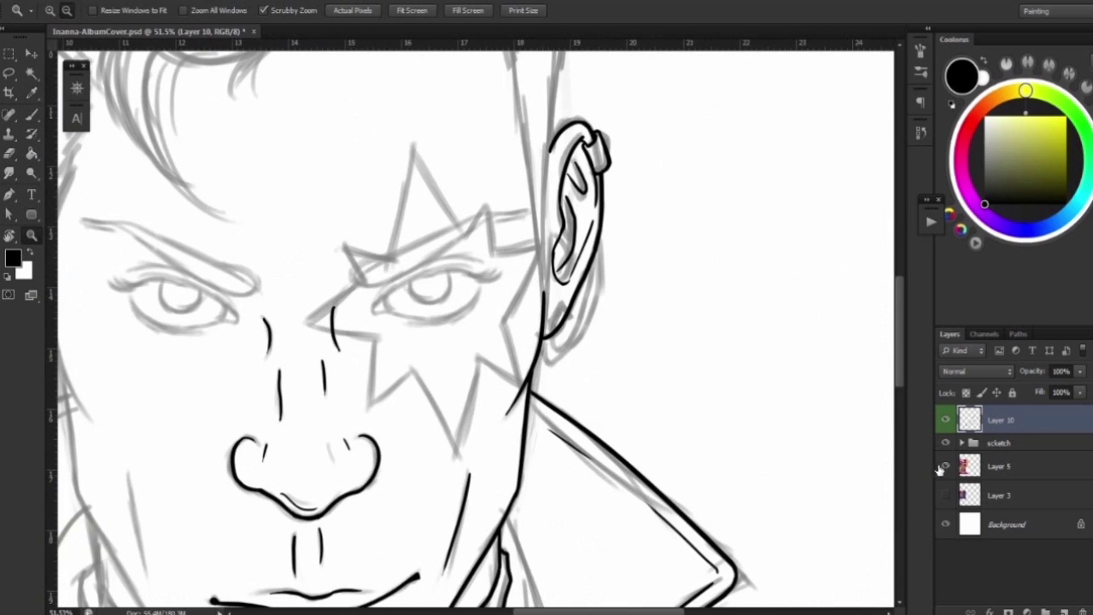
{"action": "left_click", "coordinate": [945, 465]}
{"action": "left_click", "coordinate": [945, 496]}
{"action": "left_click_drag", "start_coordinate": [564, 310], "coordinate": [829, 335]}
{"action": "key", "text": "b"}
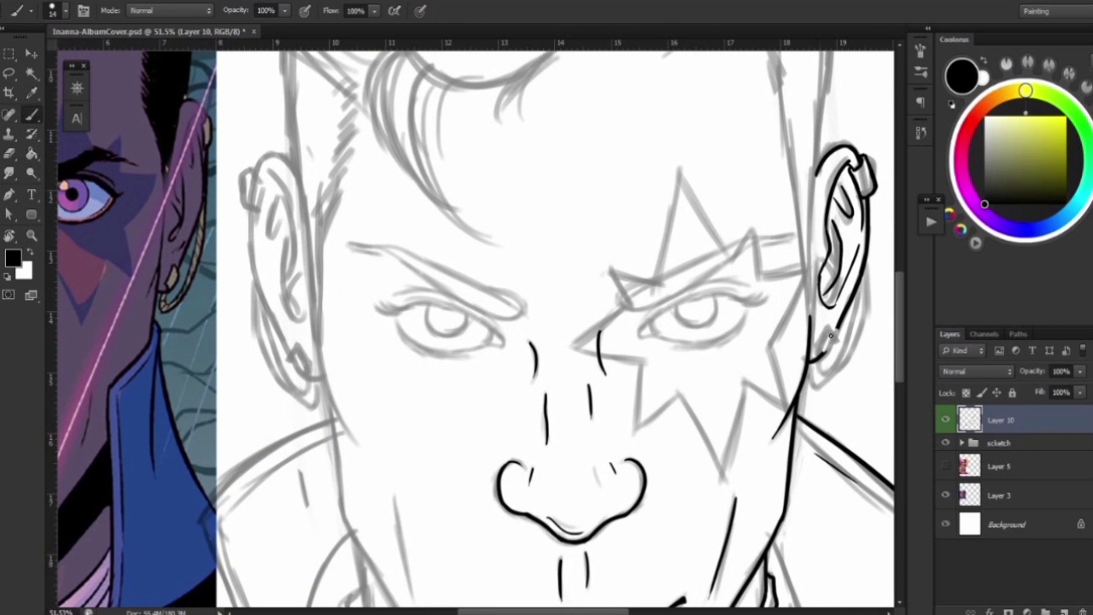
{"action": "left_click_drag", "start_coordinate": [819, 333], "coordinate": [849, 282]}
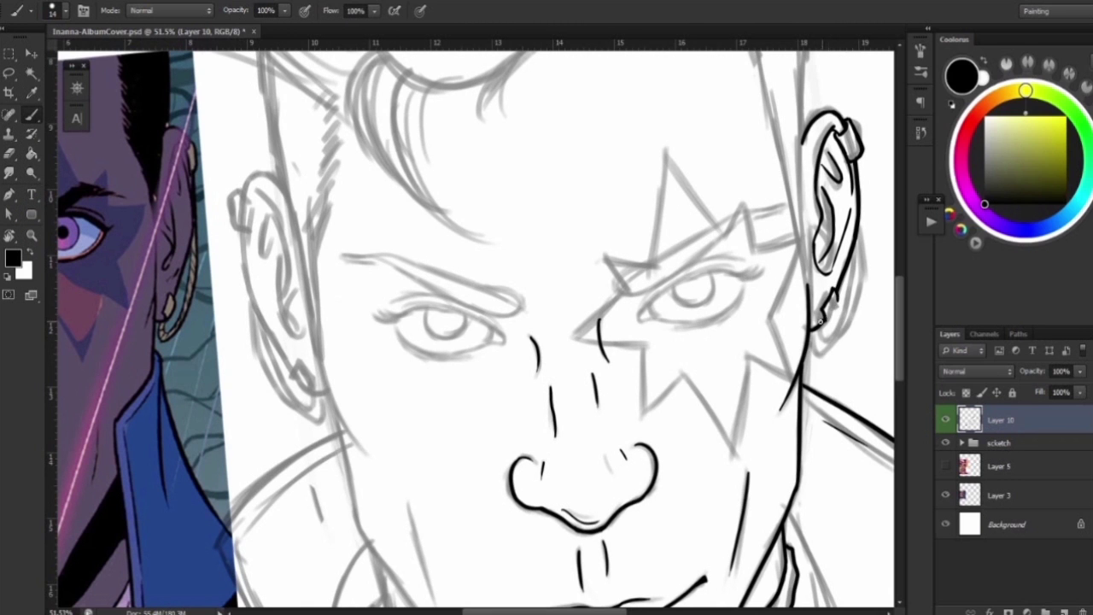
{"action": "left_click", "coordinate": [945, 495]}
Pan left and rotate the view back upright to frame the ear.
{"action": "mouse_move", "coordinate": [860, 229]}
{"action": "left_mouse_down"}
{"action": "mouse_move", "coordinate": [719, 251]}
{"action": "mouse_move", "coordinate": [240, 391]}
{"action": "left_mouse_up"}
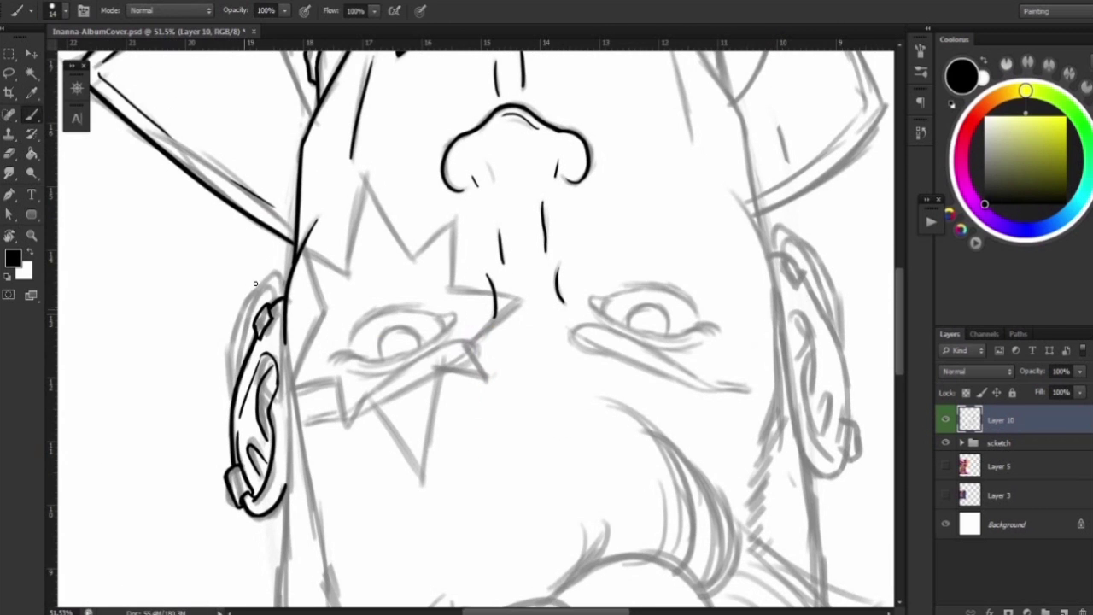
{"action": "left_click_drag", "start_coordinate": [240, 318], "coordinate": [686, 308]}
{"action": "key", "text": "x"}
{"action": "key", "text": "x"}
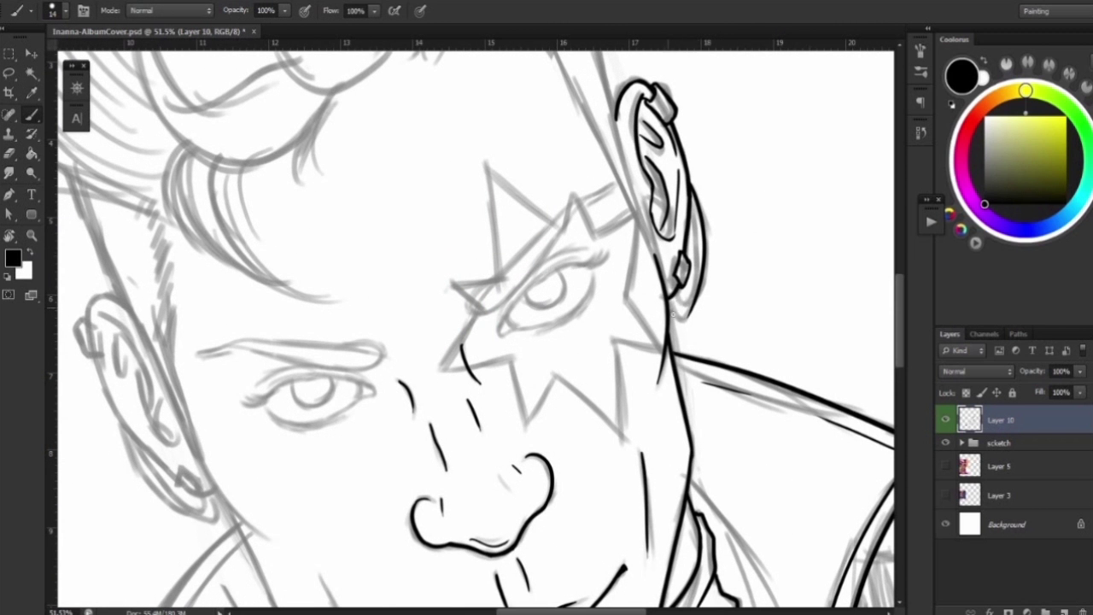
{"action": "key", "text": "e"}
{"action": "key", "text": "b"}
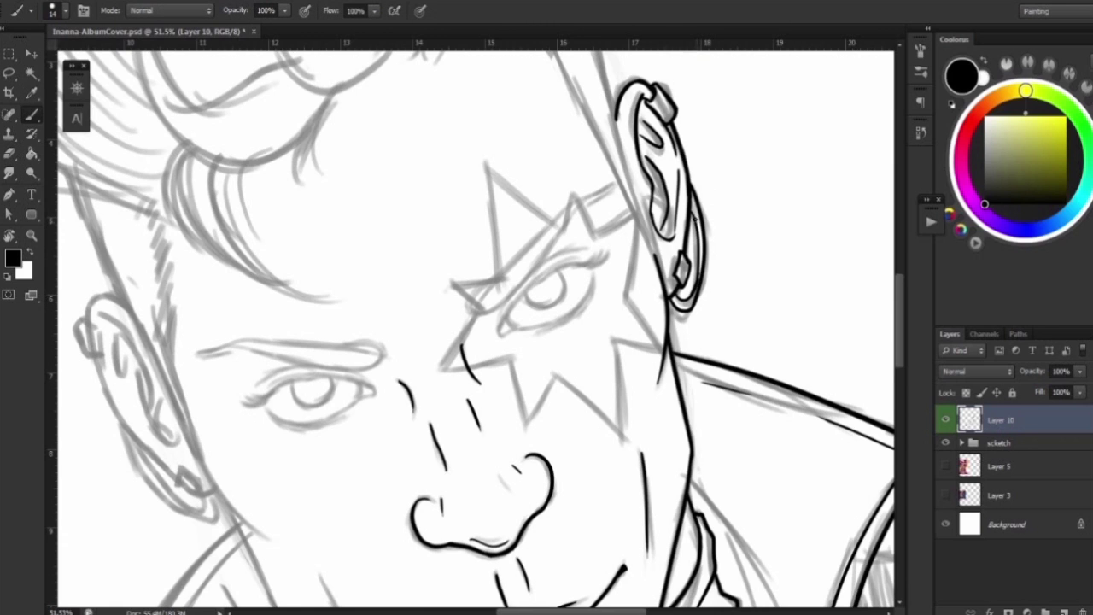
{"action": "key", "text": "e"}
{"action": "key", "text": "b"}
Ink the earlobe curve and extend the upper eyelid line to the right.
{"action": "left_click_drag", "start_coordinate": [674, 300], "coordinate": [700, 267]}
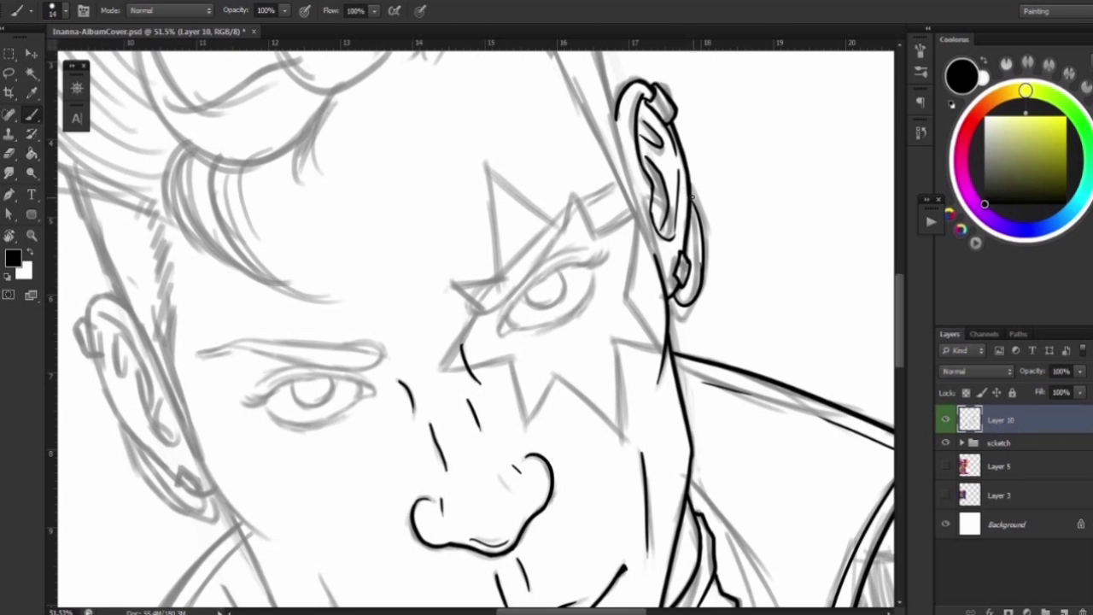
{"action": "key", "text": "e"}
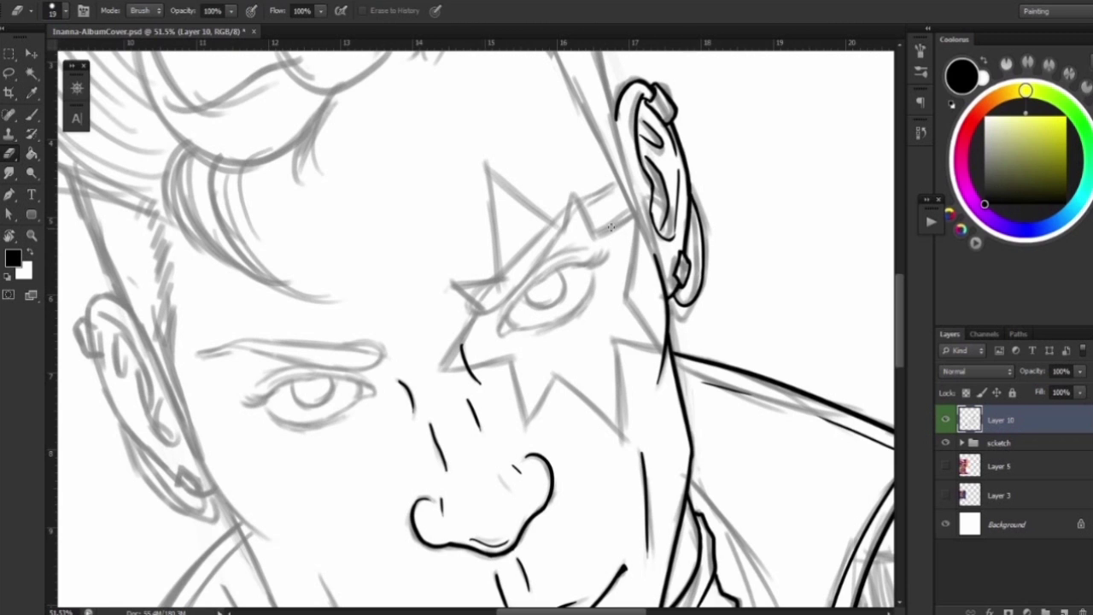
{"action": "key", "text": "b"}
{"action": "left_click_drag", "start_coordinate": [610, 226], "coordinate": [627, 237]}
{"action": "left_click_drag", "start_coordinate": [589, 190], "coordinate": [651, 179]}
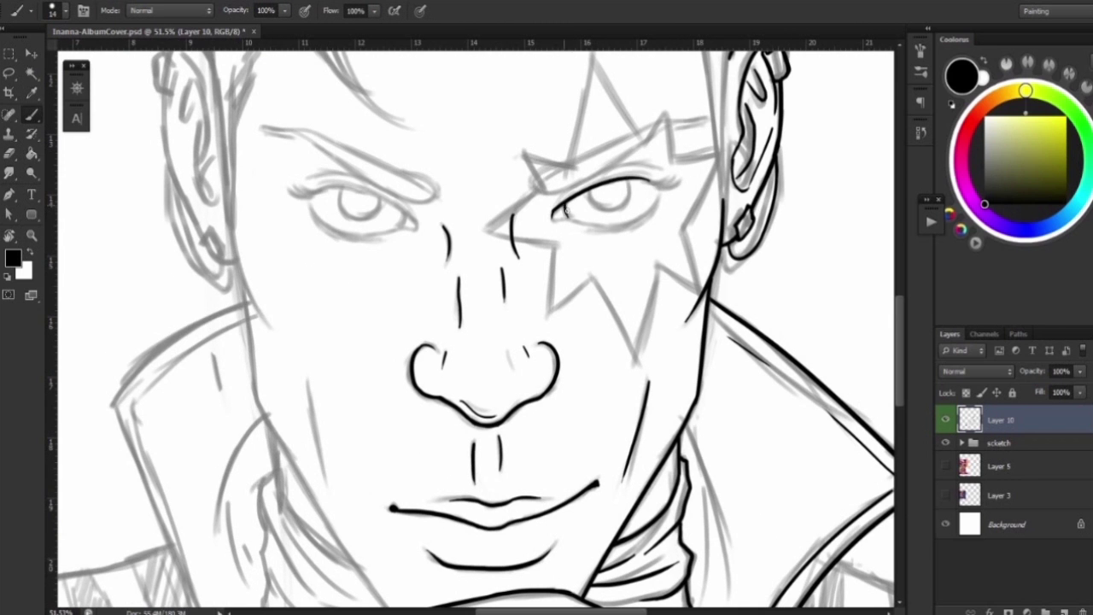
{"action": "scroll", "coordinate": [612, 254], "scroll_direction": "up", "scroll_amount": 3}
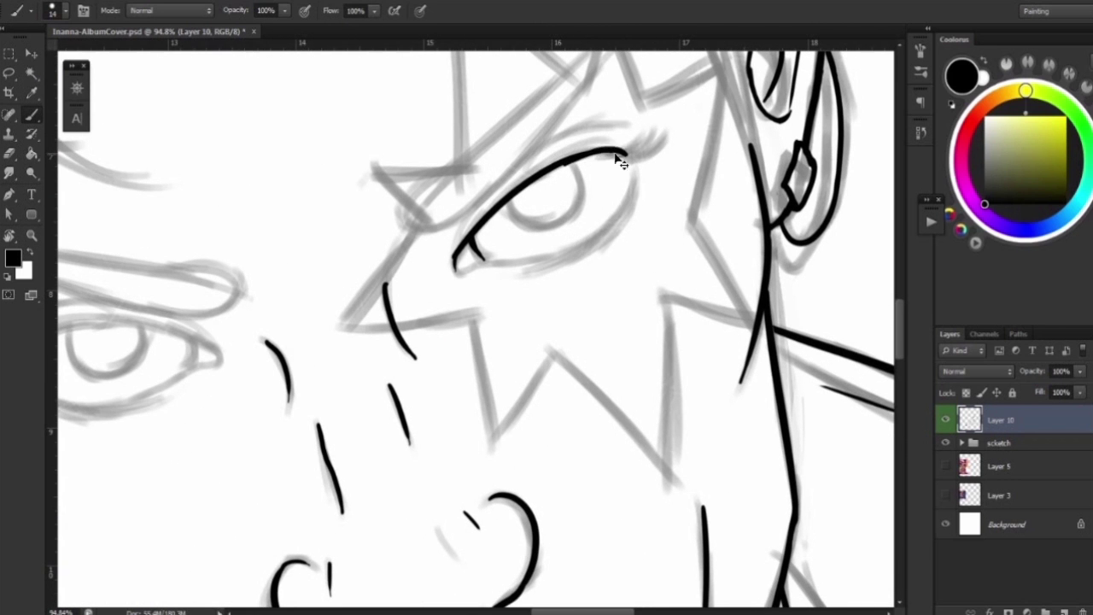
Curve the eyelid end down and ink the eye's outer arc, top corner and inner edge.
{"action": "left_click_drag", "start_coordinate": [630, 169], "coordinate": [634, 176]}
{"action": "key", "text": "e"}
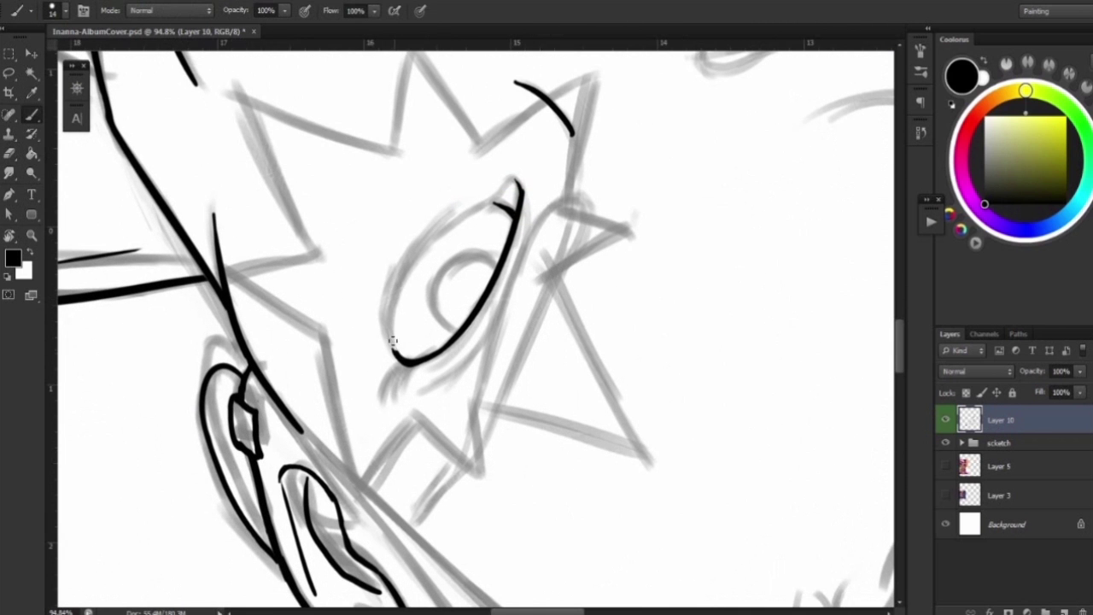
{"action": "left_click_drag", "start_coordinate": [407, 261], "coordinate": [388, 342]}
{"action": "left_click_drag", "start_coordinate": [407, 261], "coordinate": [517, 162]}
{"action": "left_click_drag", "start_coordinate": [393, 354], "coordinate": [496, 193]}
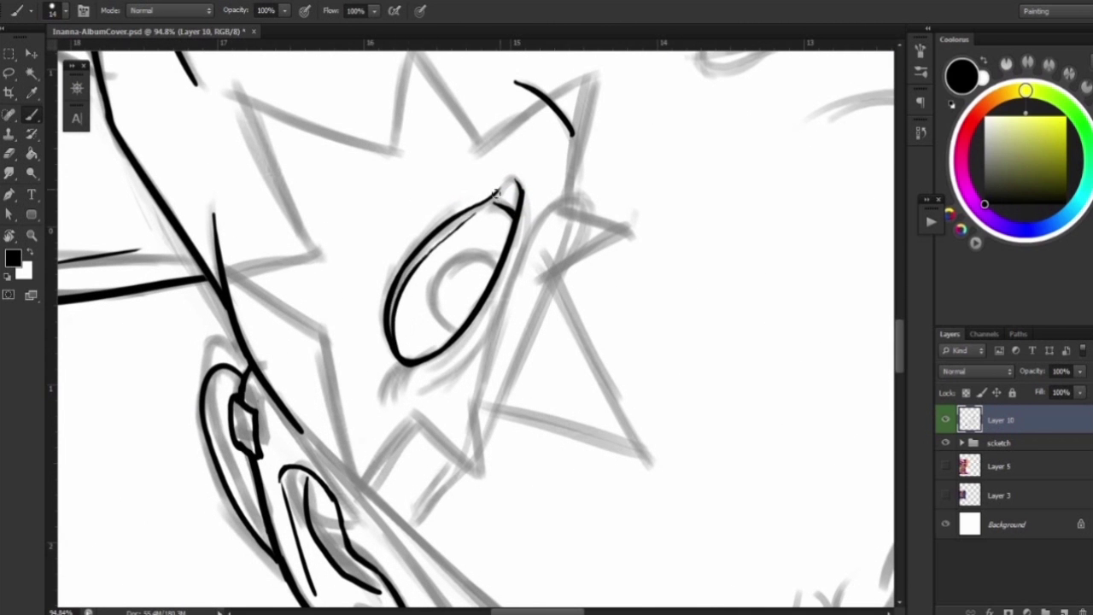
{"action": "key", "text": "Escape"}
Ink the upper eyelid and iris circle, redoing strokes as needed.
{"action": "left_click_drag", "start_coordinate": [432, 322], "coordinate": [611, 243]}
{"action": "key", "text": "ctrl+z"}
{"action": "left_click_drag", "start_coordinate": [435, 318], "coordinate": [612, 239]}
{"action": "left_click_drag", "start_coordinate": [496, 287], "coordinate": [571, 272]}
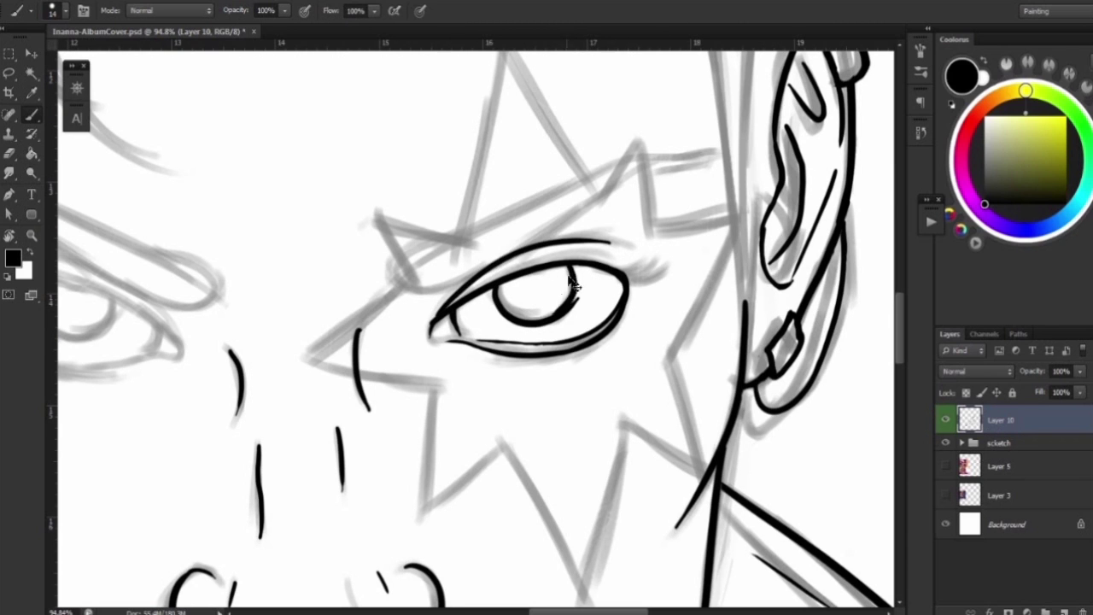
{"action": "key", "text": "ctrl+z"}
{"action": "key", "text": "e"}
{"action": "key", "text": "b"}
Ink a bold brow line above the eye and small lashes at its corner.
{"action": "left_click_drag", "start_coordinate": [546, 314], "coordinate": [643, 322]}
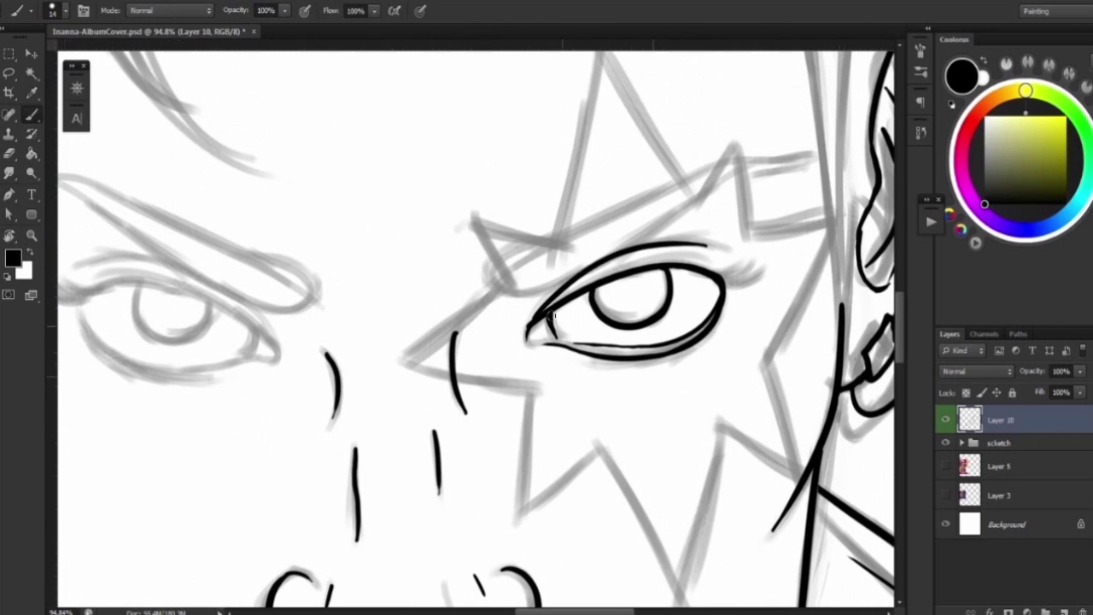
{"action": "left_click_drag", "start_coordinate": [491, 271], "coordinate": [818, 158]}
{"action": "key", "text": "ctrl+z"}
{"action": "left_click_drag", "start_coordinate": [484, 271], "coordinate": [798, 166]}
{"action": "key", "text": "e"}
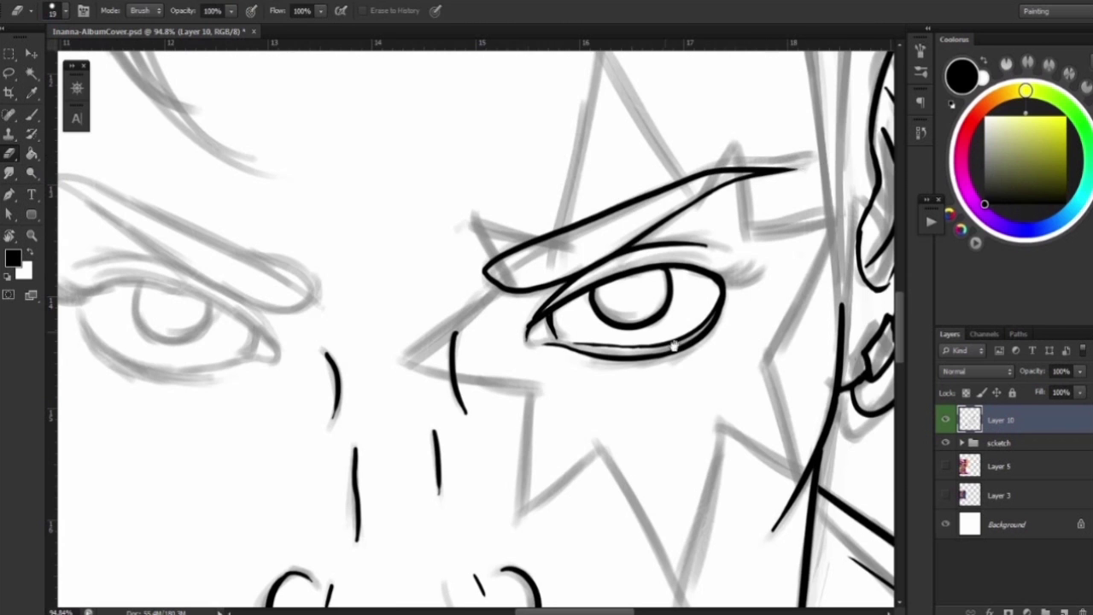
{"action": "key", "text": "b"}
{"action": "left_click_drag", "start_coordinate": [693, 175], "coordinate": [668, 182]}
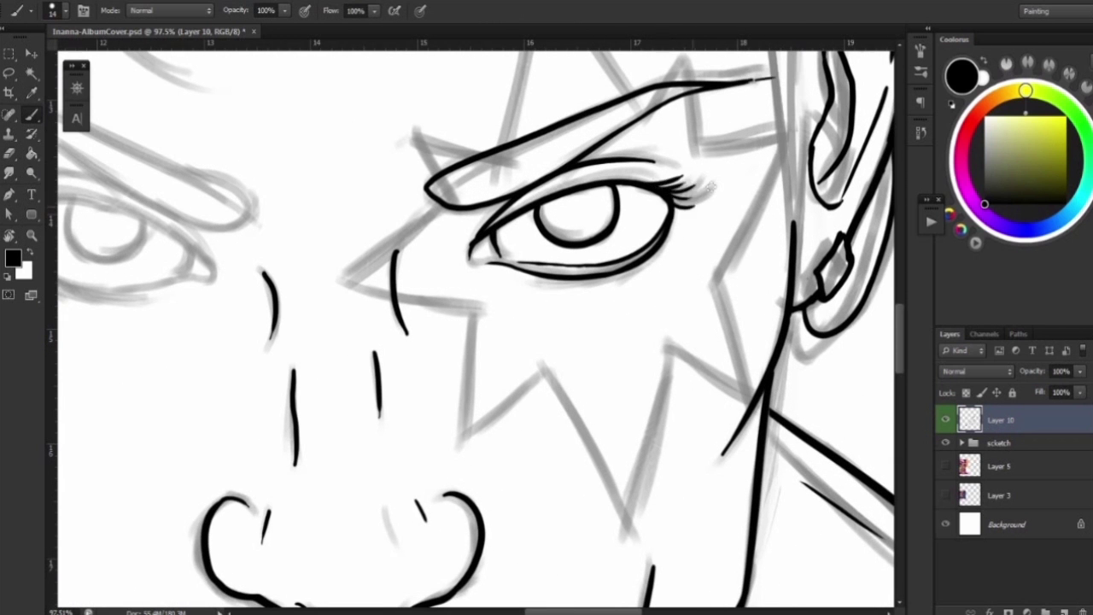
Lasso-select the inked eye and brow for copying.
{"action": "key", "text": "e"}
{"action": "key", "text": "l"}
{"action": "scroll", "coordinate": [683, 176], "scroll_direction": "down", "scroll_amount": 5}
{"action": "mouse_move", "coordinate": [709, 141]}
{"action": "left_mouse_down"}
{"action": "mouse_move", "coordinate": [646, 369]}
{"action": "mouse_move", "coordinate": [717, 281]}
{"action": "left_mouse_up"}
Copy the eye lines to a new layer, flip them horizontally, move left and merge into Layer 10.
{"action": "key", "text": "ctrl+j"}
{"action": "key", "text": "v"}
{"action": "mouse_move", "coordinate": [704, 222]}
{"action": "left_mouse_down"}
{"action": "mouse_move", "coordinate": [551, 239]}
{"action": "mouse_move", "coordinate": [508, 272]}
{"action": "left_mouse_up"}
{"action": "key", "text": "ctrl+t"}
{"action": "right_click", "coordinate": [517, 286]}
{"action": "left_click", "coordinate": [559, 566]}
{"action": "key", "text": "Return"}
{"action": "key", "text": "ctrl+e"}
Mirror and narrow the eye over the left side, then undo that attempt.
{"action": "key", "text": "ctrl+t"}
{"action": "right_click", "coordinate": [508, 271]}
{"action": "left_click", "coordinate": [598, 490]}
{"action": "left_click_drag", "start_coordinate": [605, 171], "coordinate": [549, 170]}
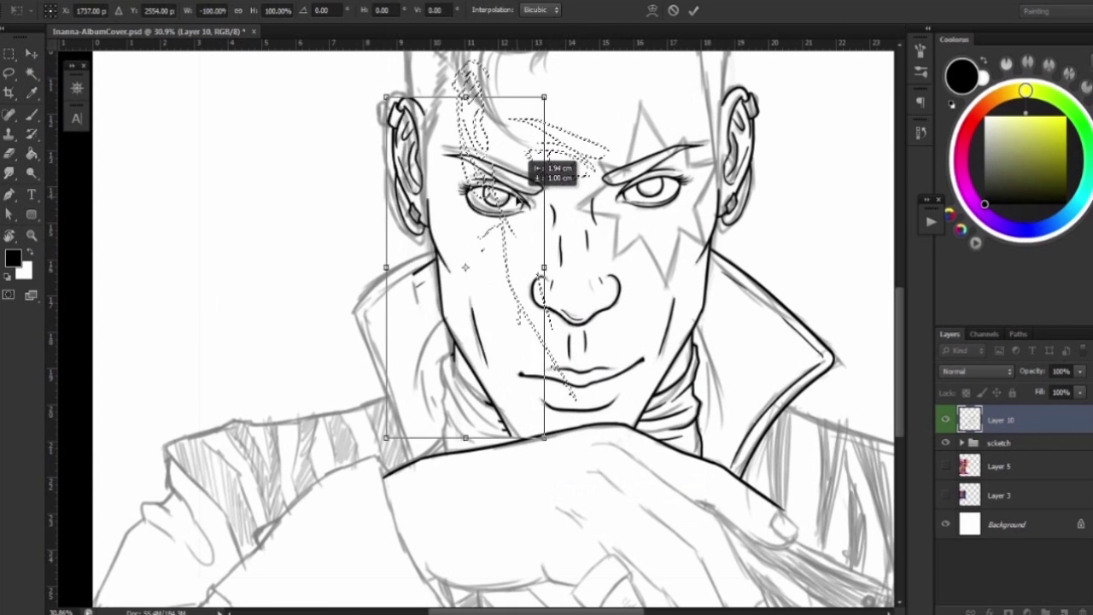
{"action": "left_click_drag", "start_coordinate": [391, 259], "coordinate": [373, 256]}
{"action": "key", "text": "Return"}
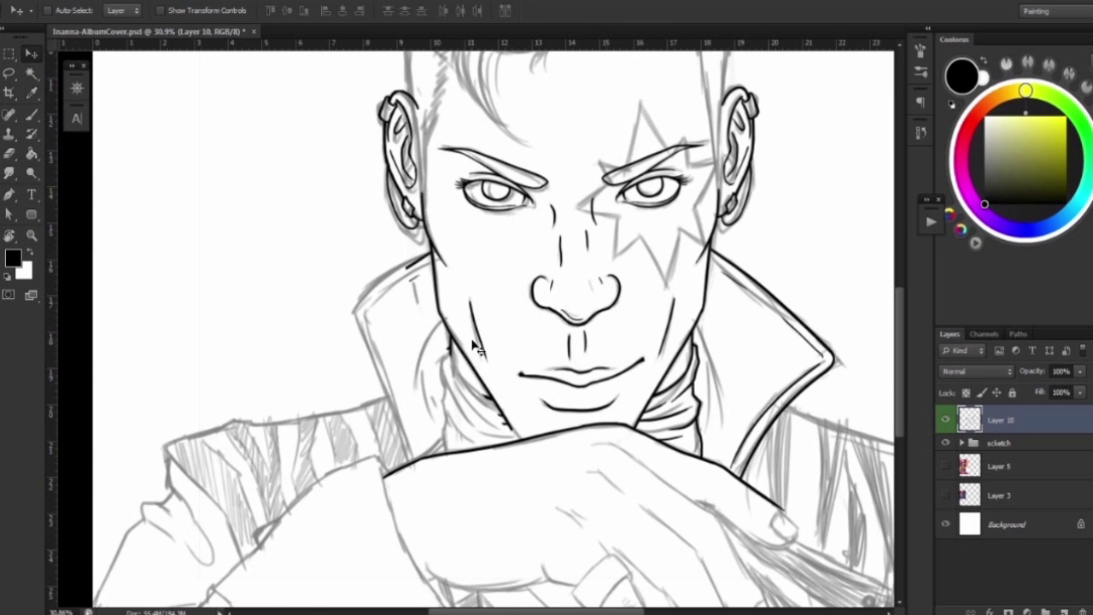
{"action": "key", "text": "ctrl+alt+z"}
{"action": "key", "text": "ctrl+alt+z"}
Duplicate the eye with Ctrl+Alt+T, move it left, flip it horizontally and deselect.
{"action": "key", "text": "ctrl+alt+t"}
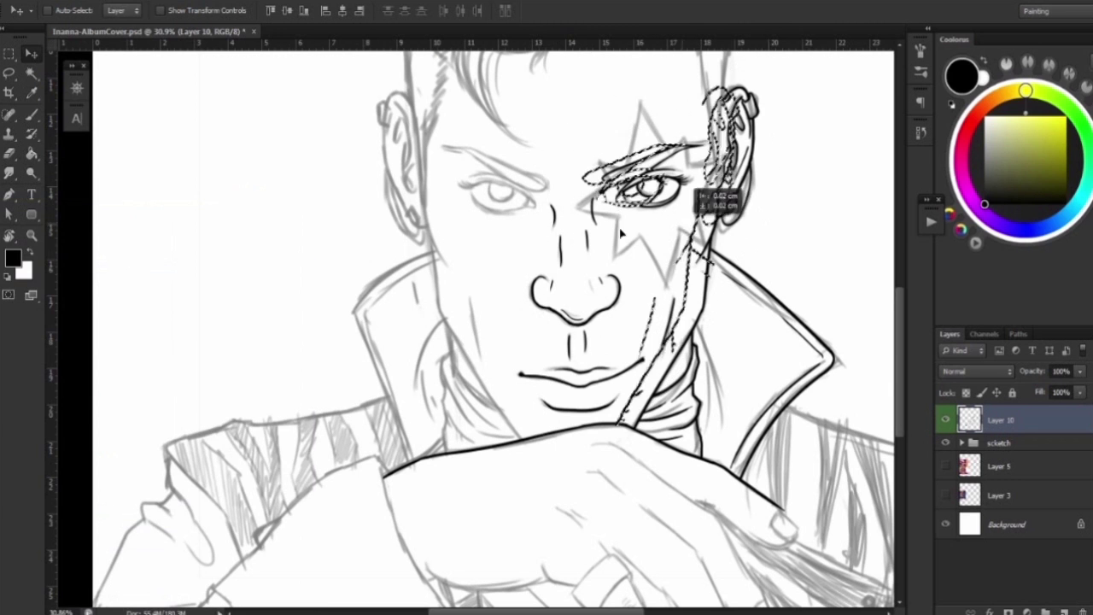
{"action": "left_click_drag", "start_coordinate": [683, 248], "coordinate": [471, 256]}
{"action": "right_click", "coordinate": [471, 256]}
{"action": "left_click", "coordinate": [561, 459]}
{"action": "key", "text": "Return"}
{"action": "key", "text": "ctrl+d"}
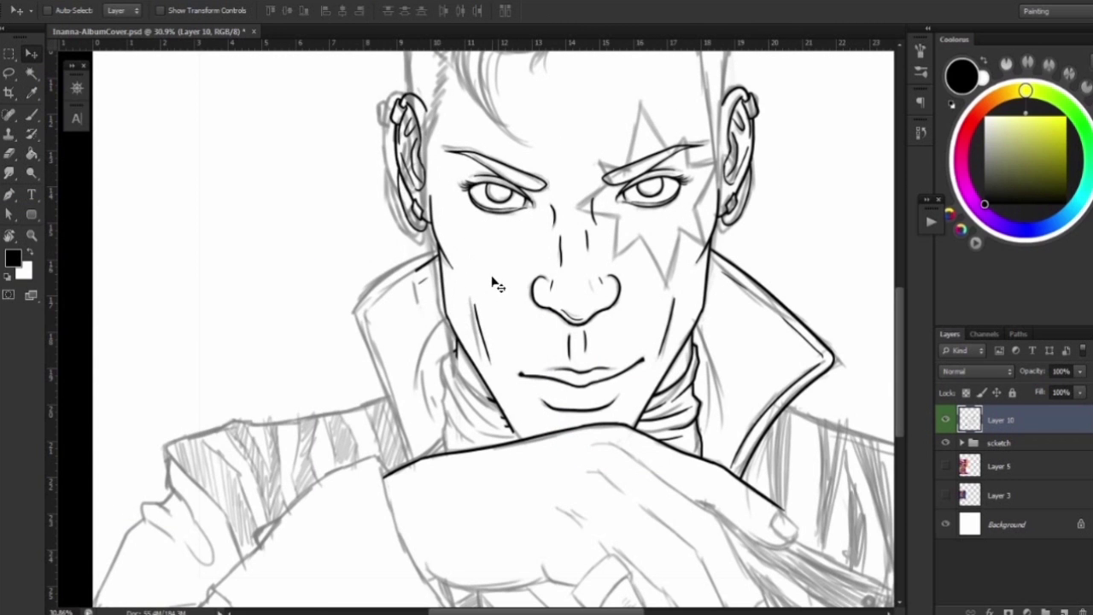
Lasso the left ear and jaw lines, transform and commit them, then deselect.
{"action": "left_click_drag", "start_coordinate": [394, 128], "coordinate": [513, 431]}
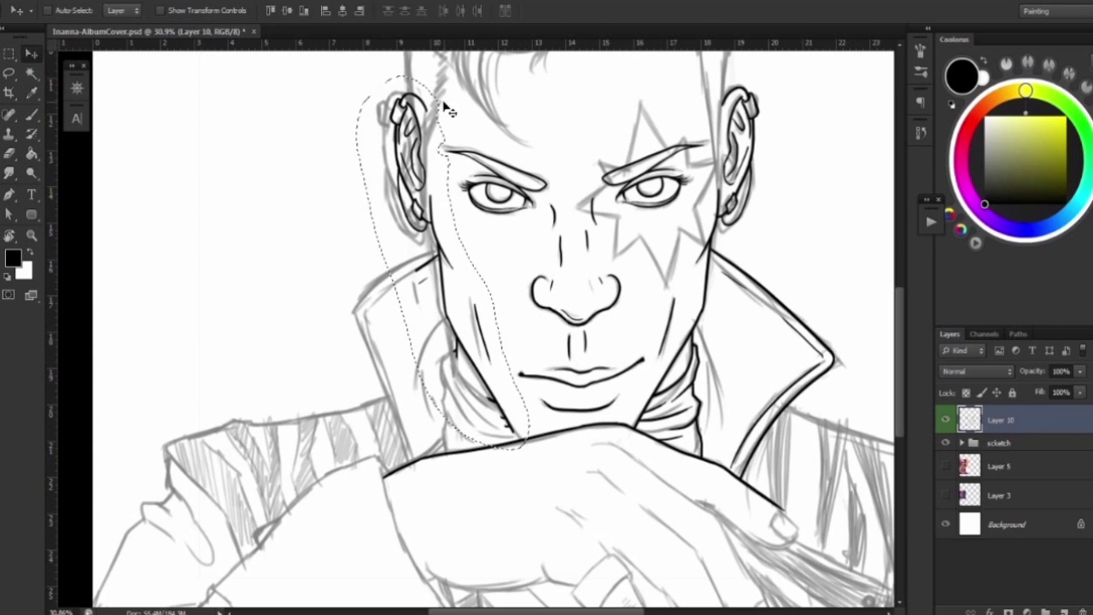
{"action": "key", "text": "ctrl+t"}
{"action": "key", "text": "Return"}
{"action": "key", "text": "ctrl+d"}
{"action": "key", "text": "e"}
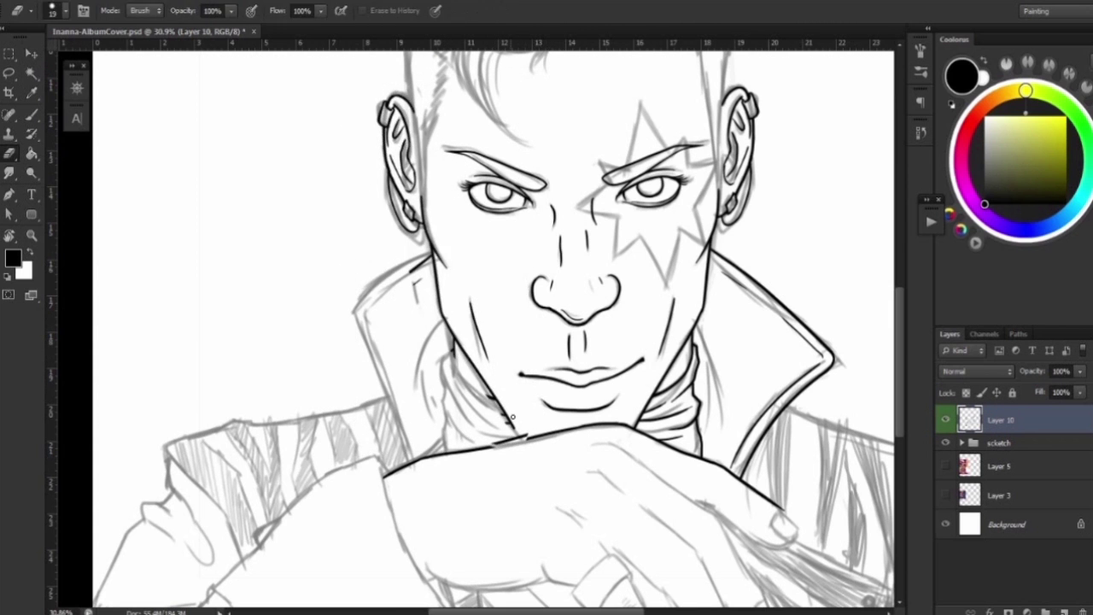
{"action": "scroll", "coordinate": [529, 422], "scroll_direction": "up", "scroll_amount": 3, "text": "alt"}
Erase the stray jaw end and extend the jaw line down to the collar.
{"action": "left_click_drag", "start_coordinate": [547, 413], "coordinate": [469, 436]}
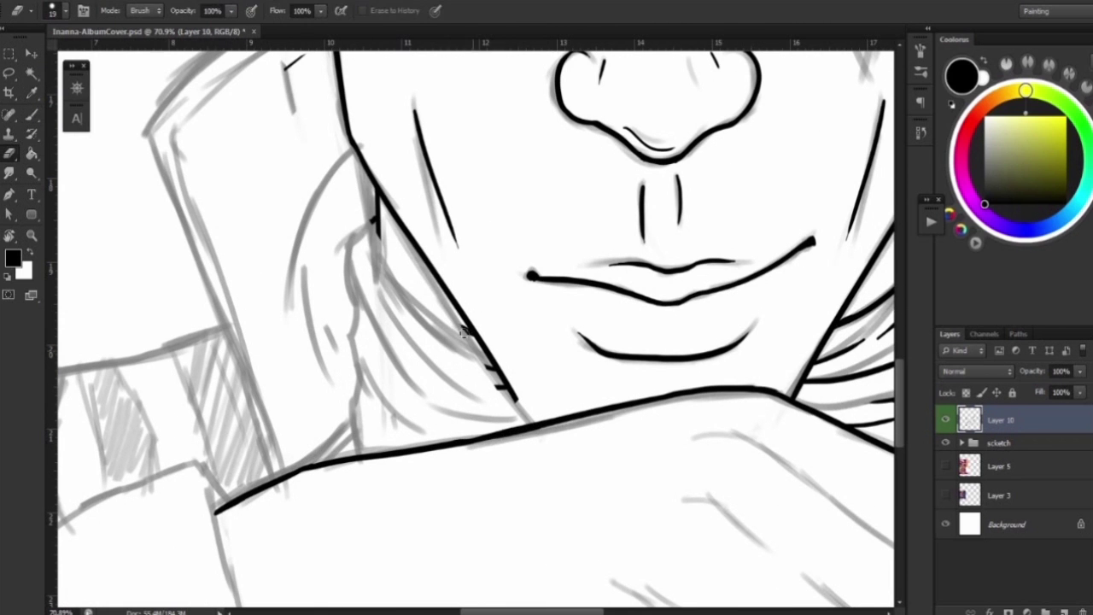
{"action": "key", "text": "b"}
{"action": "left_click_drag", "start_coordinate": [534, 423], "coordinate": [501, 373]}
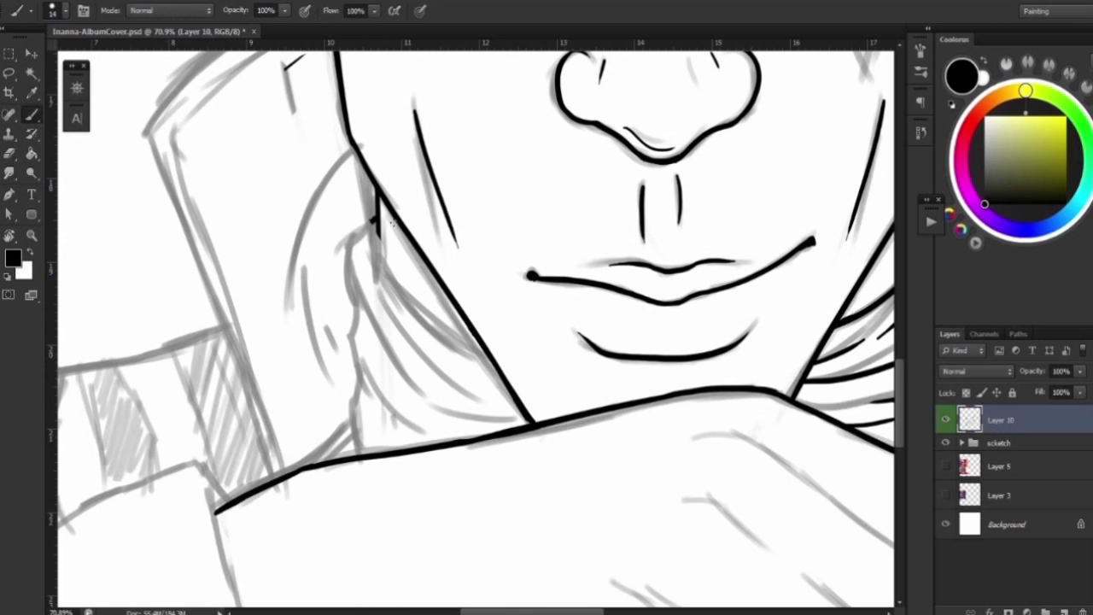
Ink the turtleneck folds under the jaw, including a short fold stroke.
{"action": "mouse_move", "coordinate": [392, 222]}
{"action": "left_mouse_down"}
{"action": "mouse_move", "coordinate": [426, 392]}
{"action": "mouse_move", "coordinate": [360, 101]}
{"action": "mouse_move", "coordinate": [432, 240]}
{"action": "left_mouse_up"}
{"action": "left_click_drag", "start_coordinate": [382, 115], "coordinate": [434, 175]}
{"action": "mouse_move", "coordinate": [365, 198]}
{"action": "left_mouse_down"}
{"action": "mouse_move", "coordinate": [407, 297]}
{"action": "mouse_move", "coordinate": [537, 280]}
{"action": "left_mouse_up"}
{"action": "left_click_drag", "start_coordinate": [475, 245], "coordinate": [522, 256]}
{"action": "mouse_move", "coordinate": [326, 323]}
{"action": "left_mouse_down"}
{"action": "mouse_move", "coordinate": [542, 366]}
{"action": "mouse_move", "coordinate": [512, 597]}
{"action": "left_mouse_up"}
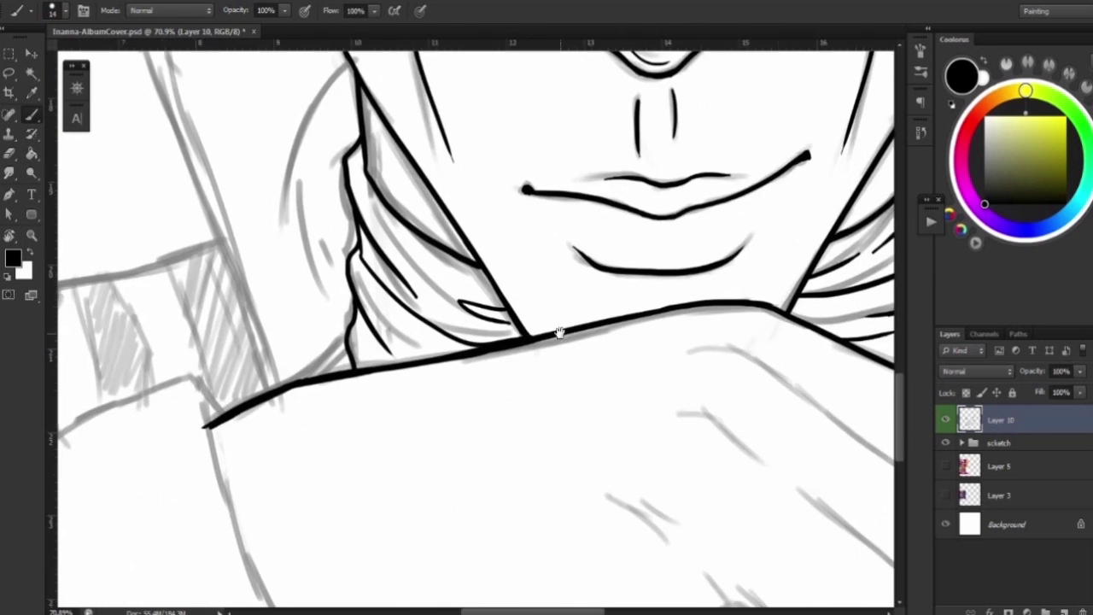
{"action": "scroll", "coordinate": [478, 342], "scroll_direction": "down", "scroll_amount": 3}
{"action": "scroll", "coordinate": [367, 348], "scroll_direction": "up", "scroll_amount": 2}
Tilt the view, erase a stray spot and ink the inner collar line beside the neck.
{"action": "left_click_drag", "start_coordinate": [367, 348], "coordinate": [367, 267]}
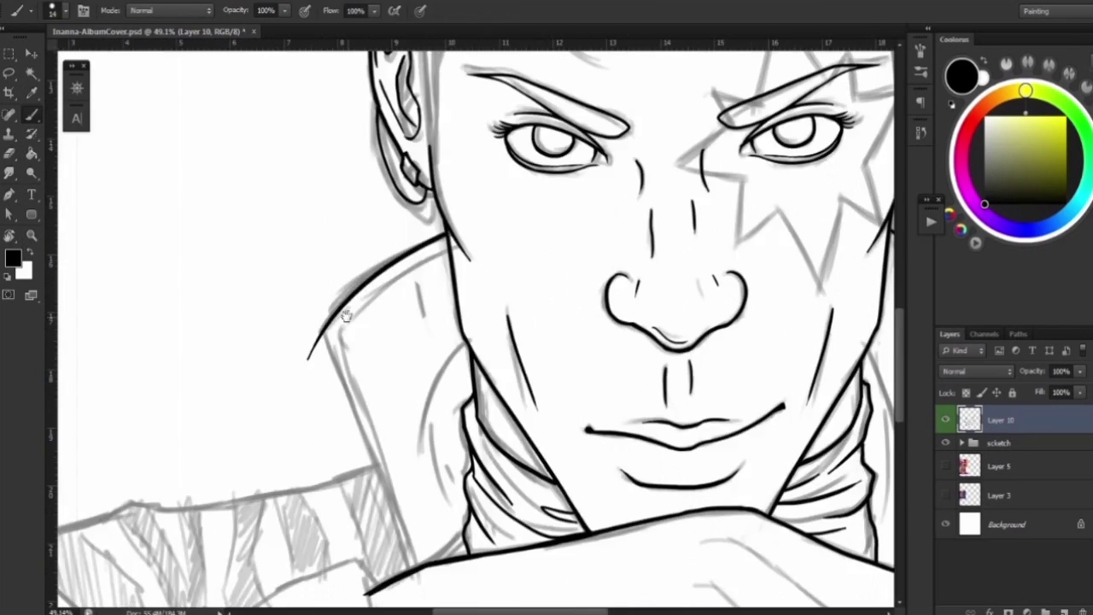
{"action": "left_click_drag", "start_coordinate": [513, 427], "coordinate": [444, 513]}
{"action": "left_click_drag", "start_coordinate": [705, 369], "coordinate": [457, 505]}
{"action": "key", "text": "ctrl+z"}
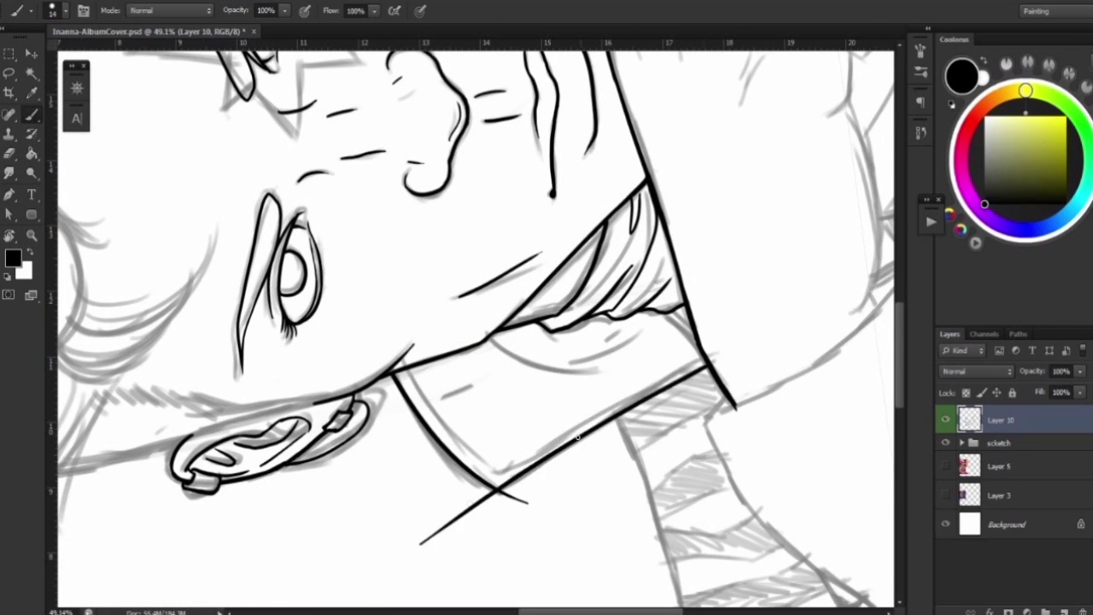
{"action": "key", "text": "e"}
{"action": "scroll", "coordinate": [478, 341], "scroll_direction": "up", "scroll_amount": 2}
{"action": "mouse_move", "coordinate": [315, 325]}
{"action": "left_mouse_down"}
{"action": "mouse_move", "coordinate": [321, 340]}
{"action": "mouse_move", "coordinate": [299, 368]}
{"action": "left_mouse_up"}
{"action": "key", "text": "b"}
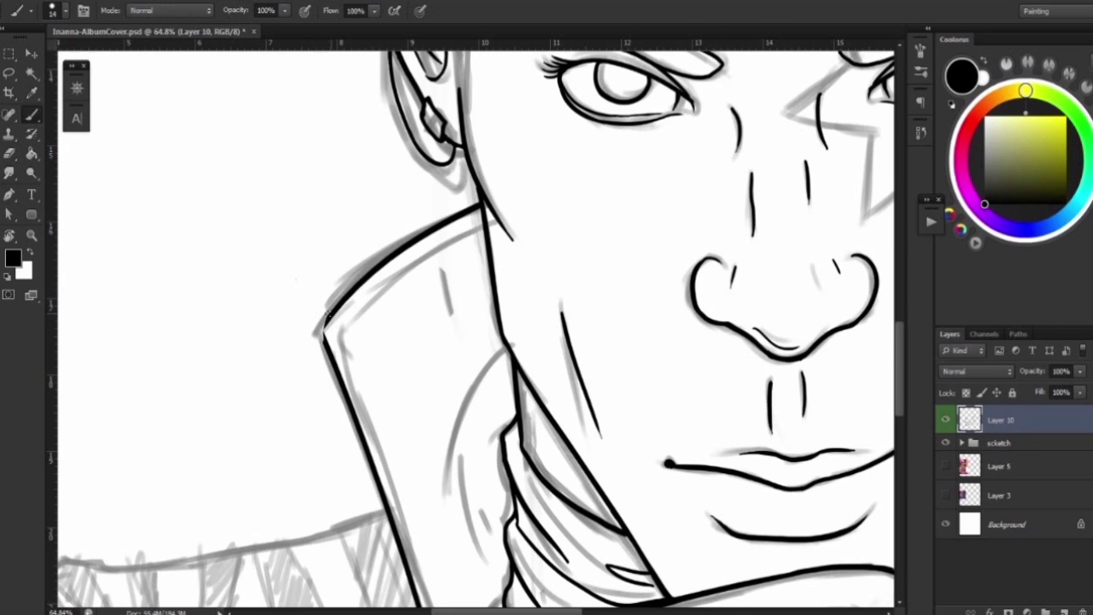
{"action": "left_click_drag", "start_coordinate": [480, 213], "coordinate": [346, 330]}
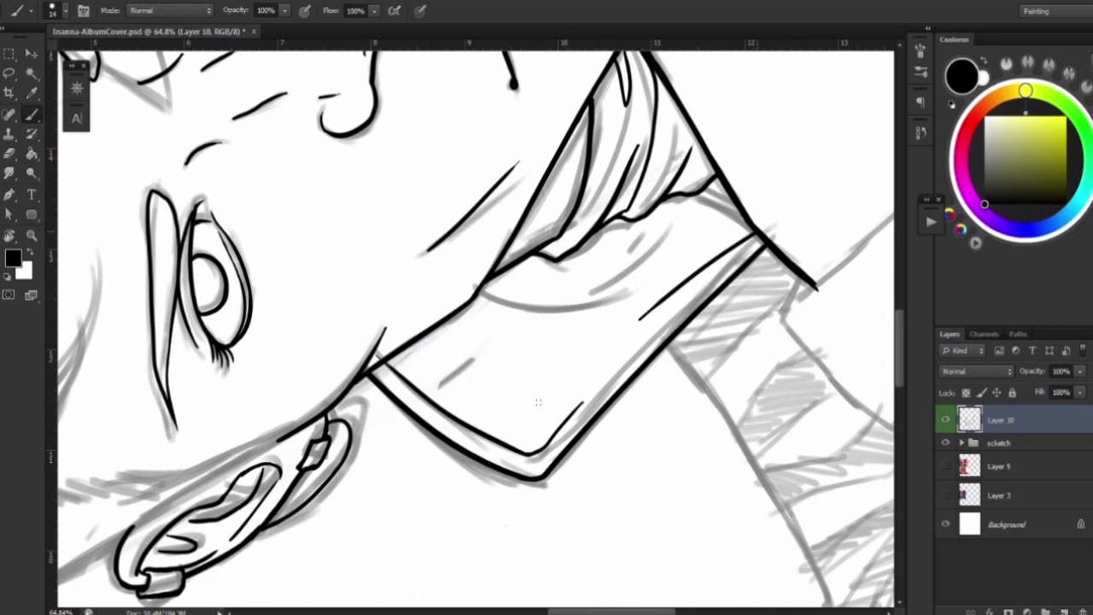
Trim a bit of the collar line and ink two new collar edge lines.
{"action": "key", "text": "e"}
{"action": "left_click_drag", "start_coordinate": [564, 412], "coordinate": [551, 440]}
{"action": "key", "text": "b"}
{"action": "left_click_drag", "start_coordinate": [509, 345], "coordinate": [437, 503]}
{"action": "left_click_drag", "start_coordinate": [466, 427], "coordinate": [467, 504]}
{"action": "left_click_drag", "start_coordinate": [469, 460], "coordinate": [478, 214]}
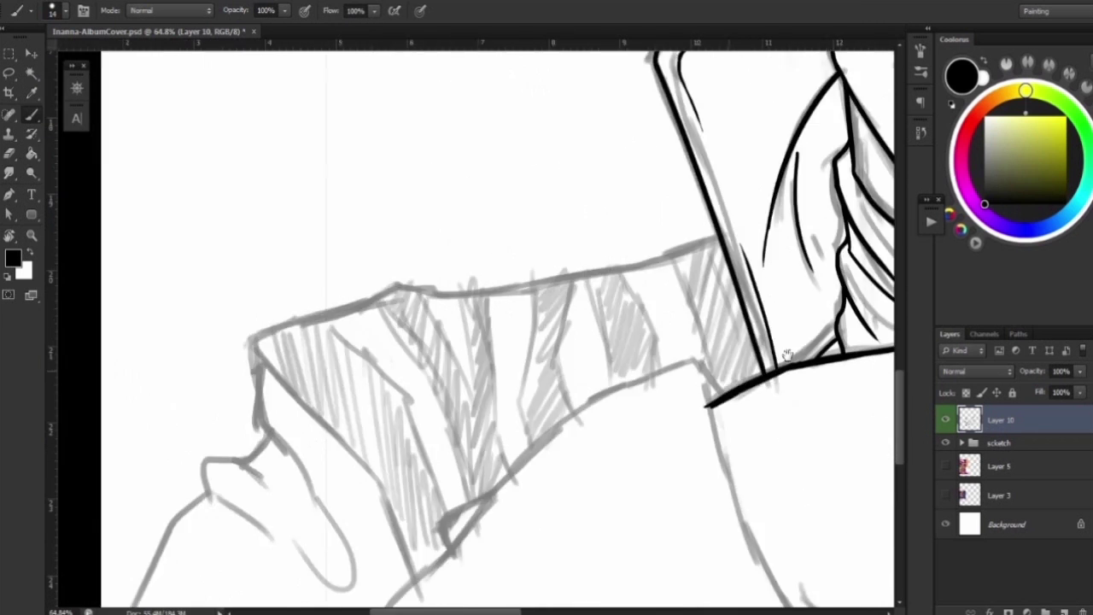
{"action": "scroll", "coordinate": [792, 220], "scroll_direction": "down", "scroll_amount": 2}
Ink the collar's top edge, front edge and inner tip, redrawing the corner line.
{"action": "left_click_drag", "start_coordinate": [792, 222], "coordinate": [567, 248]}
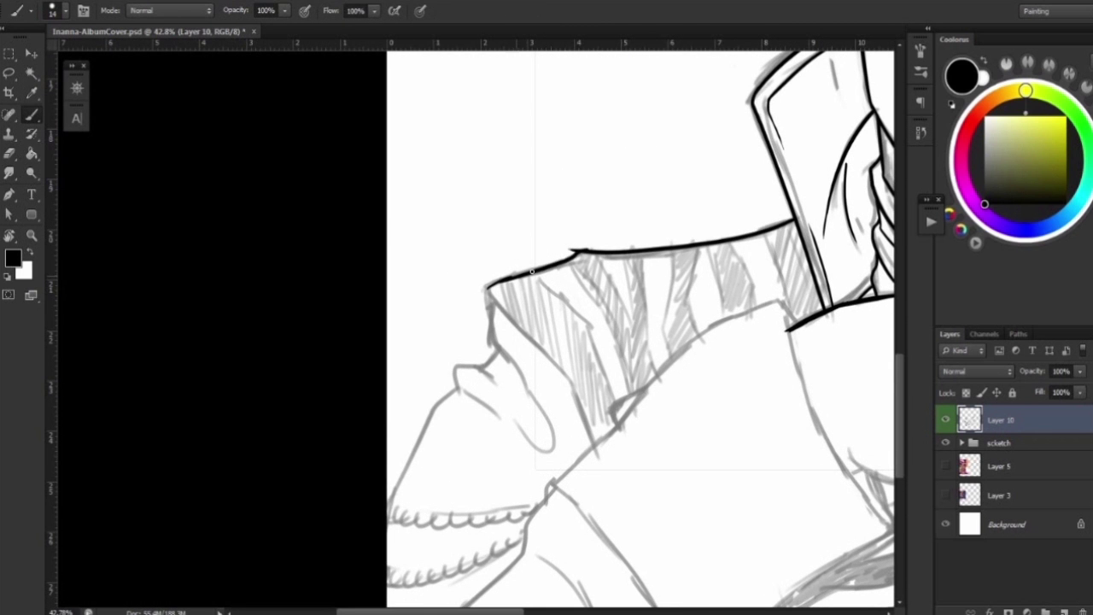
{"action": "left_click_drag", "start_coordinate": [487, 295], "coordinate": [550, 448]}
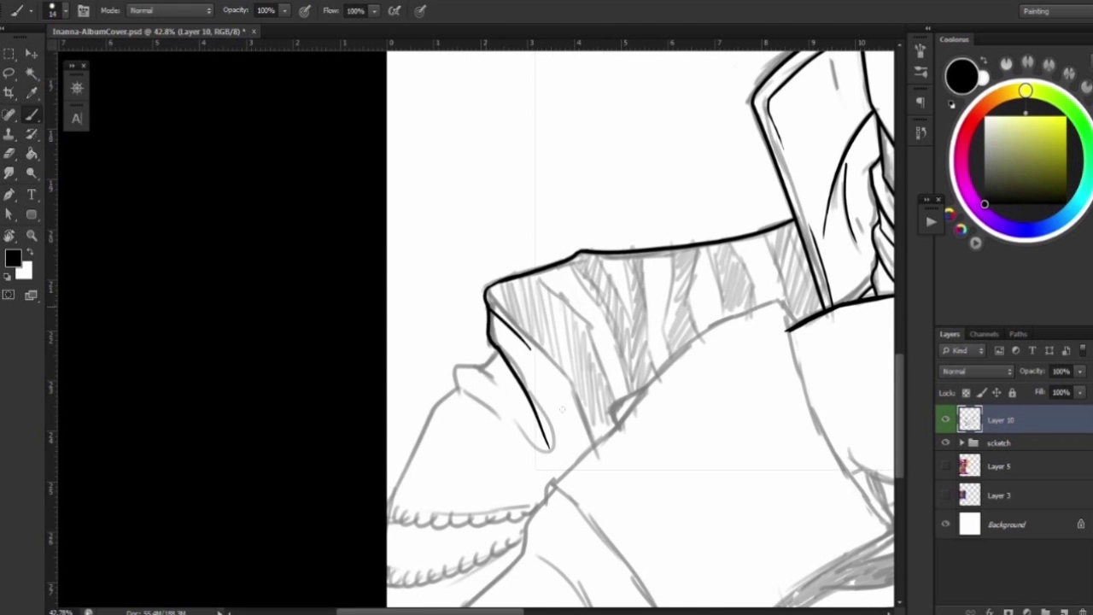
{"action": "key", "text": "ctrl+z"}
{"action": "left_click_drag", "start_coordinate": [485, 295], "coordinate": [576, 385]}
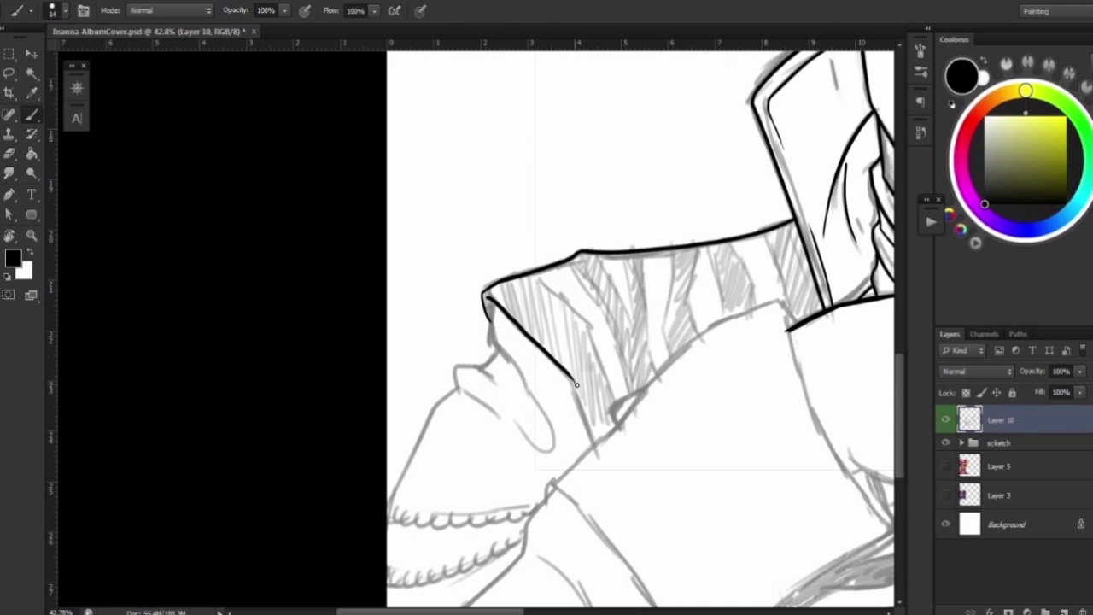
{"action": "left_click_drag", "start_coordinate": [595, 466], "coordinate": [589, 445]}
{"action": "left_click_drag", "start_coordinate": [493, 307], "coordinate": [558, 472]}
{"action": "mouse_move", "coordinate": [465, 392]}
{"action": "left_mouse_down"}
{"action": "mouse_move", "coordinate": [531, 459]}
{"action": "mouse_move", "coordinate": [546, 452]}
{"action": "left_mouse_up"}
Undo the last collar stroke and ink the zigzag star over the right eye at 7 px.
{"action": "key", "text": "ctrl+z"}
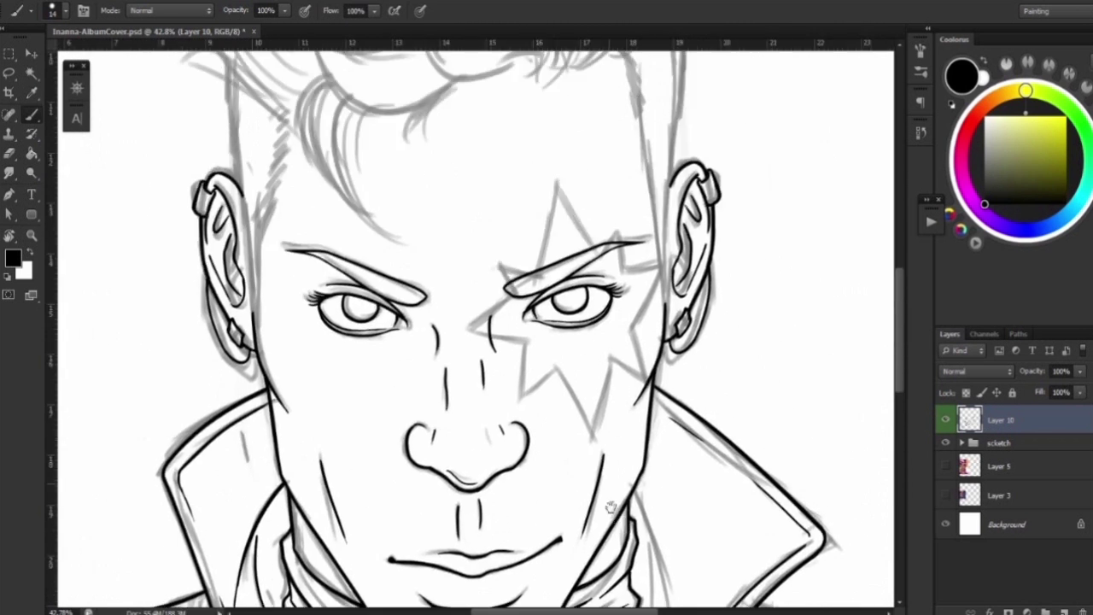
{"action": "right_click", "coordinate": [548, 211]}
{"action": "mouse_move", "coordinate": [548, 208]}
{"action": "left_mouse_down"}
{"action": "mouse_move", "coordinate": [525, 314]}
{"action": "mouse_move", "coordinate": [450, 373]}
{"action": "left_mouse_up"}
{"action": "left_click_drag", "start_coordinate": [546, 418], "coordinate": [647, 433]}
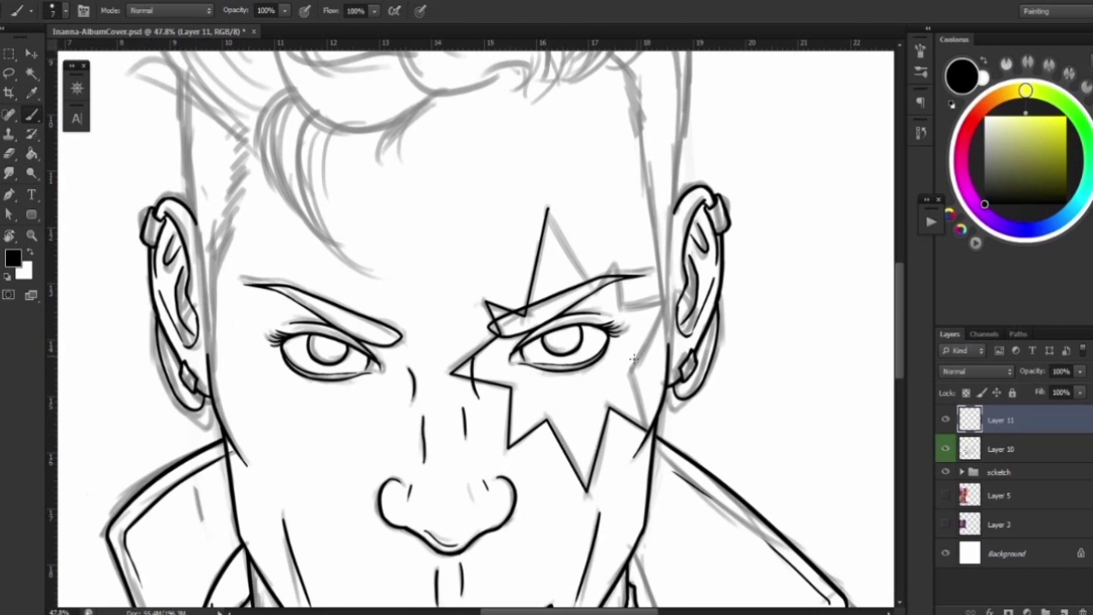
{"action": "key", "text": "e"}
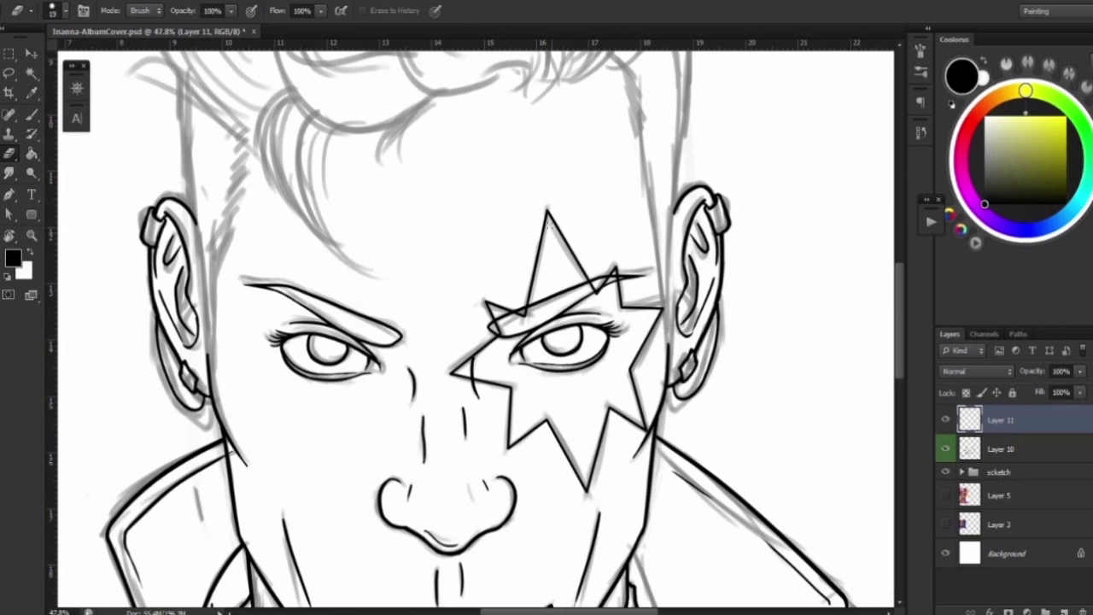
Reshape the star lines with Liquify Forward Warp (brush size 151) and apply.
{"action": "key", "text": "ctrl+0"}
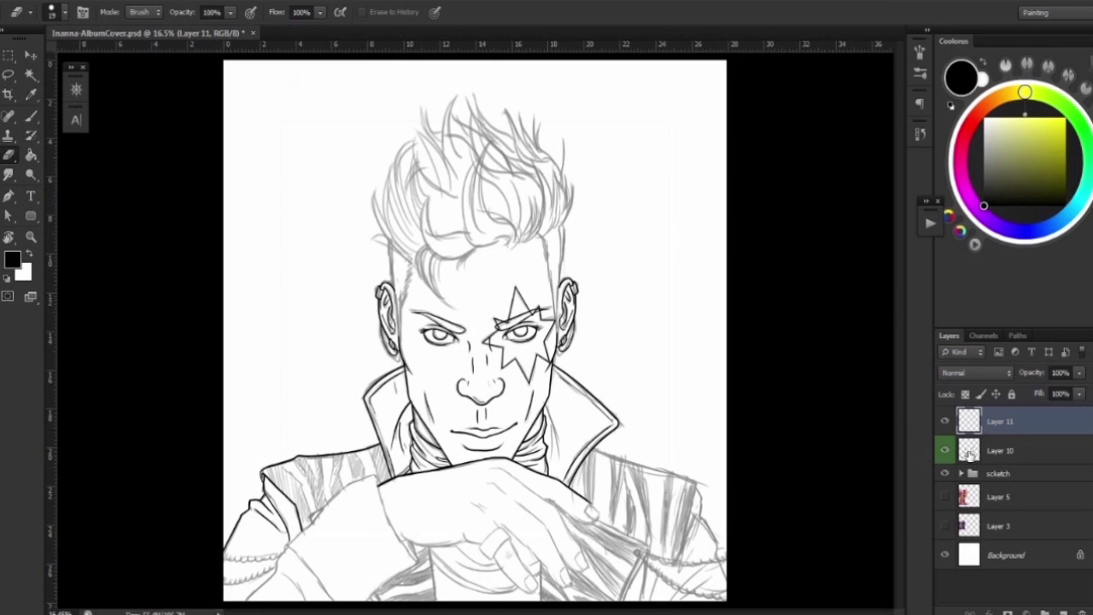
{"action": "key", "text": "alt+bracketleft"}
{"action": "left_click", "coordinate": [223, 3]}
{"action": "left_click", "coordinate": [247, 105]}
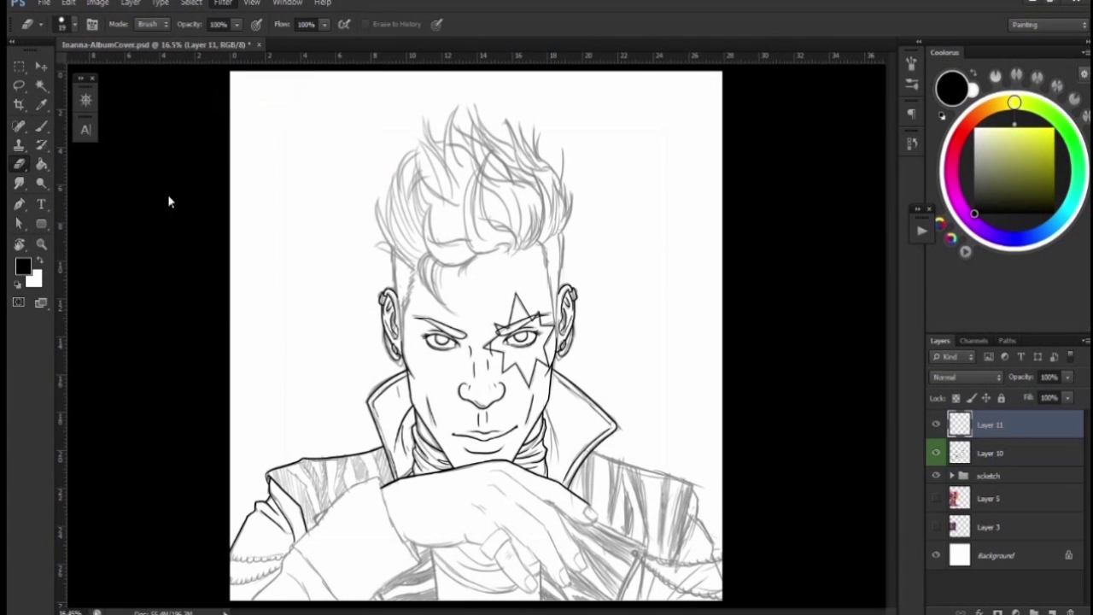
{"action": "left_click_drag", "start_coordinate": [548, 351], "coordinate": [517, 314]}
{"action": "type", "text": "90"}
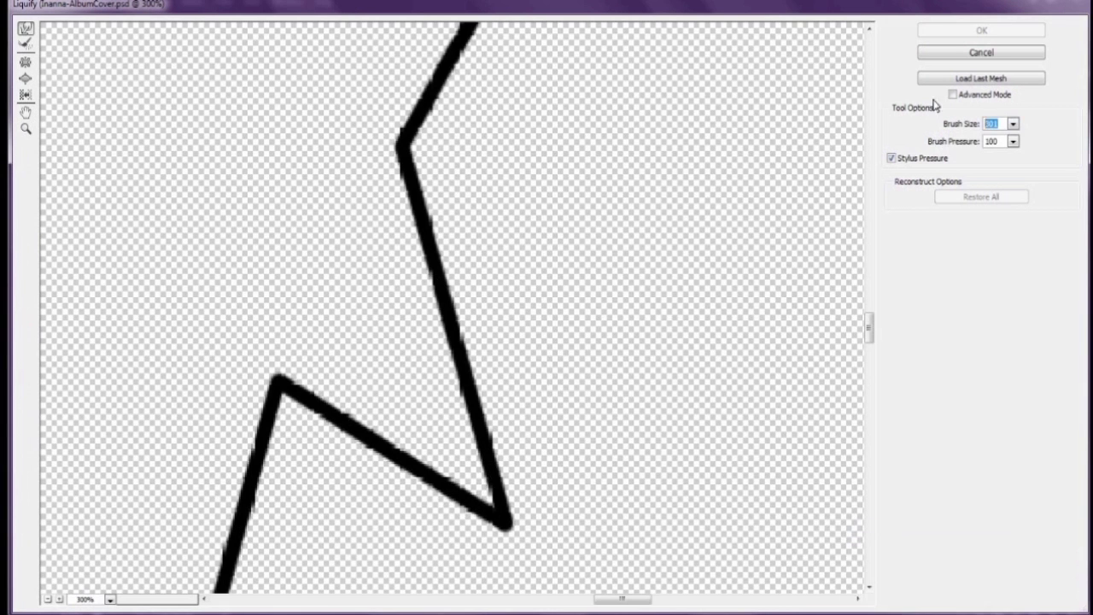
{"action": "mouse_move", "coordinate": [388, 390]}
{"action": "left_mouse_down"}
{"action": "mouse_move", "coordinate": [426, 496]}
{"action": "mouse_move", "coordinate": [556, 367]}
{"action": "mouse_move", "coordinate": [573, 208]}
{"action": "left_mouse_up"}
{"action": "left_click_drag", "start_coordinate": [1012, 124], "coordinate": [946, 147]}
{"action": "left_click_drag", "start_coordinate": [488, 398], "coordinate": [751, 257]}
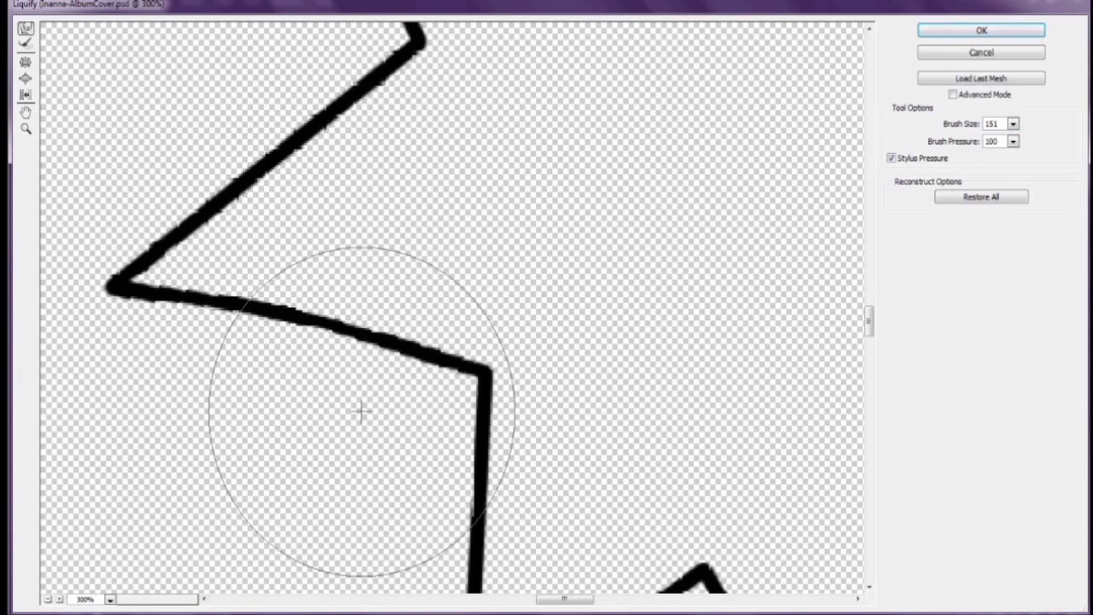
{"action": "left_click", "coordinate": [953, 31]}
Bring the collar and hand into view and ink the curved hand edge, redoing one stroke.
{"action": "scroll", "coordinate": [598, 330], "scroll_direction": "up", "scroll_amount": 2}
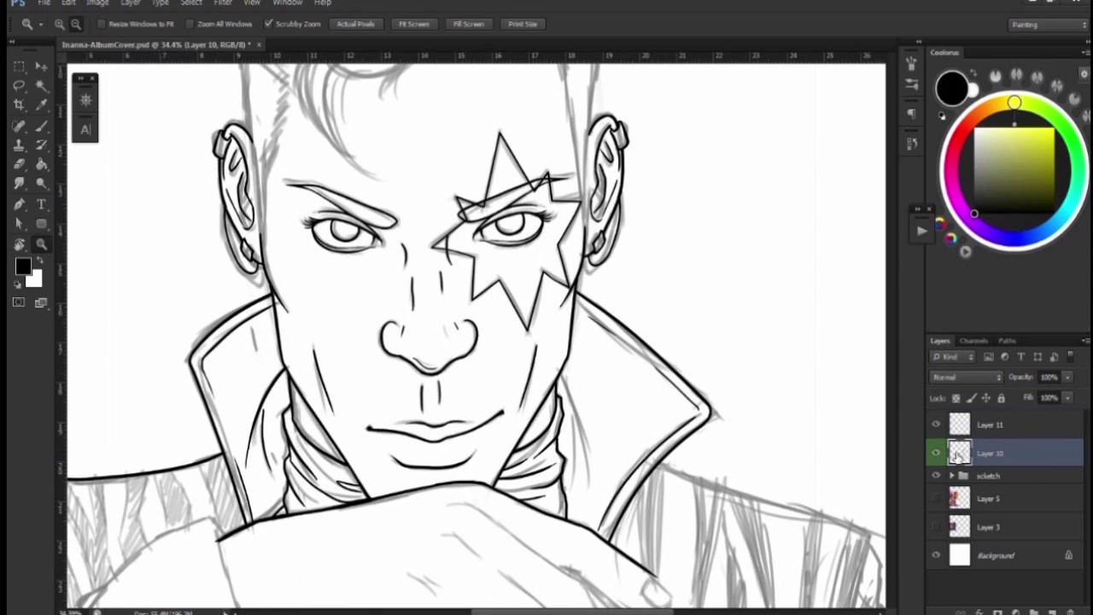
{"action": "right_click", "coordinate": [625, 394]}
{"action": "key", "text": "Escape"}
{"action": "mouse_move", "coordinate": [598, 414]}
{"action": "left_mouse_down"}
{"action": "mouse_move", "coordinate": [735, 243]}
{"action": "mouse_move", "coordinate": [690, 213]}
{"action": "left_mouse_up"}
{"action": "left_click_drag", "start_coordinate": [487, 330], "coordinate": [529, 367]}
{"action": "right_click", "coordinate": [452, 335]}
{"action": "key", "text": "Escape"}
{"action": "right_click", "coordinate": [441, 349]}
{"action": "right_click", "coordinate": [431, 371]}
{"action": "key", "text": "Escape"}
{"action": "left_click_drag", "start_coordinate": [435, 367], "coordinate": [512, 278]}
{"action": "key", "text": "ctrl+z"}
{"action": "mouse_move", "coordinate": [429, 374]}
{"action": "left_mouse_down"}
{"action": "mouse_move", "coordinate": [562, 231]}
{"action": "mouse_move", "coordinate": [512, 341]}
{"action": "left_mouse_up"}
Rotate the canvas and ink the shoulder's upper edge and the line from the collar corner.
{"action": "key", "text": "e"}
{"action": "key", "text": "r"}
{"action": "key", "text": "b"}
{"action": "left_click_drag", "start_coordinate": [504, 295], "coordinate": [554, 268]}
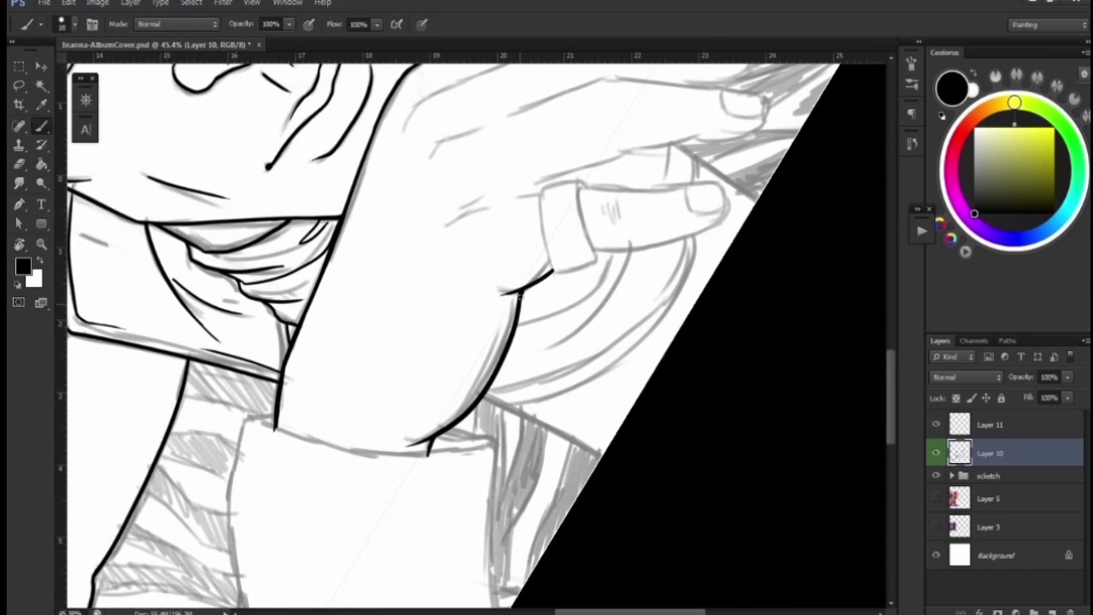
{"action": "key", "text": "r"}
{"action": "mouse_move", "coordinate": [537, 183]}
{"action": "left_mouse_down"}
{"action": "mouse_move", "coordinate": [446, 219]}
{"action": "mouse_move", "coordinate": [696, 111]}
{"action": "left_mouse_up"}
{"action": "key", "text": "b"}
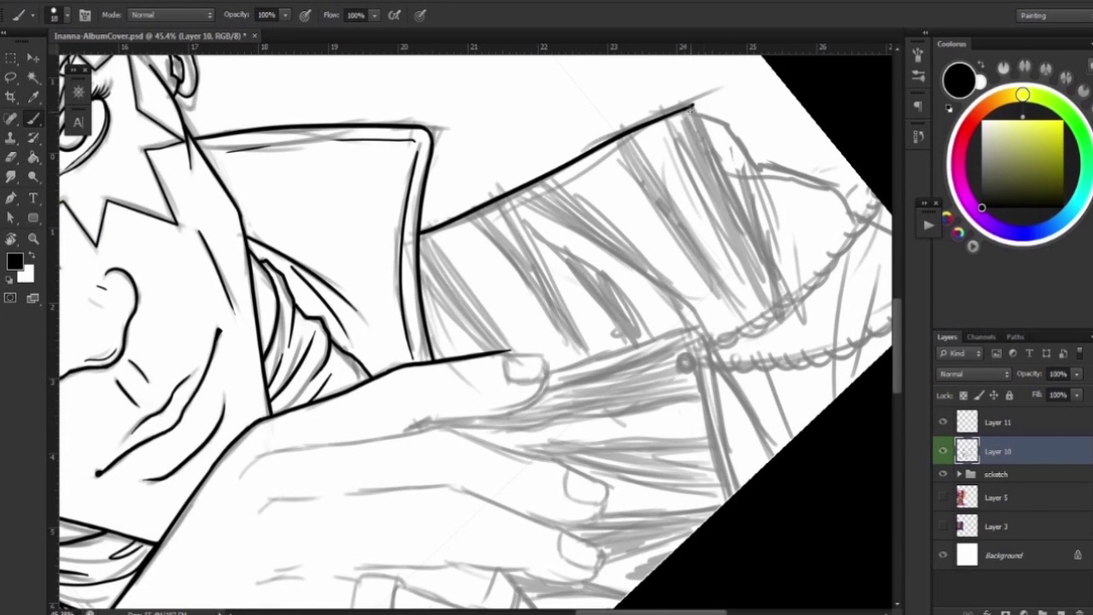
{"action": "left_click_drag", "start_coordinate": [694, 104], "coordinate": [792, 337]}
{"action": "key", "text": "e"}
{"action": "key", "text": "b"}
{"action": "mouse_move", "coordinate": [695, 111]}
{"action": "left_mouse_down"}
{"action": "mouse_move", "coordinate": [764, 181]}
{"action": "mouse_move", "coordinate": [854, 220]}
{"action": "left_mouse_up"}
{"action": "mouse_move", "coordinate": [768, 222]}
{"action": "left_mouse_down"}
{"action": "mouse_move", "coordinate": [679, 216]}
{"action": "mouse_move", "coordinate": [832, 249]}
{"action": "left_mouse_up"}
Extend the black line along the hand.
{"action": "key", "text": "e"}
{"action": "left_click_drag", "start_coordinate": [794, 248], "coordinate": [820, 286]}
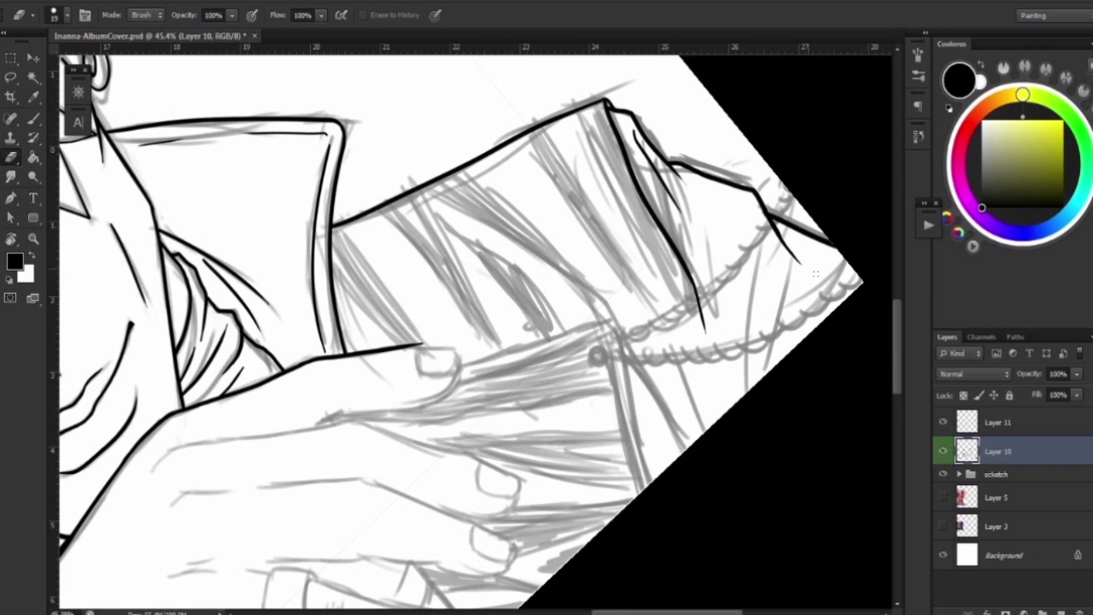
{"action": "key", "text": "b"}
{"action": "key", "text": "x"}
{"action": "key", "text": "x"}
{"action": "scroll", "coordinate": [578, 341], "scroll_direction": "up", "scroll_amount": 3}
{"action": "key", "text": "e"}
{"action": "mouse_move", "coordinate": [628, 363]}
{"action": "left_mouse_down"}
{"action": "mouse_move", "coordinate": [567, 295]}
{"action": "mouse_move", "coordinate": [623, 359]}
{"action": "left_mouse_up"}
Rotate the view so the hand lies horizontal and ink the curved finger contour.
{"action": "key", "text": "r"}
{"action": "left_click", "coordinate": [702, 265]}
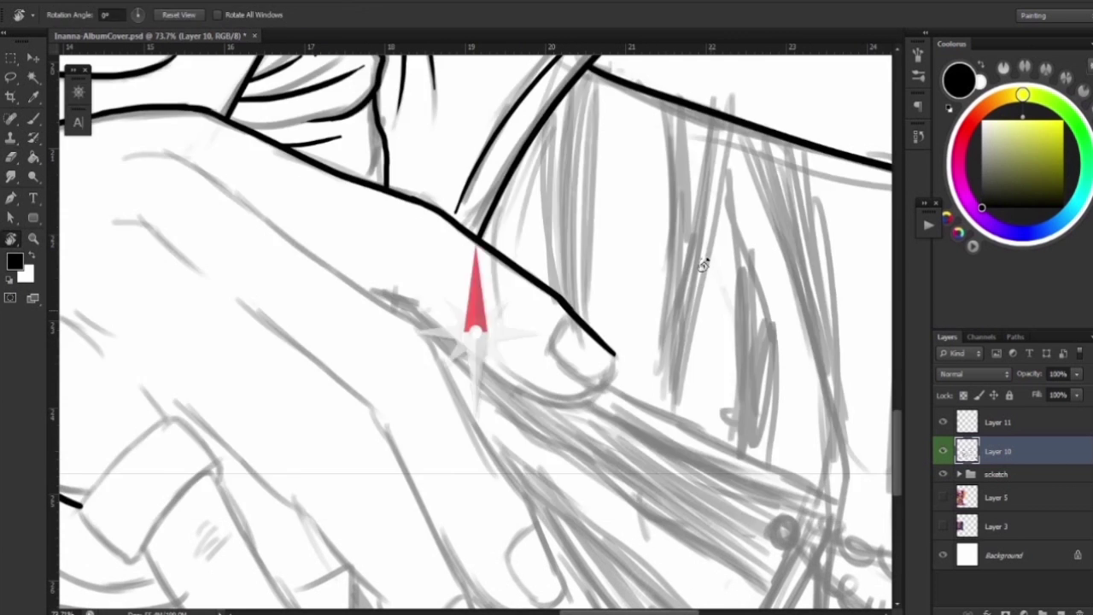
{"action": "left_click_drag", "start_coordinate": [702, 264], "coordinate": [459, 555]}
{"action": "right_click", "coordinate": [521, 267]}
{"action": "key", "text": "Escape"}
{"action": "key", "text": "r"}
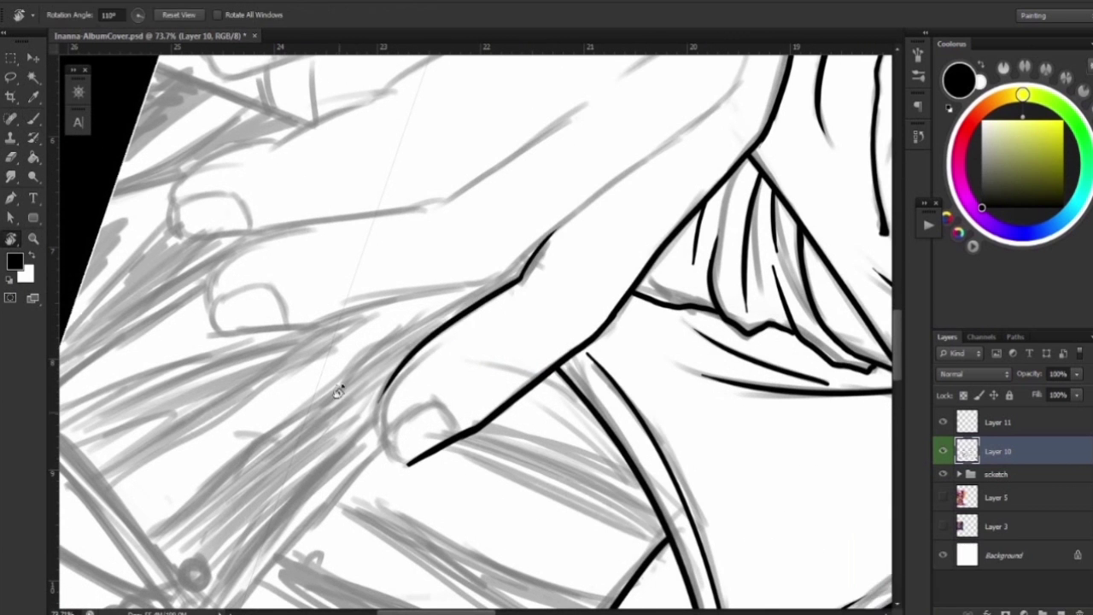
{"action": "left_click_drag", "start_coordinate": [338, 391], "coordinate": [327, 301]}
{"action": "key", "text": "b"}
{"action": "mouse_move", "coordinate": [344, 394]}
{"action": "left_mouse_down"}
{"action": "mouse_move", "coordinate": [355, 337]}
{"action": "mouse_move", "coordinate": [613, 354]}
{"action": "left_mouse_up"}
Trim the fingertip overshoot and redraw the long contour along the finger.
{"action": "key", "text": "e"}
{"action": "key", "text": "b"}
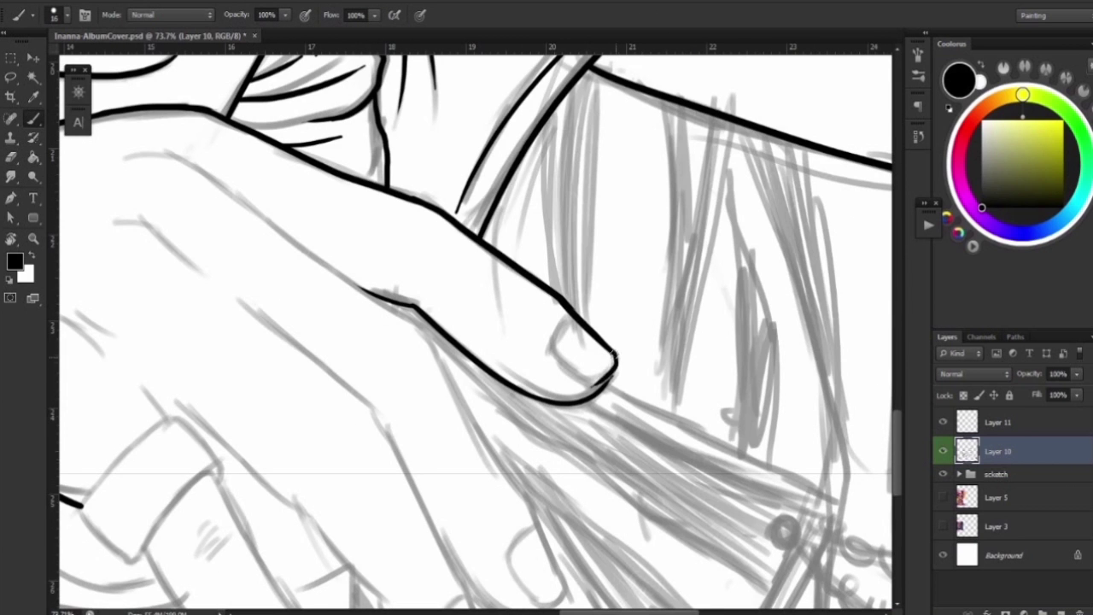
{"action": "key", "text": "e"}
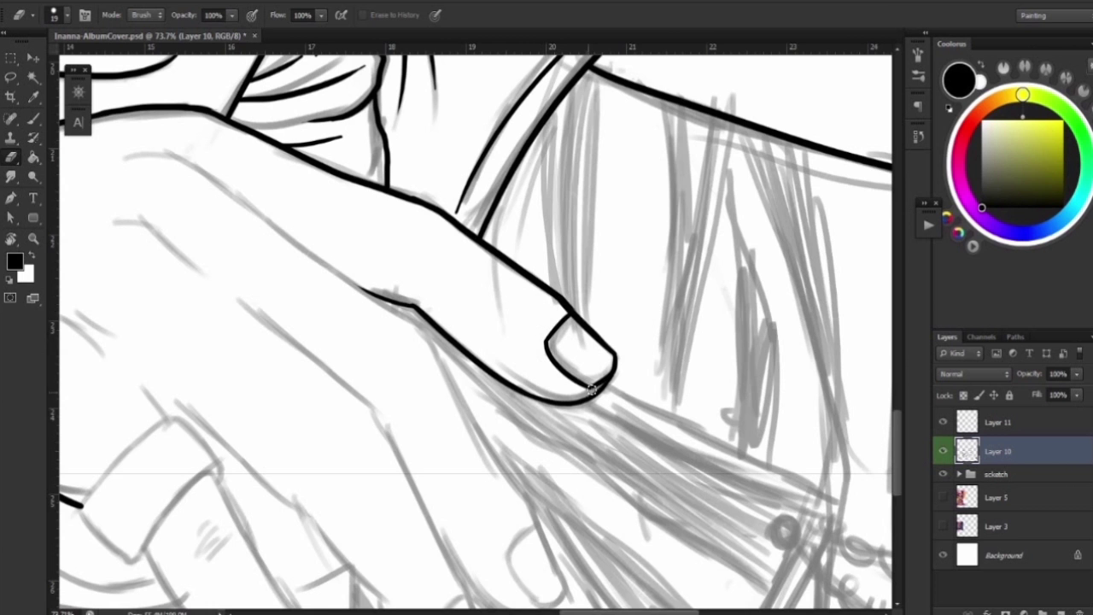
{"action": "left_click_drag", "start_coordinate": [493, 298], "coordinate": [546, 317]}
{"action": "key", "text": "b"}
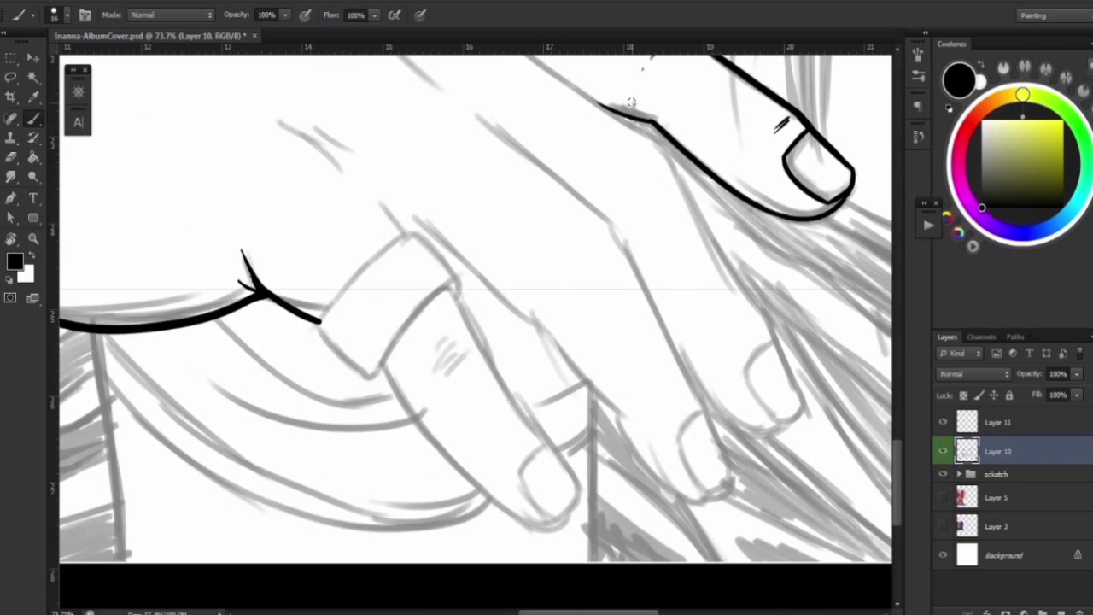
{"action": "left_click_drag", "start_coordinate": [451, 280], "coordinate": [541, 319]}
{"action": "key", "text": "ctrl+z"}
{"action": "left_click_drag", "start_coordinate": [446, 275], "coordinate": [666, 542]}
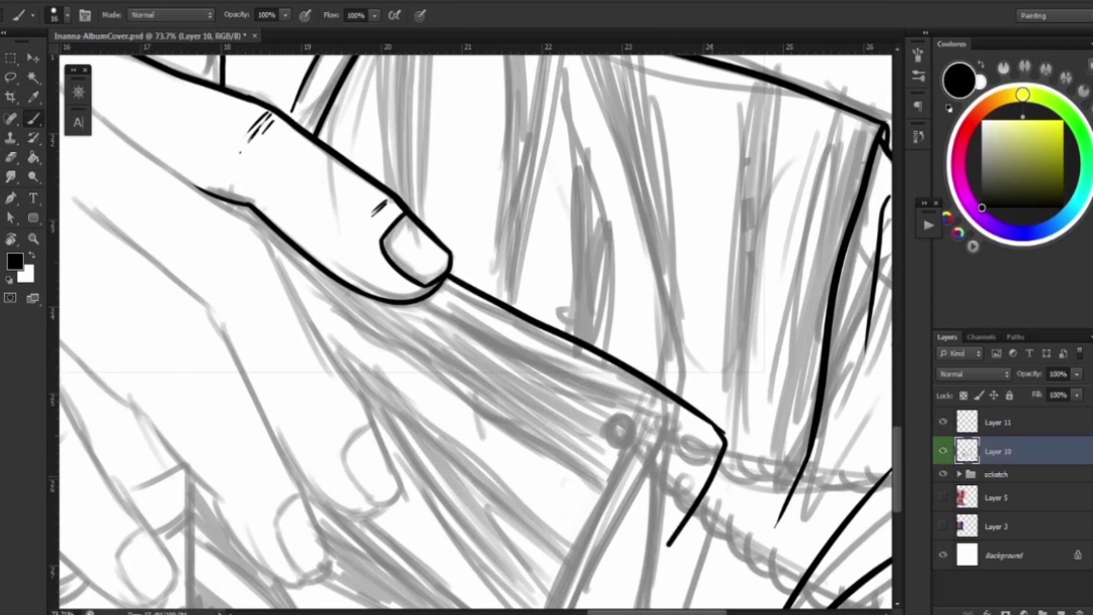
Ink the contour from the corner downward with a parallel line along the upper edge.
{"action": "scroll", "coordinate": [695, 228], "scroll_direction": "down", "scroll_amount": 3}
{"action": "key", "text": "ctrl+z"}
{"action": "left_click_drag", "start_coordinate": [724, 254], "coordinate": [602, 478]}
{"action": "mouse_move", "coordinate": [431, 111]}
{"action": "left_mouse_down"}
{"action": "mouse_move", "coordinate": [674, 243]}
{"action": "mouse_move", "coordinate": [694, 265]}
{"action": "mouse_move", "coordinate": [632, 401]}
{"action": "left_mouse_up"}
{"action": "left_click_drag", "start_coordinate": [342, 341], "coordinate": [586, 294]}
Ink a long diagonal line and a short downward stroke at the collar.
{"action": "mouse_move", "coordinate": [342, 295]}
{"action": "left_mouse_down"}
{"action": "mouse_move", "coordinate": [666, 366]}
{"action": "mouse_move", "coordinate": [573, 403]}
{"action": "mouse_move", "coordinate": [546, 361]}
{"action": "left_mouse_up"}
{"action": "left_click_drag", "start_coordinate": [422, 387], "coordinate": [638, 252]}
{"action": "left_click_drag", "start_coordinate": [468, 352], "coordinate": [504, 452]}
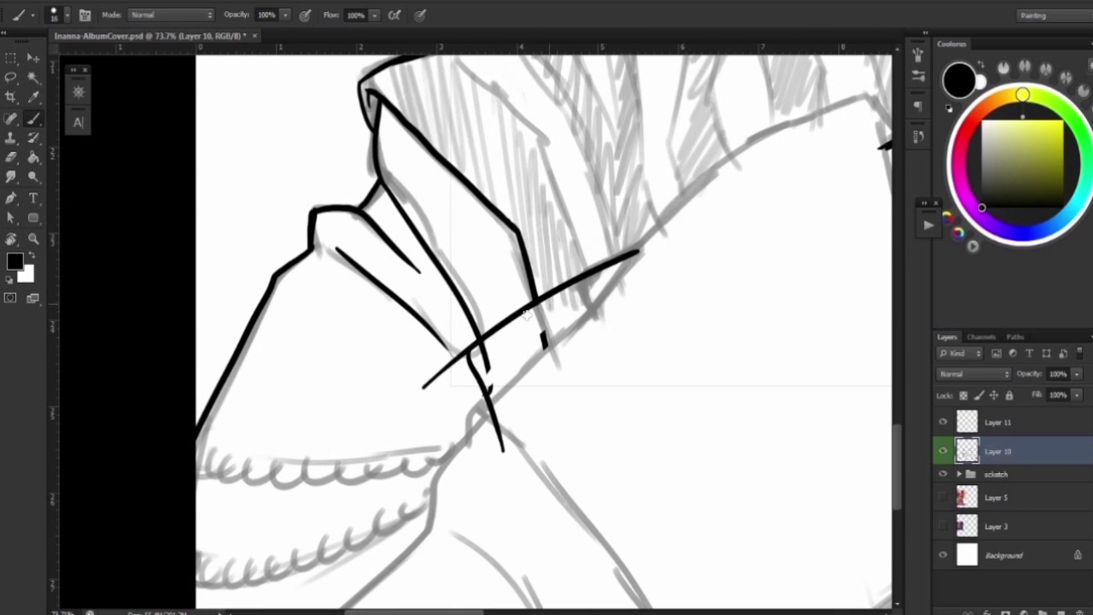
Ink the ring band around the finger, redrawing both edges after undoing the first attempt.
{"action": "key", "text": "ctrl+0"}
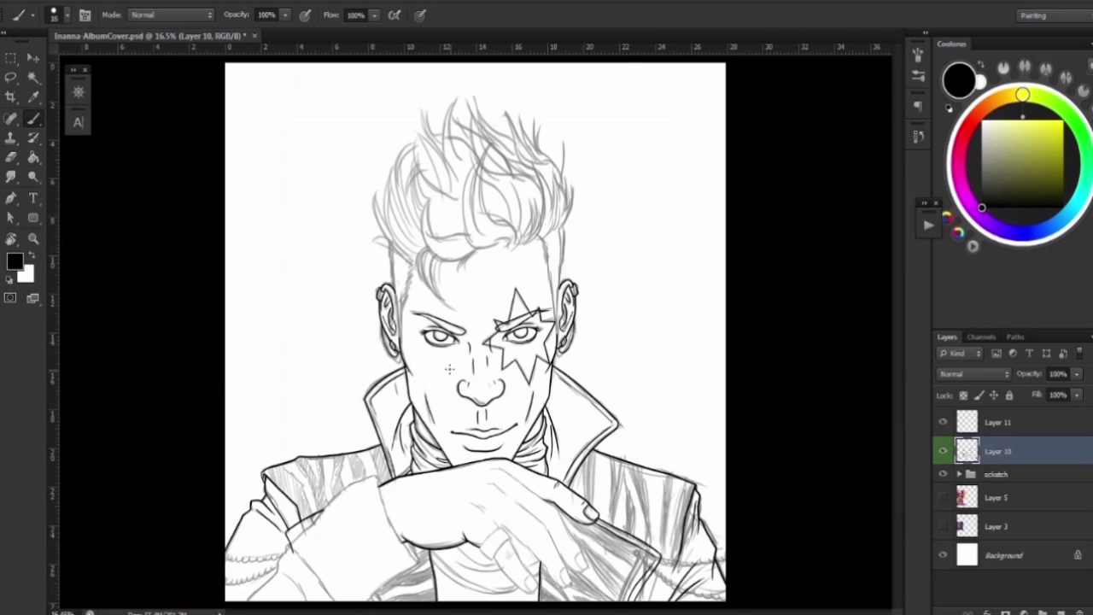
{"action": "key", "text": "z"}
{"action": "left_click", "coordinate": [581, 411]}
{"action": "key", "text": "b"}
{"action": "key", "text": "ctrl+z"}
{"action": "left_click_drag", "start_coordinate": [453, 349], "coordinate": [523, 273]}
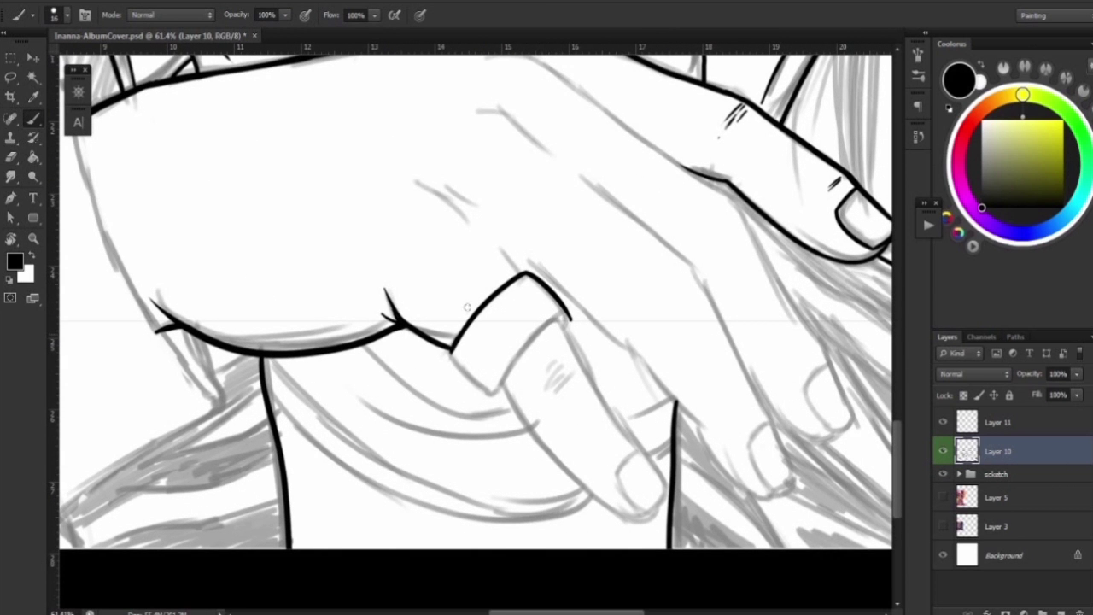
{"action": "left_click_drag", "start_coordinate": [450, 350], "coordinate": [507, 398]}
{"action": "key", "text": "ctrl+alt+z"}
{"action": "key", "text": "ctrl+alt+z"}
{"action": "left_click_drag", "start_coordinate": [443, 375], "coordinate": [529, 271]}
{"action": "mouse_move", "coordinate": [564, 315]}
{"action": "left_mouse_down"}
{"action": "mouse_move", "coordinate": [495, 394]}
{"action": "mouse_move", "coordinate": [451, 350]}
{"action": "left_mouse_up"}
{"action": "left_click_drag", "start_coordinate": [529, 271], "coordinate": [564, 315]}
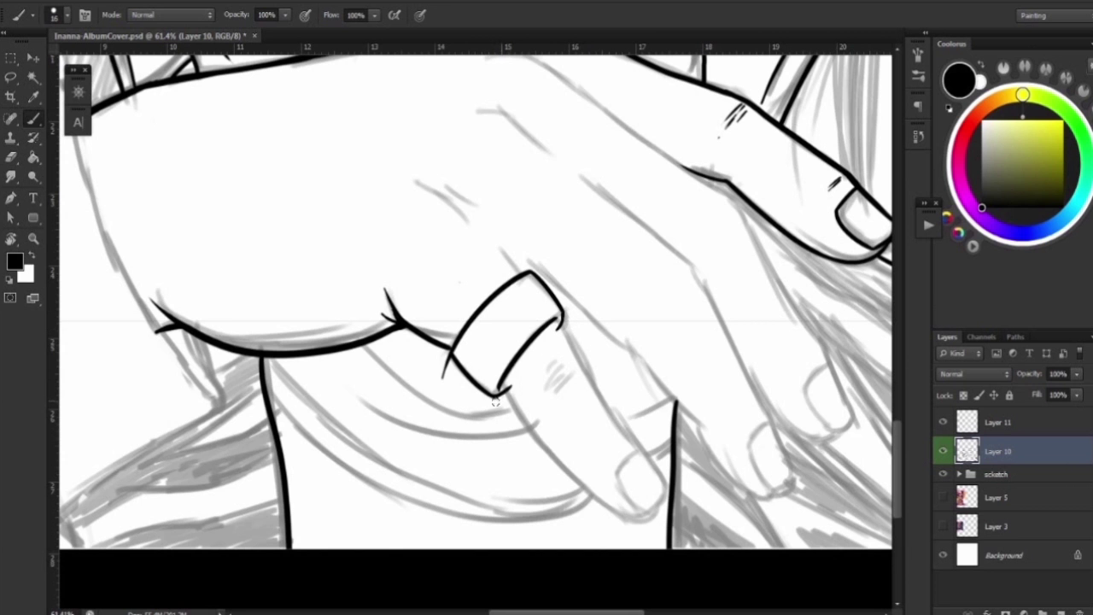
Ink straight finger edge lines on the rotated canvas and add a short knuckle crease.
{"action": "left_click_drag", "start_coordinate": [463, 394], "coordinate": [458, 194]}
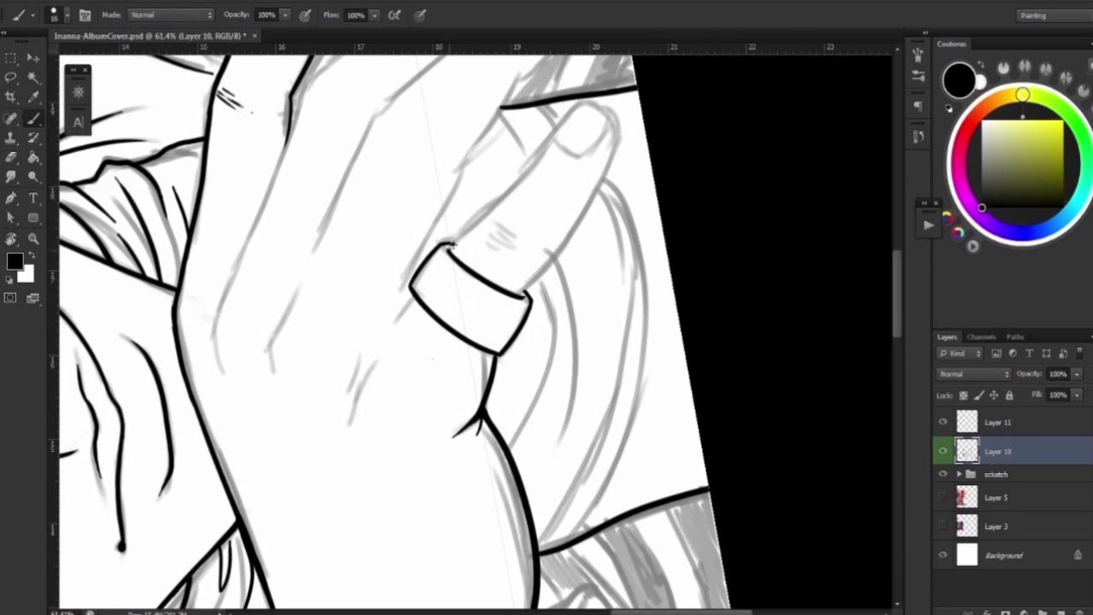
{"action": "left_click", "coordinate": [590, 99], "text": "shift"}
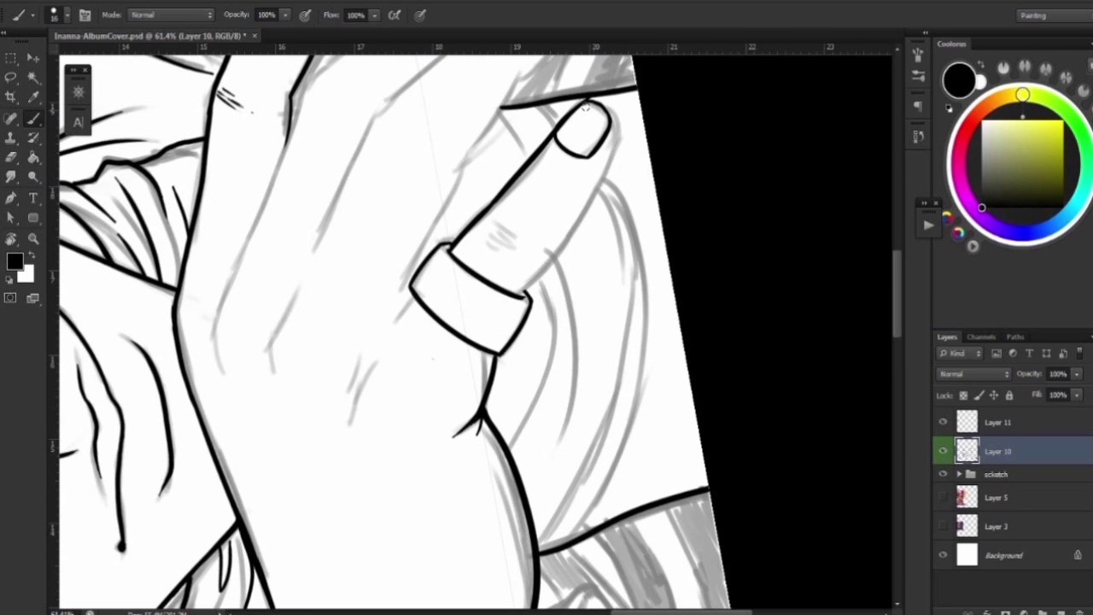
{"action": "left_click_drag", "start_coordinate": [586, 107], "coordinate": [425, 366]}
{"action": "left_click", "coordinate": [425, 366], "text": "shift"}
{"action": "mouse_move", "coordinate": [425, 366]}
{"action": "left_mouse_down"}
{"action": "mouse_move", "coordinate": [478, 256]}
{"action": "mouse_move", "coordinate": [512, 441]}
{"action": "left_mouse_up"}
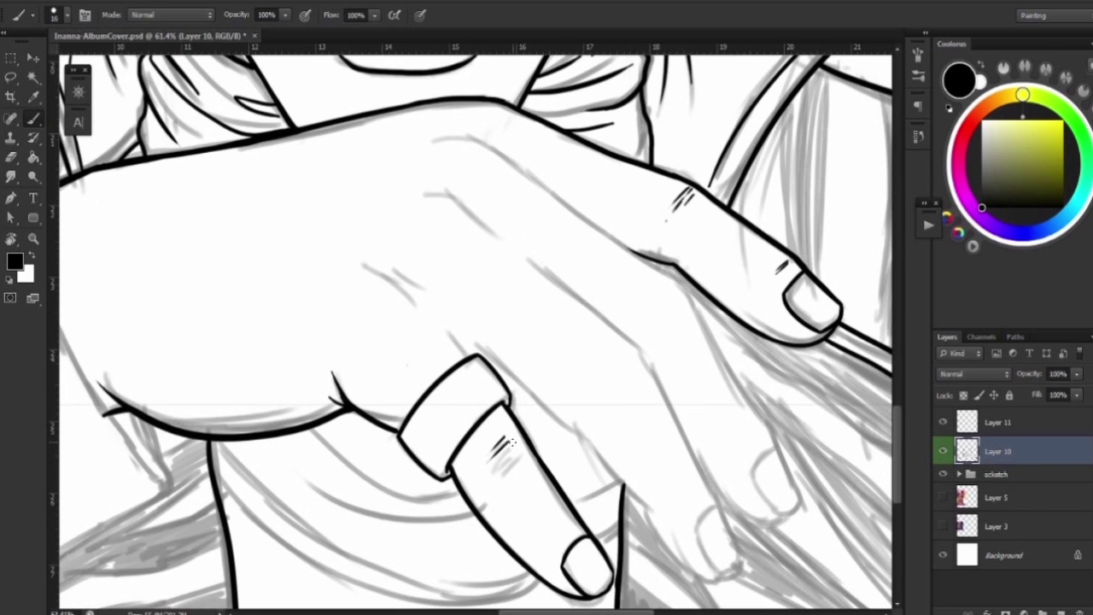
{"action": "left_click_drag", "start_coordinate": [468, 323], "coordinate": [506, 364]}
{"action": "left_click_drag", "start_coordinate": [465, 334], "coordinate": [422, 299]}
Ink another finger's underside line and outline a fingertip.
{"action": "key", "text": "e"}
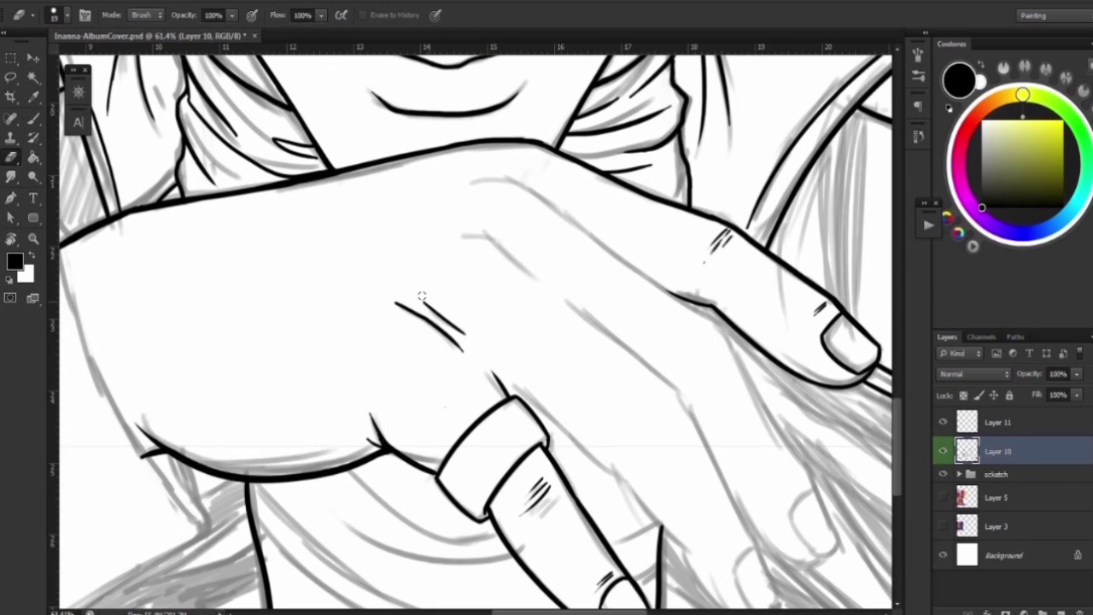
{"action": "left_click_drag", "start_coordinate": [461, 348], "coordinate": [325, 245]}
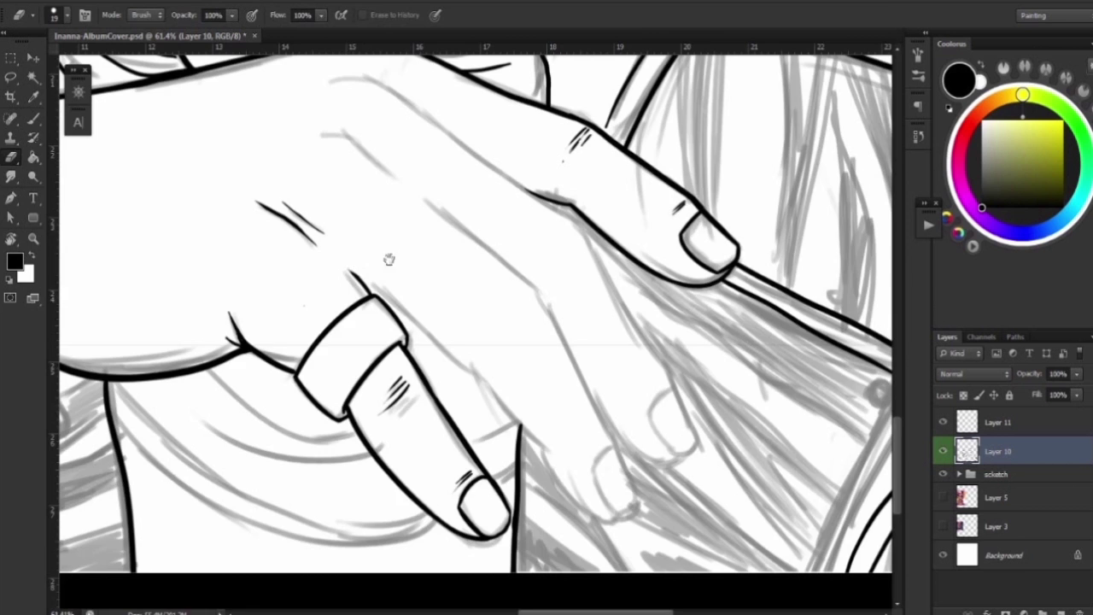
{"action": "left_click_drag", "start_coordinate": [388, 259], "coordinate": [523, 337]}
{"action": "key", "text": "b"}
{"action": "left_click_drag", "start_coordinate": [544, 375], "coordinate": [323, 516]}
{"action": "key", "text": "e"}
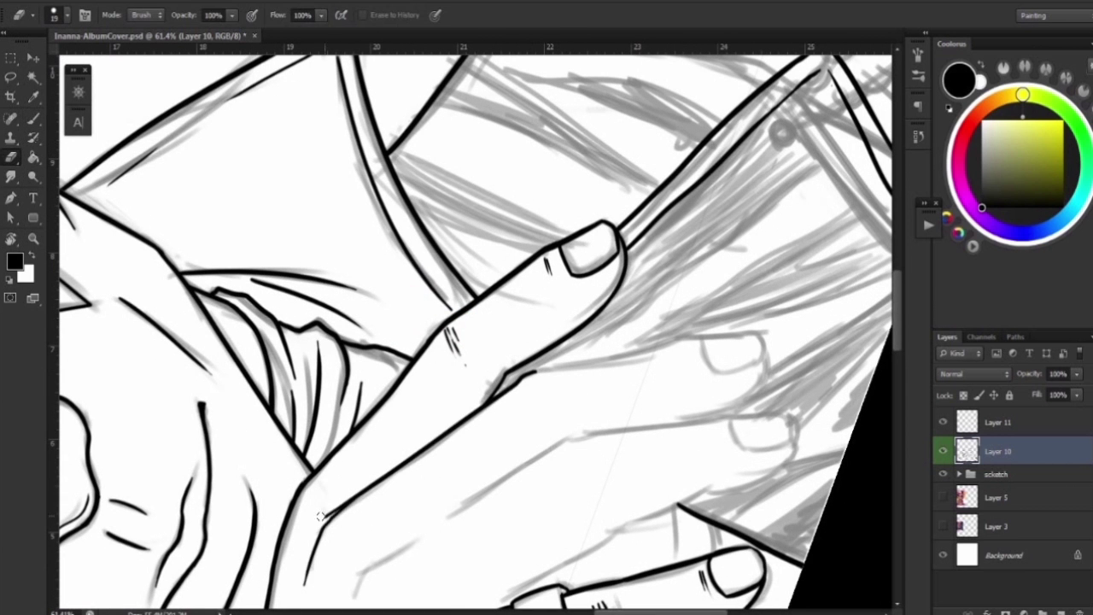
{"action": "left_click_drag", "start_coordinate": [657, 380], "coordinate": [670, 242]}
{"action": "key", "text": "b"}
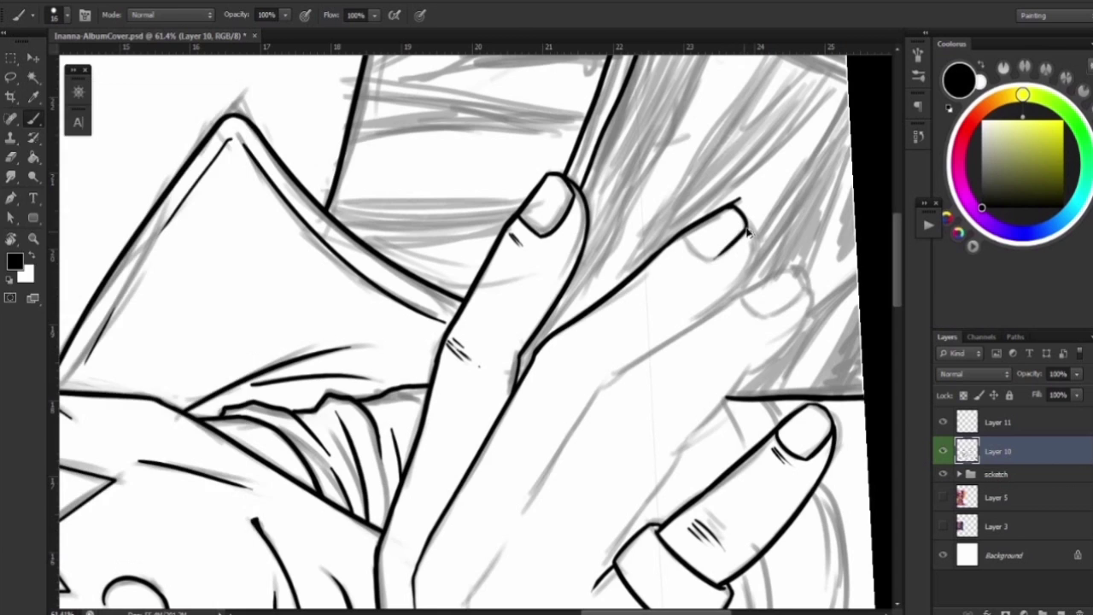
{"action": "mouse_move", "coordinate": [725, 252]}
{"action": "left_mouse_down"}
{"action": "mouse_move", "coordinate": [392, 181]}
{"action": "mouse_move", "coordinate": [611, 344]}
{"action": "left_mouse_up"}
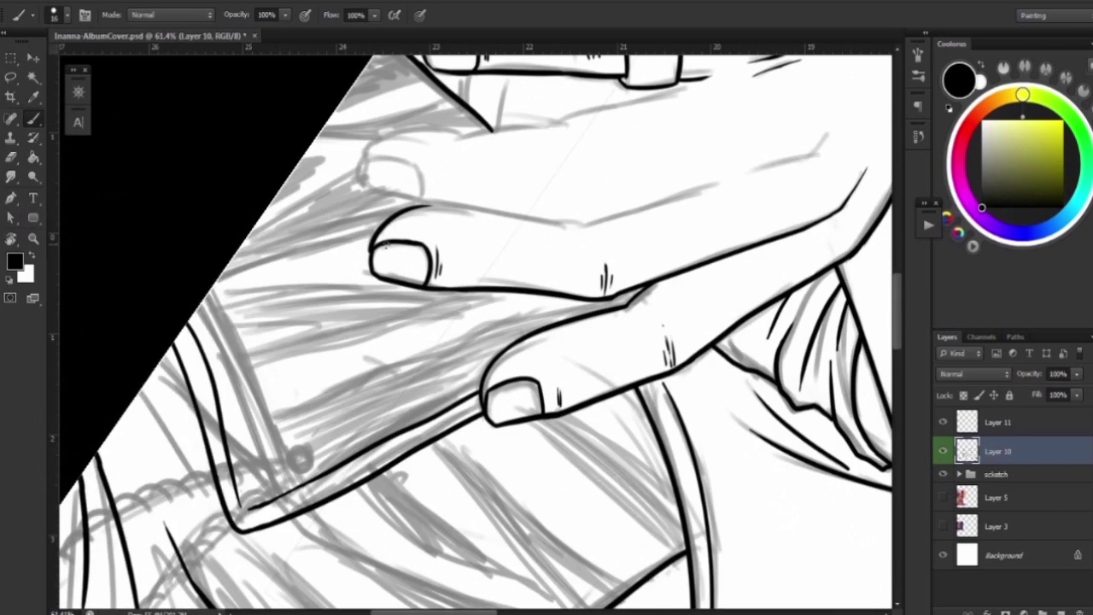
{"action": "key", "text": "ctrl+alt+z"}
{"action": "mouse_move", "coordinate": [461, 205]}
{"action": "left_mouse_down"}
{"action": "mouse_move", "coordinate": [374, 274]}
{"action": "mouse_move", "coordinate": [357, 229]}
{"action": "left_mouse_up"}
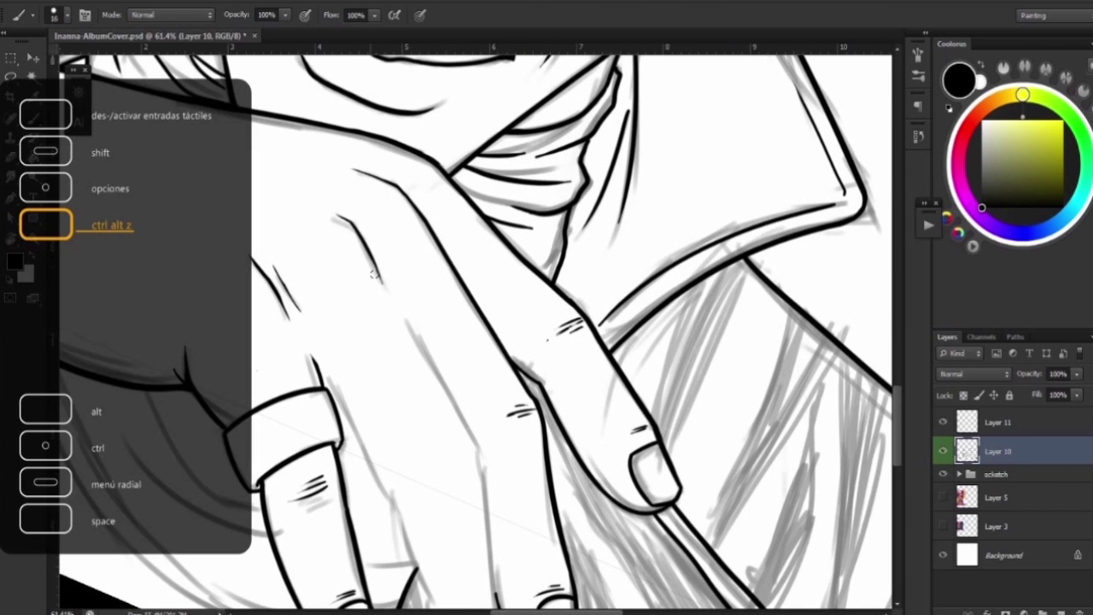
Undo several recent finger strokes from different angles, then reset the view upright.
{"action": "left_click_drag", "start_coordinate": [373, 273], "coordinate": [572, 173]}
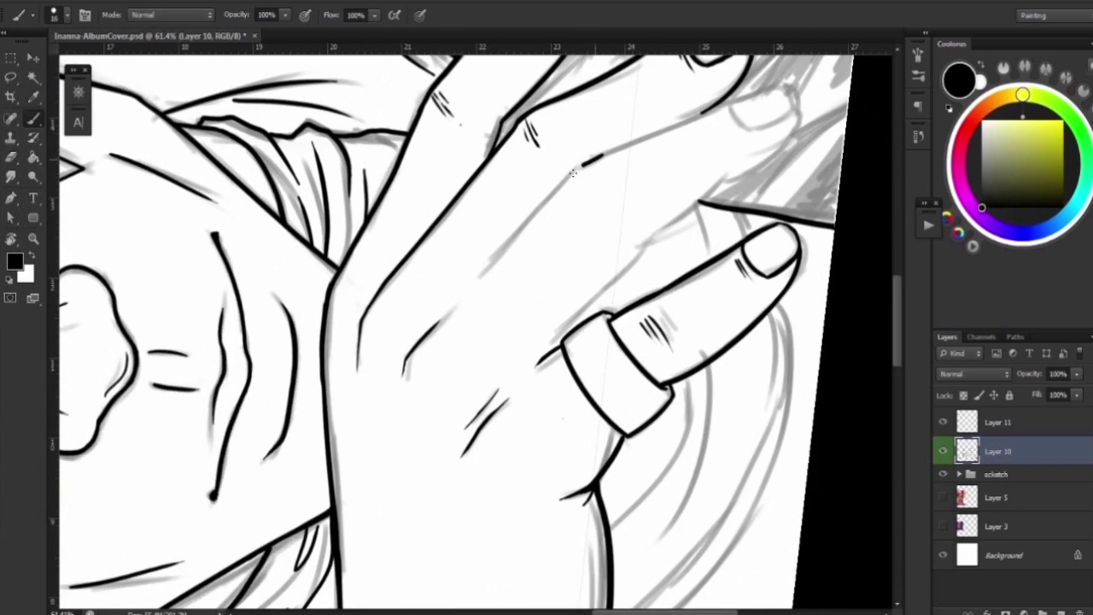
{"action": "key", "text": "ctrl+alt+z"}
{"action": "left_click_drag", "start_coordinate": [572, 173], "coordinate": [765, 101]}
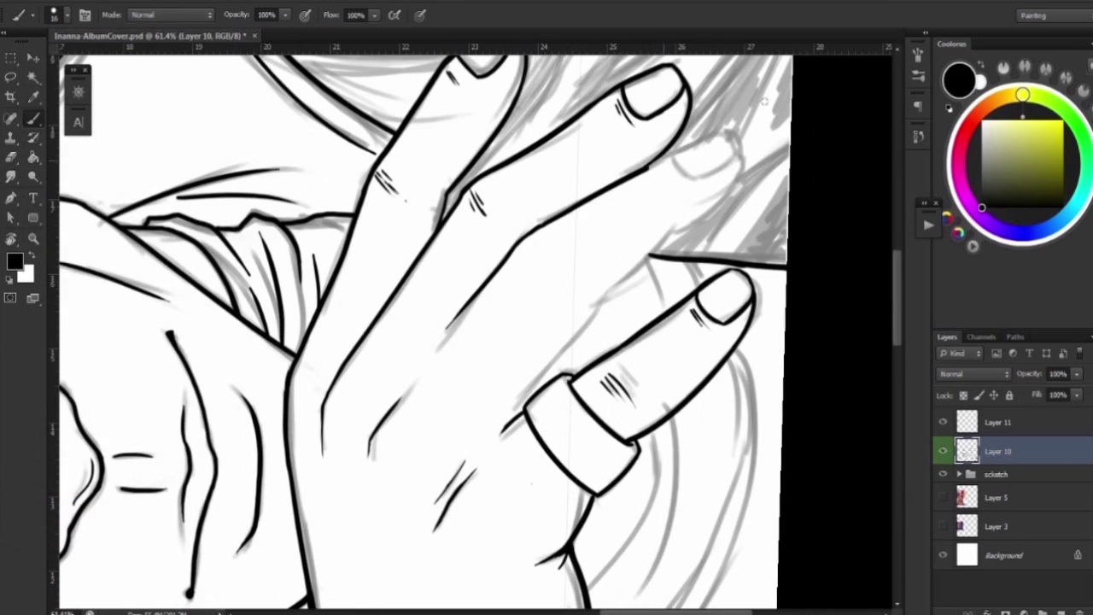
{"action": "key", "text": "ctrl+alt+z"}
{"action": "key", "text": "ctrl+alt+z"}
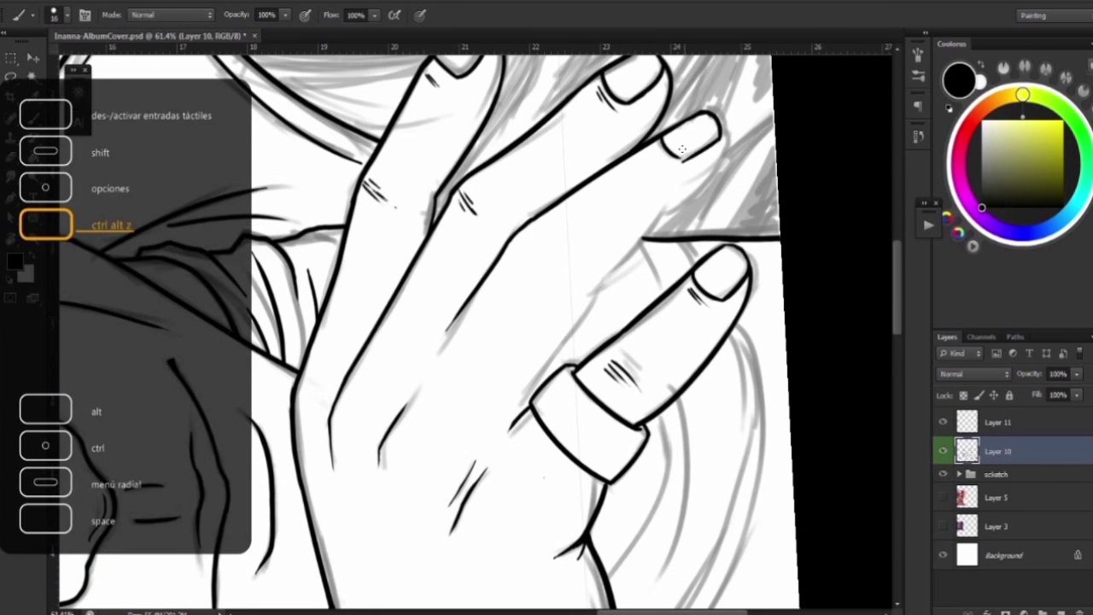
{"action": "left_click_drag", "start_coordinate": [674, 169], "coordinate": [420, 336]}
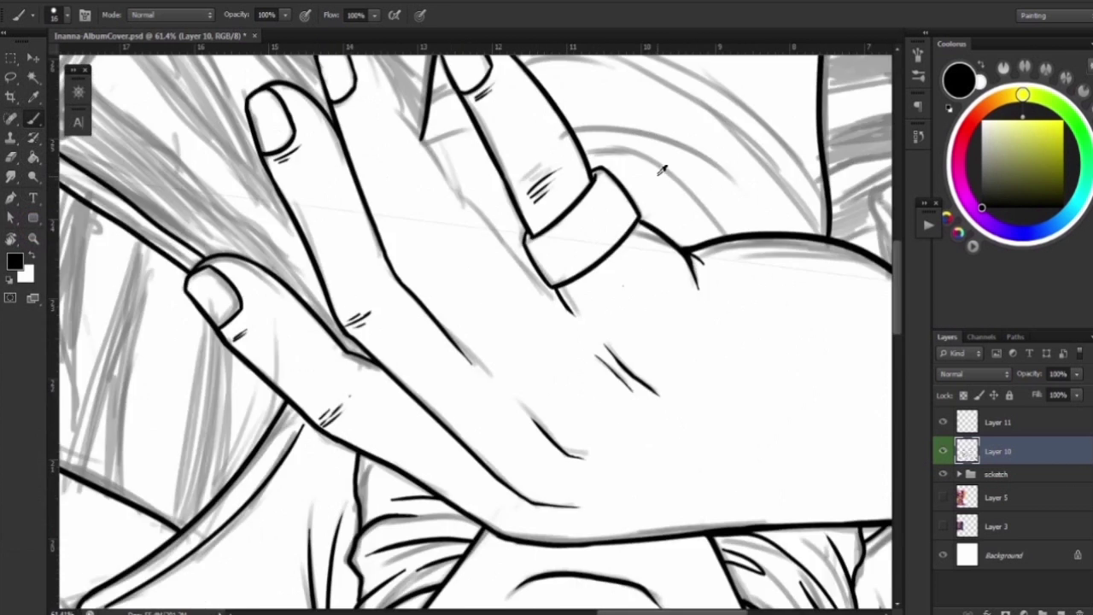
{"action": "key", "text": "ctrl+alt+z"}
{"action": "key", "text": "ctrl+alt+z"}
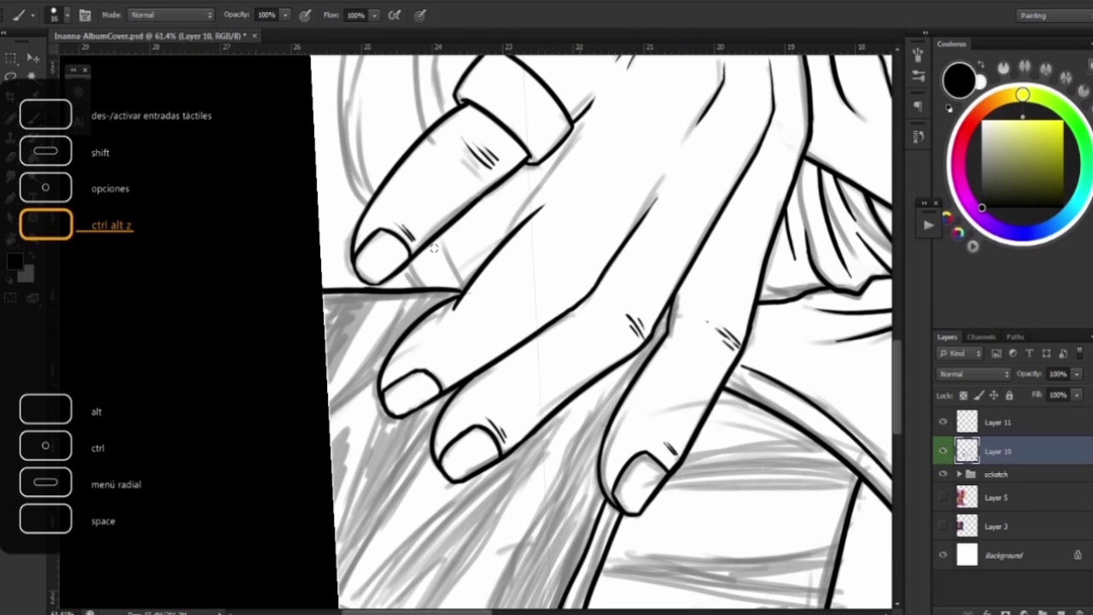
{"action": "key", "text": "ctrl+alt+z"}
{"action": "key", "text": "ctrl+alt+z"}
{"action": "key", "text": "ctrl+0"}
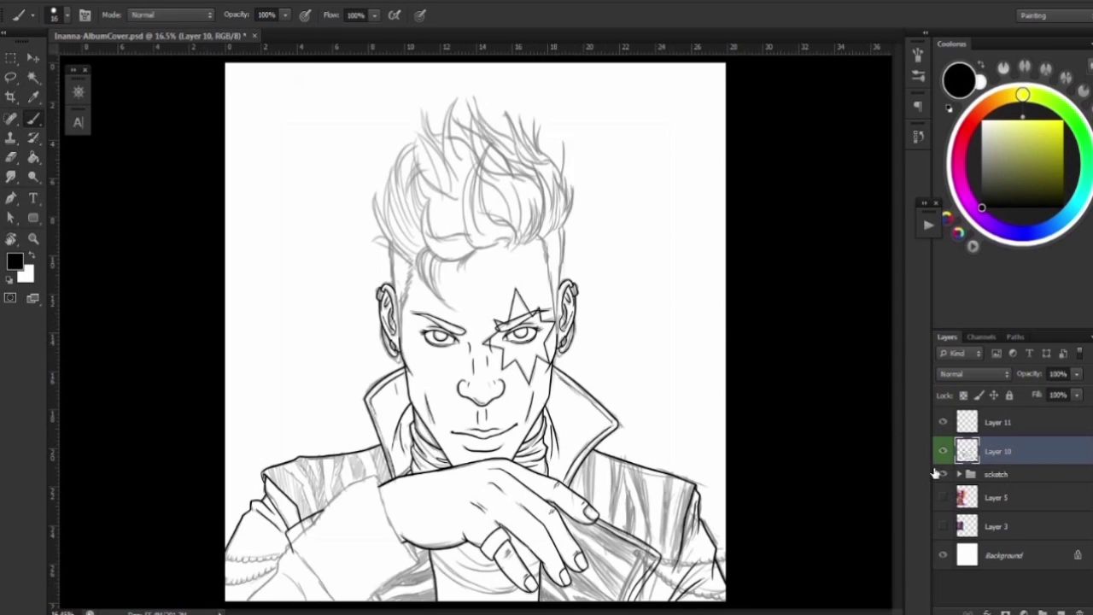
Redraw the line under the ring finger and add new Layer 12 for the fabric.
{"action": "left_click_drag", "start_coordinate": [415, 329], "coordinate": [555, 504]}
{"action": "key", "text": "ctrl+z"}
{"action": "left_click_drag", "start_coordinate": [546, 461], "coordinate": [439, 409]}
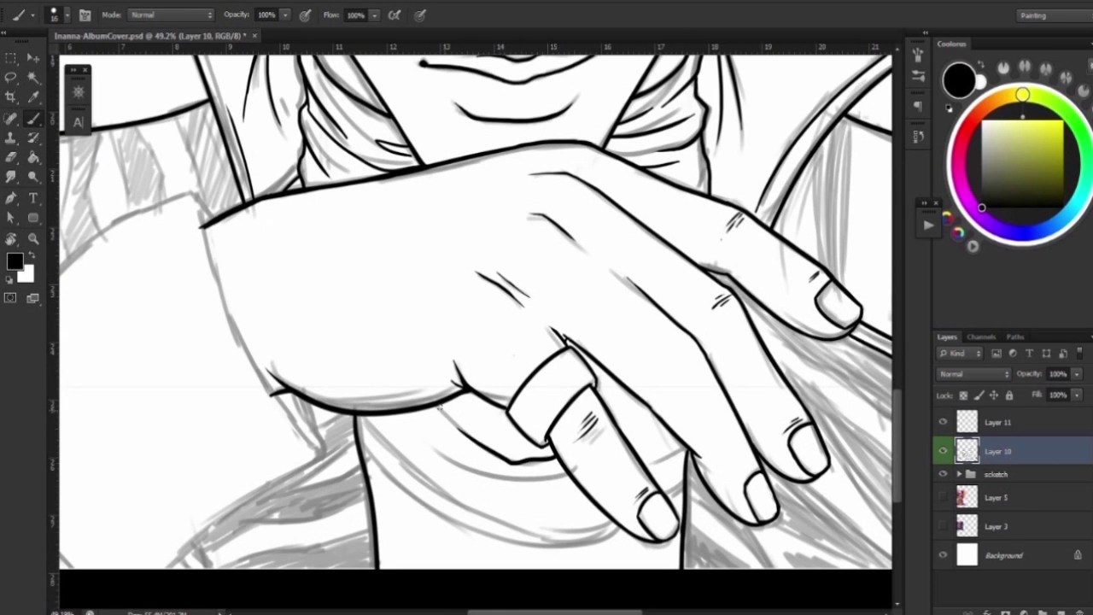
{"action": "key", "text": "ctrl+z"}
{"action": "key", "text": "ctrl+shift+alt+n"}
Draw five curved turtleneck fold lines beneath the fingers.
{"action": "left_click_drag", "start_coordinate": [685, 447], "coordinate": [442, 466]}
{"action": "left_click_drag", "start_coordinate": [433, 406], "coordinate": [549, 453]}
{"action": "left_click_drag", "start_coordinate": [433, 444], "coordinate": [632, 418]}
{"action": "mouse_move", "coordinate": [360, 453]}
{"action": "left_mouse_down"}
{"action": "mouse_move", "coordinate": [654, 538]}
{"action": "mouse_move", "coordinate": [756, 465]}
{"action": "left_mouse_up"}
{"action": "left_click_drag", "start_coordinate": [555, 530], "coordinate": [688, 468]}
Erase the fold lines where they cross the fingers, then reselect Layer 10.
{"action": "key", "text": "e"}
{"action": "right_click", "coordinate": [752, 431]}
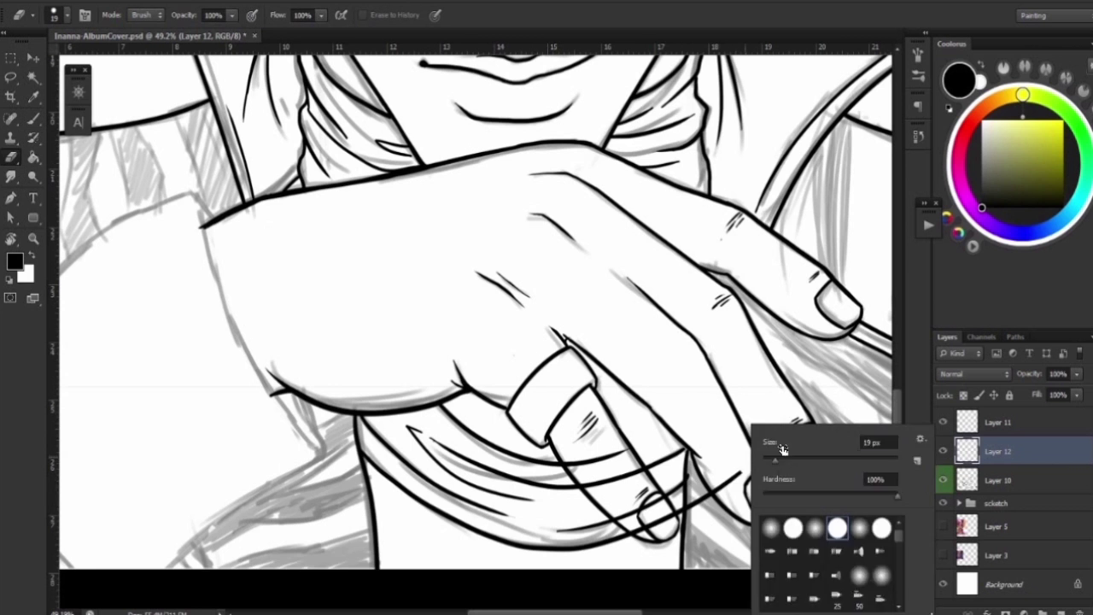
{"action": "key", "text": "Escape"}
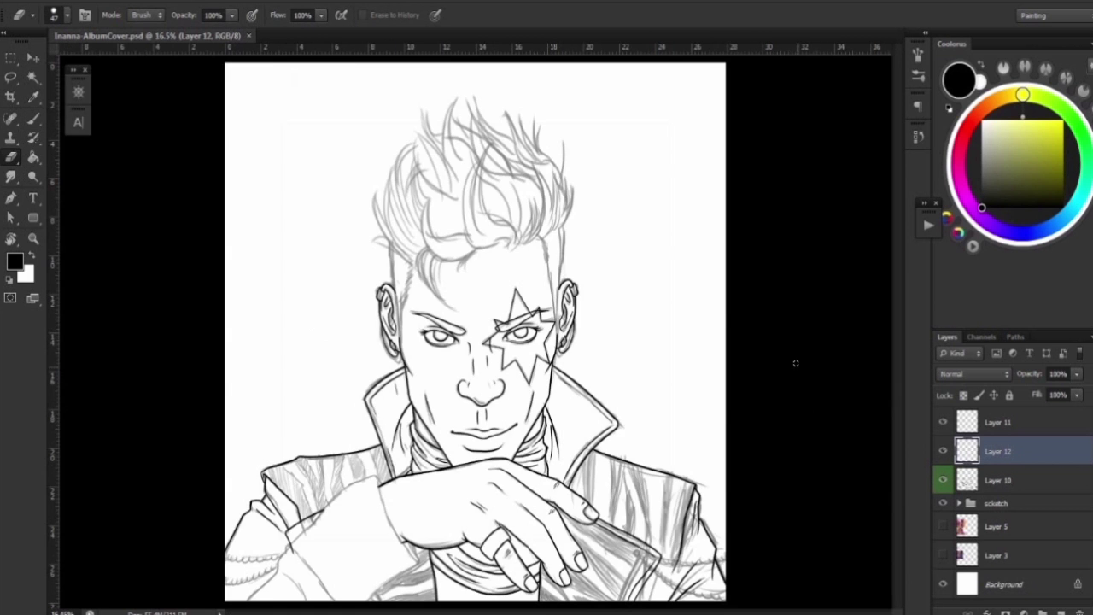
{"action": "left_click_drag", "start_coordinate": [472, 416], "coordinate": [307, 525]}
{"action": "left_click", "coordinate": [998, 480]}
Create Layer 13 and ink the sleeve cuff stroke and a long line down from it.
{"action": "key", "text": "b"}
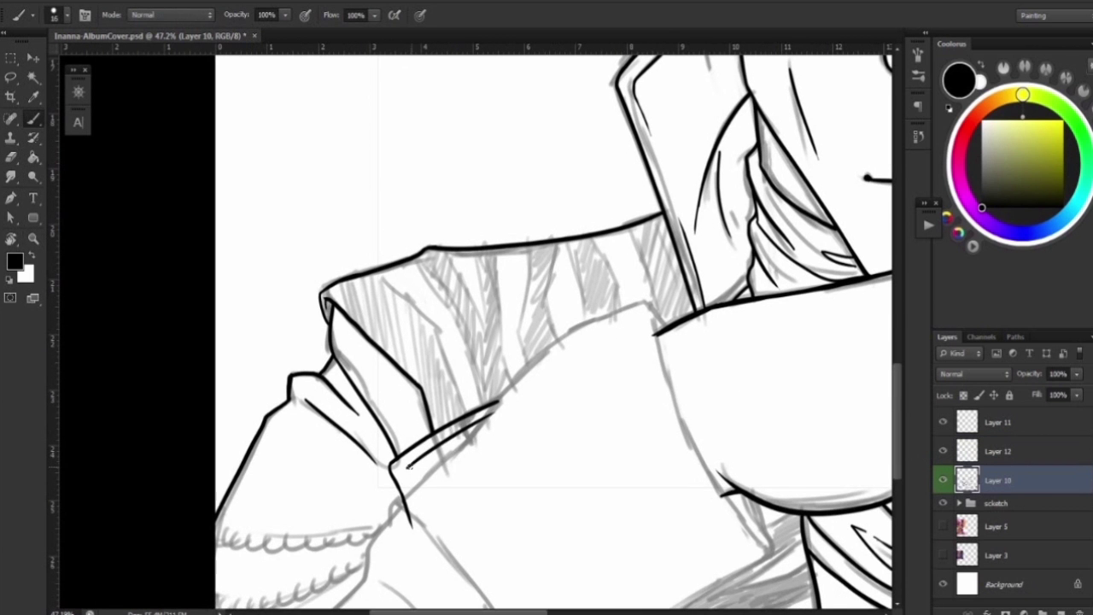
{"action": "key", "text": "e"}
{"action": "left_click", "coordinate": [982, 450]}
{"action": "key", "text": "ctrl+shift+alt+n"}
{"action": "right_click", "coordinate": [942, 450]}
{"action": "key", "text": "Escape"}
{"action": "key", "text": "b"}
{"action": "mouse_move", "coordinate": [628, 292]}
{"action": "left_mouse_down"}
{"action": "mouse_move", "coordinate": [665, 326]}
{"action": "mouse_move", "coordinate": [415, 506]}
{"action": "left_mouse_up"}
{"action": "mouse_move", "coordinate": [550, 347]}
{"action": "left_mouse_down"}
{"action": "mouse_move", "coordinate": [389, 540]}
{"action": "mouse_move", "coordinate": [504, 441]}
{"action": "left_mouse_up"}
Ink the forearm edge, the left arm lines and a V-shaped sleeve stroke.
{"action": "key", "text": "e"}
{"action": "key", "text": "r"}
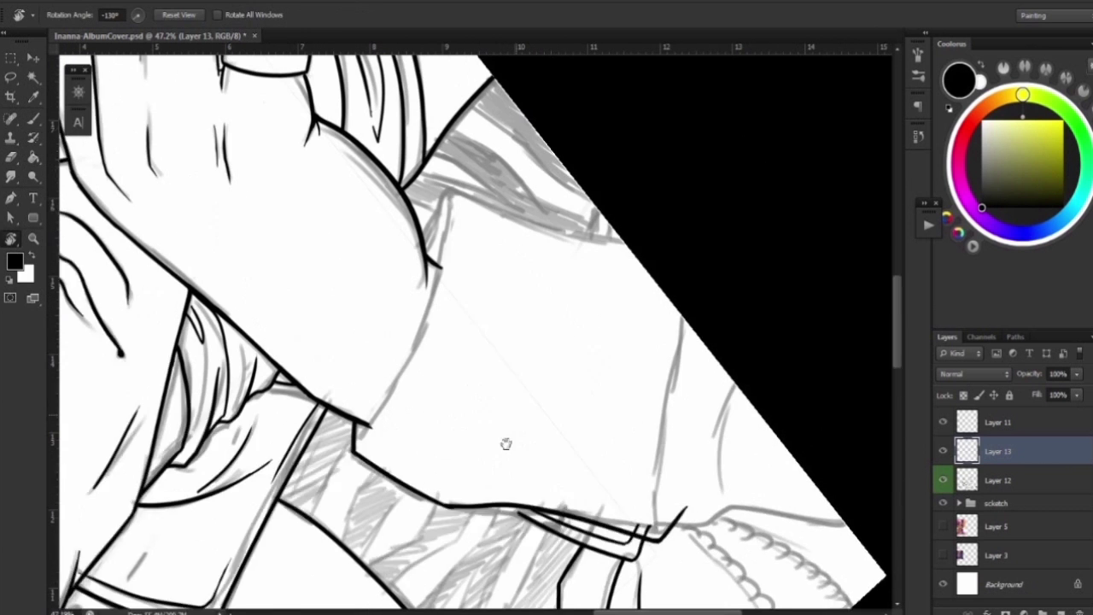
{"action": "key", "text": "b"}
{"action": "mouse_move", "coordinate": [454, 212]}
{"action": "left_mouse_down"}
{"action": "mouse_move", "coordinate": [356, 462]}
{"action": "mouse_move", "coordinate": [380, 285]}
{"action": "left_mouse_up"}
{"action": "key", "text": "r"}
{"action": "key", "text": "b"}
{"action": "mouse_move", "coordinate": [300, 257]}
{"action": "left_mouse_down"}
{"action": "mouse_move", "coordinate": [422, 408]}
{"action": "mouse_move", "coordinate": [261, 344]}
{"action": "left_mouse_up"}
{"action": "left_click_drag", "start_coordinate": [274, 329], "coordinate": [359, 410]}
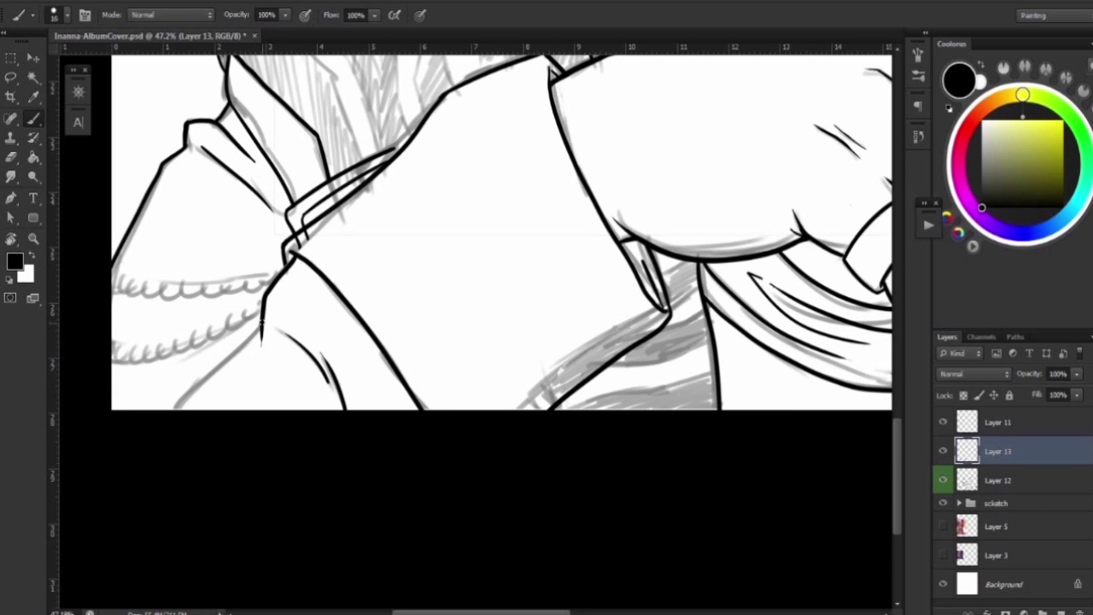
{"action": "left_click_drag", "start_coordinate": [256, 367], "coordinate": [73, 538]}
{"action": "left_click_drag", "start_coordinate": [295, 457], "coordinate": [393, 538]}
Add Layer 14 and a sketch-group layer, then draw faint sketch and jacket pocket lines.
{"action": "key", "text": "ctrl+shift+alt+n"}
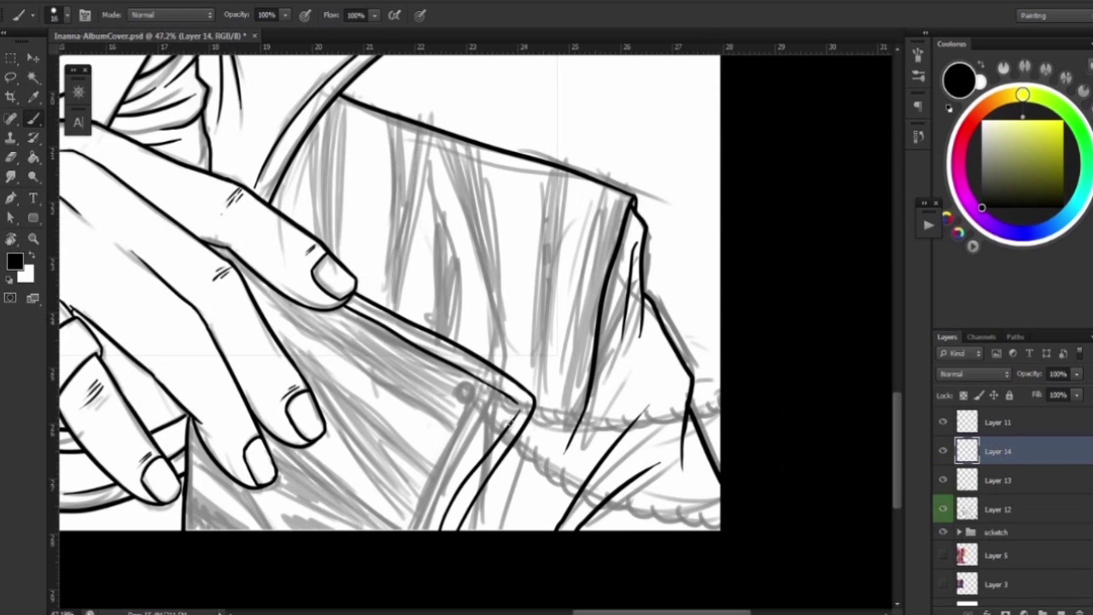
{"action": "left_click", "coordinate": [985, 535]}
{"action": "key", "text": "ctrl+shift+alt+n"}
{"action": "left_click_drag", "start_coordinate": [504, 457], "coordinate": [567, 513]}
{"action": "mouse_move", "coordinate": [520, 440]}
{"action": "left_mouse_down"}
{"action": "mouse_move", "coordinate": [707, 473]}
{"action": "mouse_move", "coordinate": [657, 448]}
{"action": "left_mouse_up"}
{"action": "left_click_drag", "start_coordinate": [688, 369], "coordinate": [683, 444]}
{"action": "left_click_drag", "start_coordinate": [506, 452], "coordinate": [562, 507]}
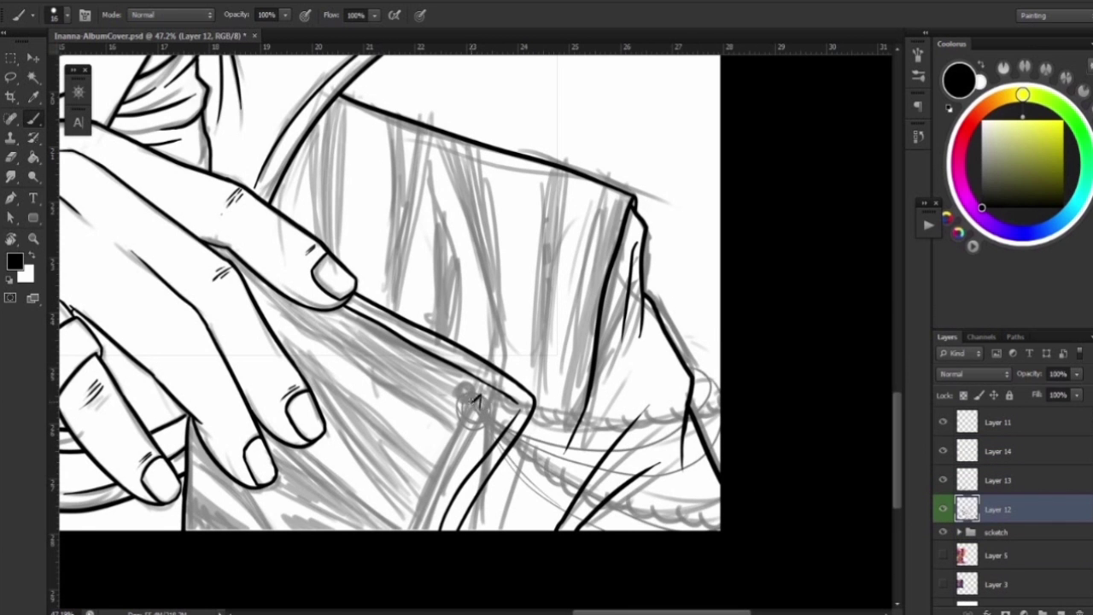
{"action": "left_click_drag", "start_coordinate": [475, 401], "coordinate": [578, 611]}
{"action": "right_click", "coordinate": [589, 256]}
{"action": "key", "text": "Escape"}
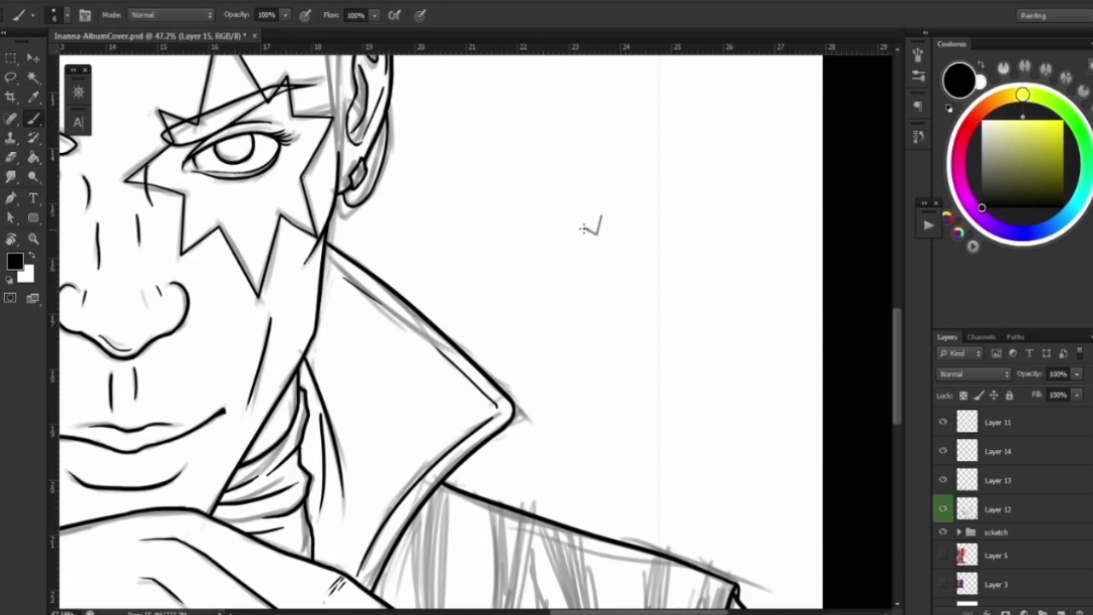
On a new layer, move the star onto the lapel and scale it to about 52%.
{"action": "left_click", "coordinate": [965, 451]}
{"action": "key", "text": "ctrl+shift+alt+n"}
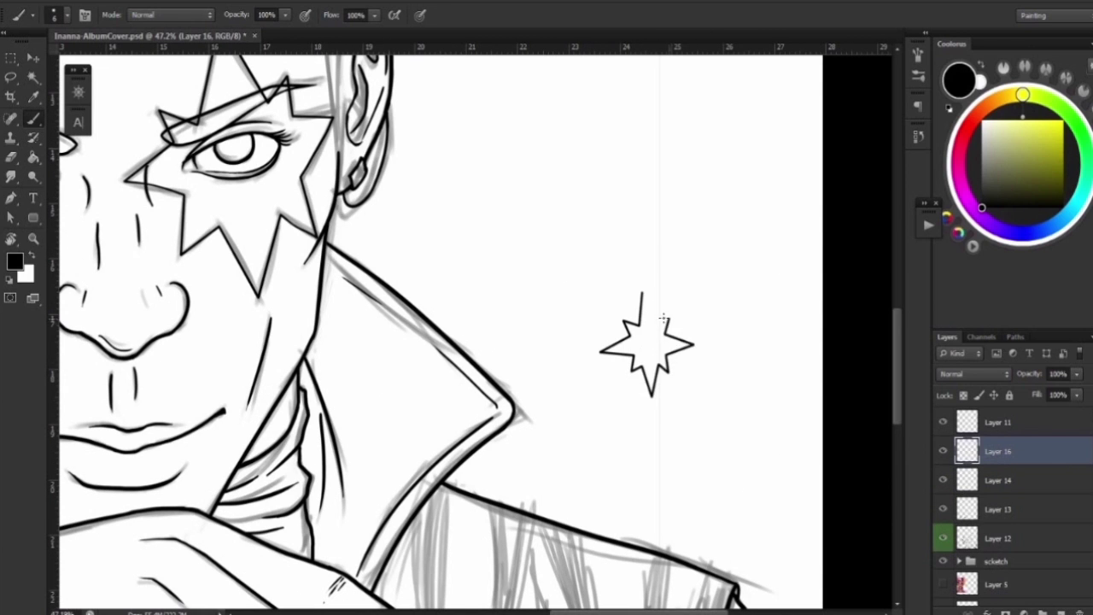
{"action": "key", "text": "v"}
{"action": "left_click_drag", "start_coordinate": [655, 325], "coordinate": [589, 512]}
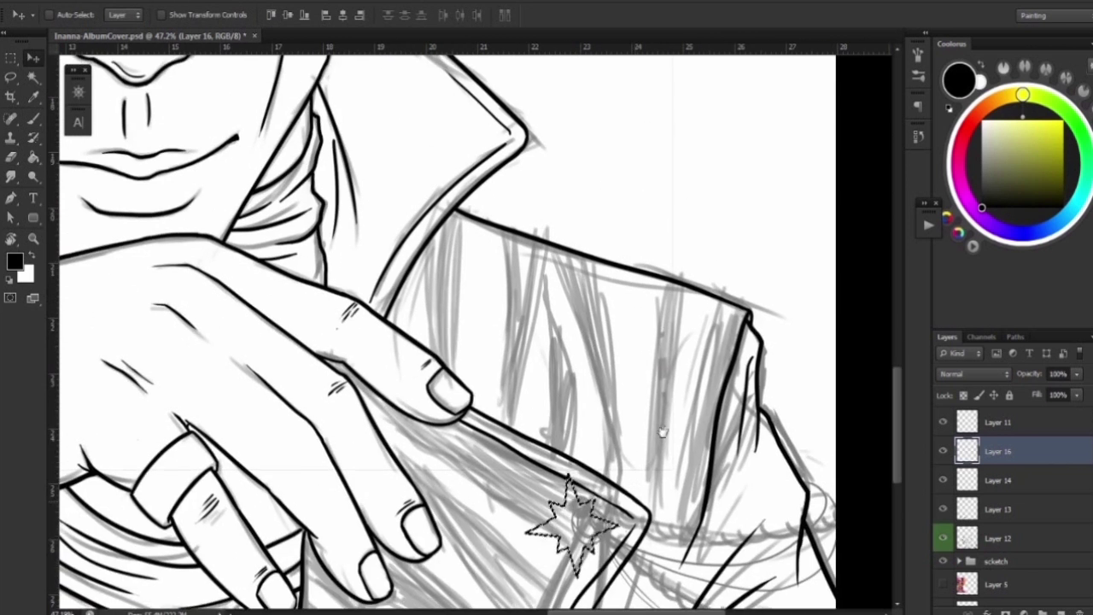
{"action": "key", "text": "ctrl+t"}
{"action": "left_click_drag", "start_coordinate": [685, 329], "coordinate": [656, 348]}
{"action": "left_click_drag", "start_coordinate": [597, 398], "coordinate": [647, 371]}
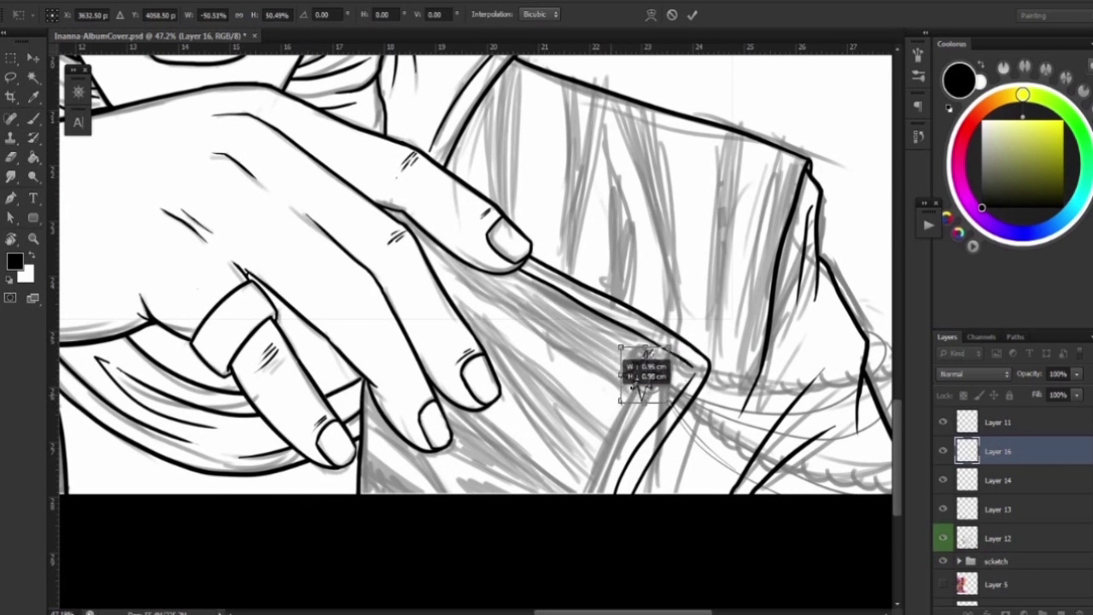
{"action": "key", "text": "Return"}
Add Layer 17 for star details, resize the brush and centre the star in view.
{"action": "scroll", "coordinate": [653, 382], "scroll_direction": "up", "scroll_amount": 5, "text": "alt"}
{"action": "key", "text": "b"}
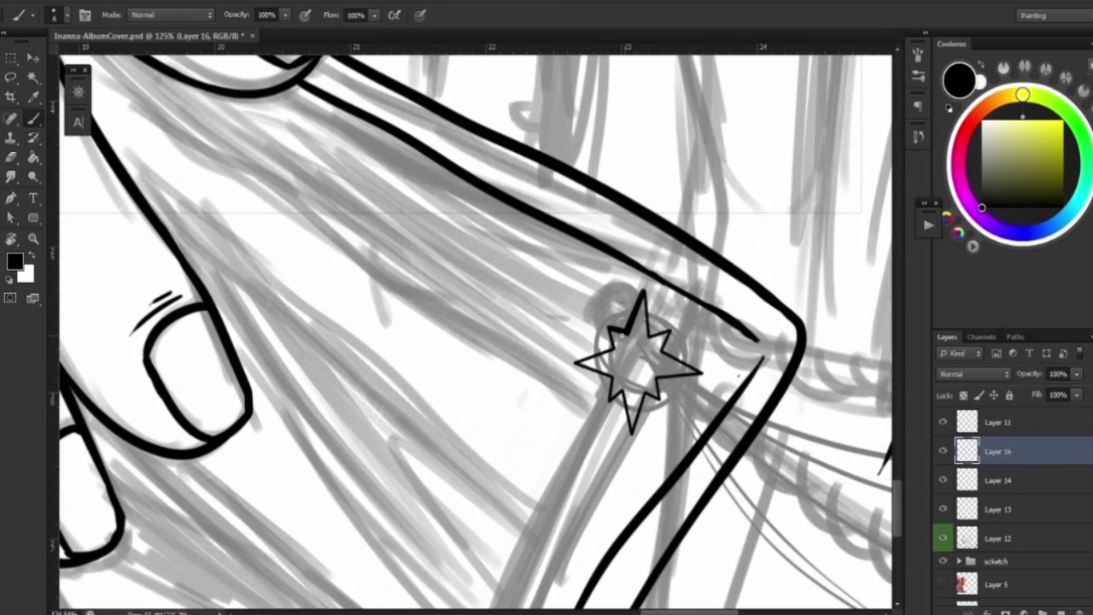
{"action": "right_click", "coordinate": [634, 353]}
{"action": "key", "text": "Escape"}
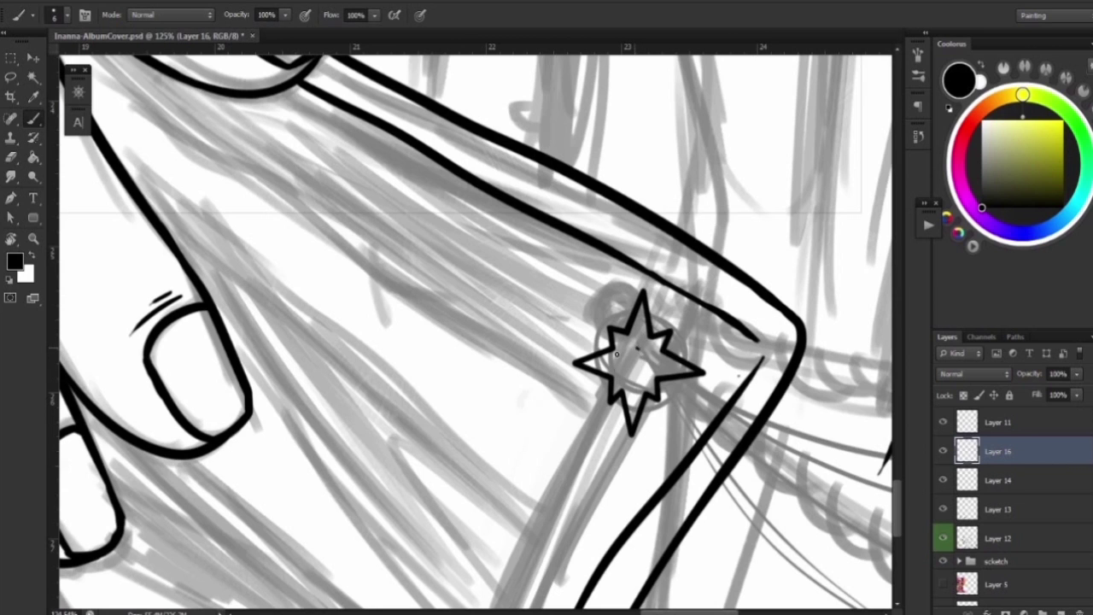
{"action": "key", "text": "ctrl+shift+alt+n"}
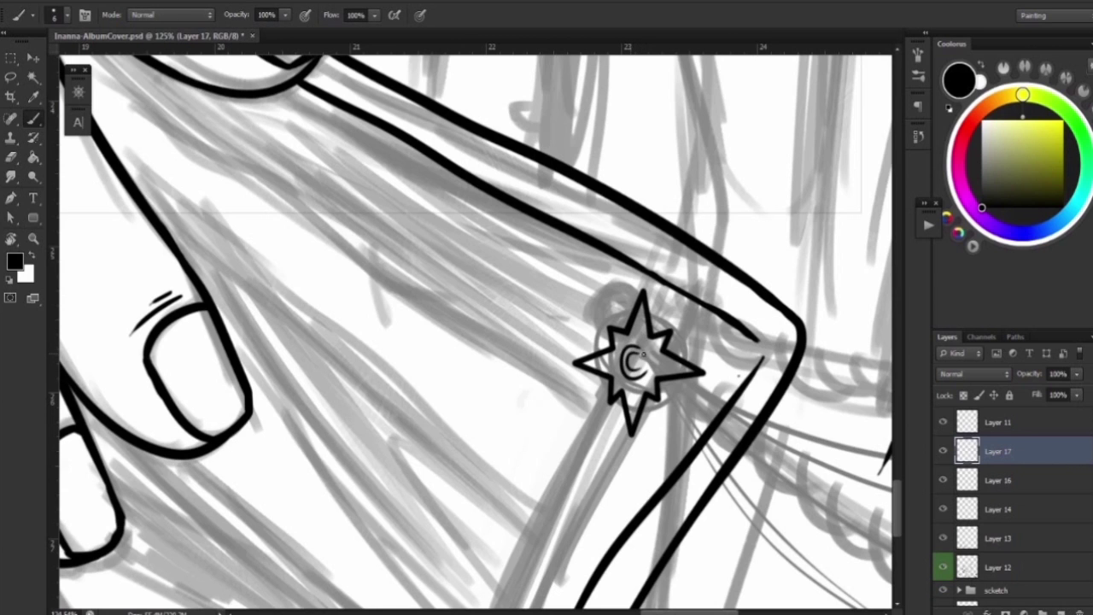
{"action": "left_click", "coordinate": [631, 364], "text": "alt"}
{"action": "left_click_drag", "start_coordinate": [636, 367], "coordinate": [608, 311]}
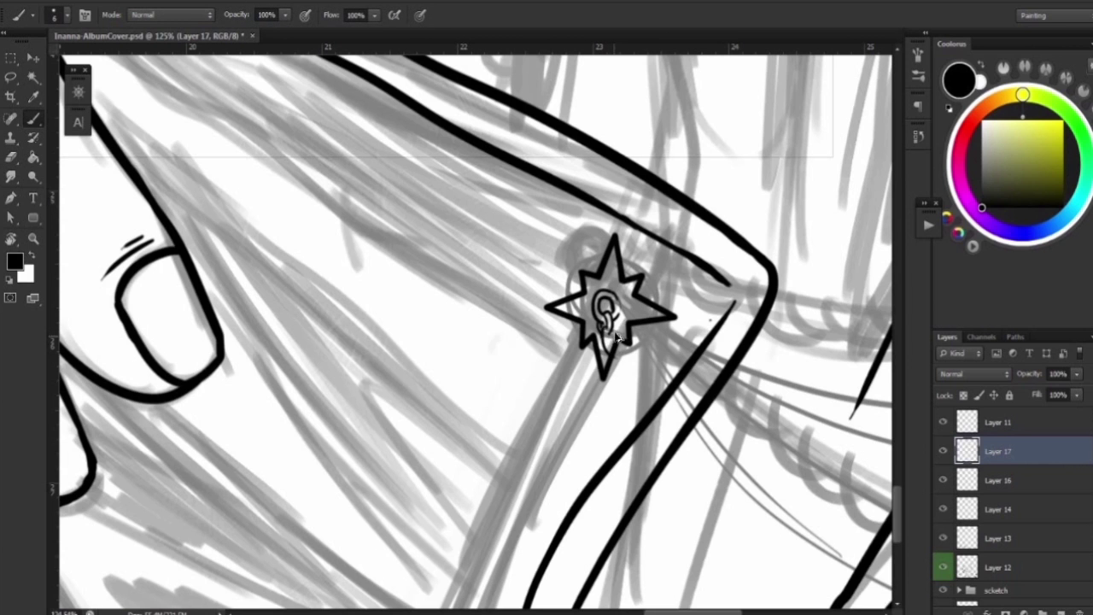
Draw thin curves from the star, undo the stray marks and return to the star detail layer.
{"action": "left_click", "coordinate": [997, 509]}
{"action": "left_click_drag", "start_coordinate": [597, 325], "coordinate": [841, 587]}
{"action": "left_click_drag", "start_coordinate": [603, 304], "coordinate": [452, 251]}
{"action": "key", "text": "alt+period"}
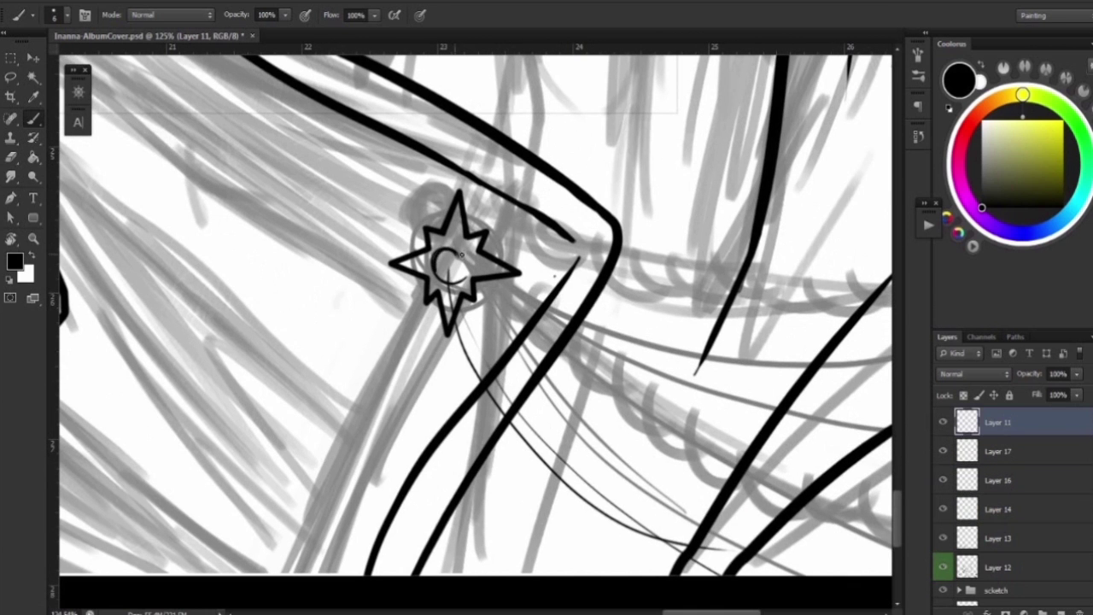
{"action": "key", "text": "ctrl+z"}
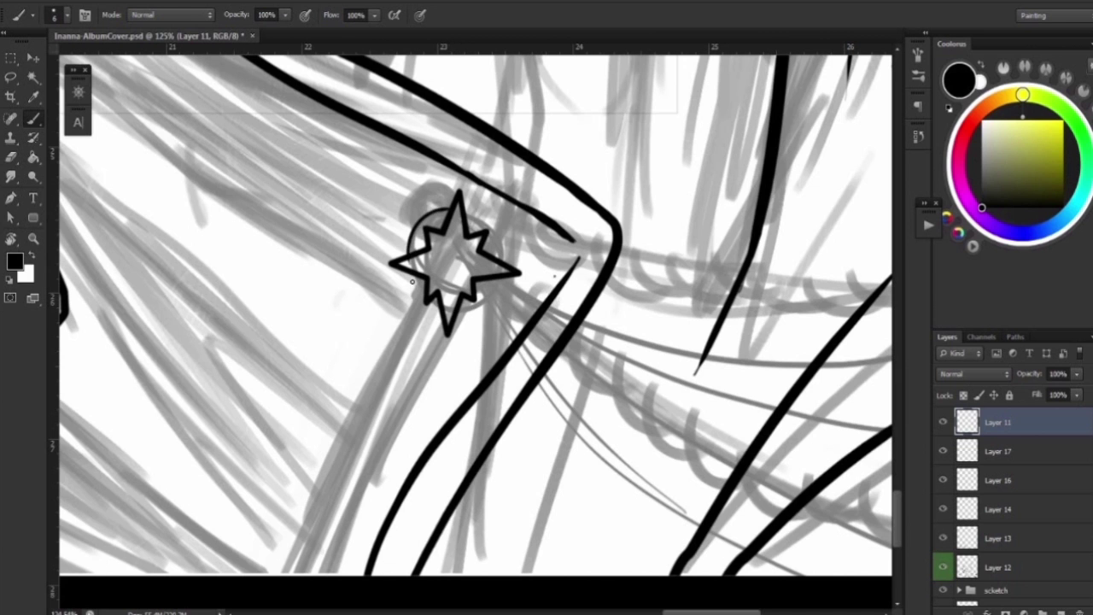
{"action": "key", "text": "alt+bracketleft"}
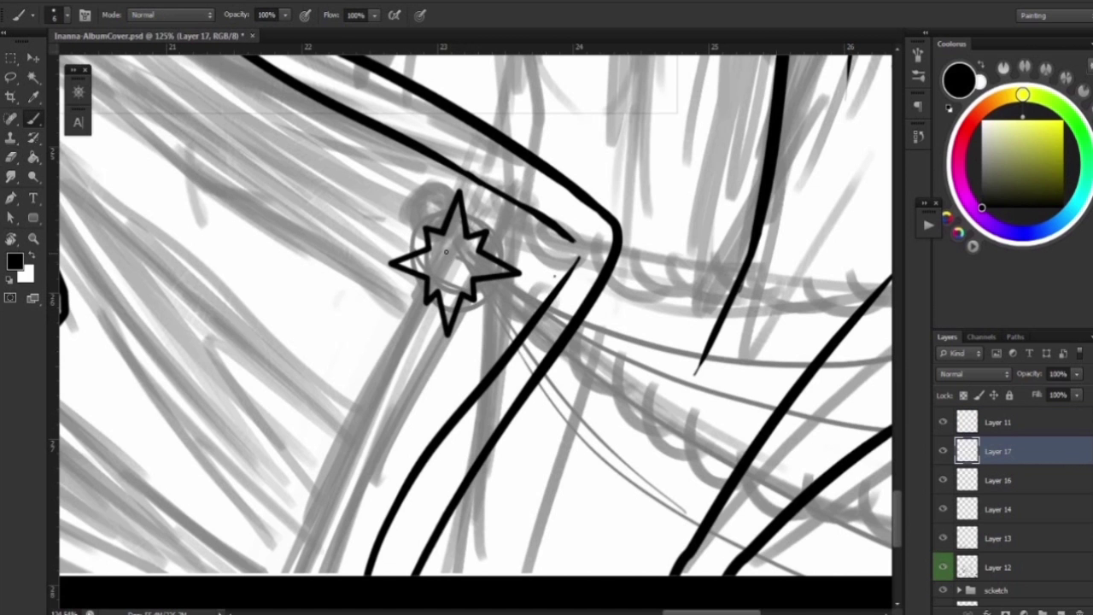
{"action": "left_click_drag", "start_coordinate": [446, 251], "coordinate": [401, 251]}
Draw and redraw the two chain strokes from the star, hiding the sketch layers.
{"action": "key", "text": "m"}
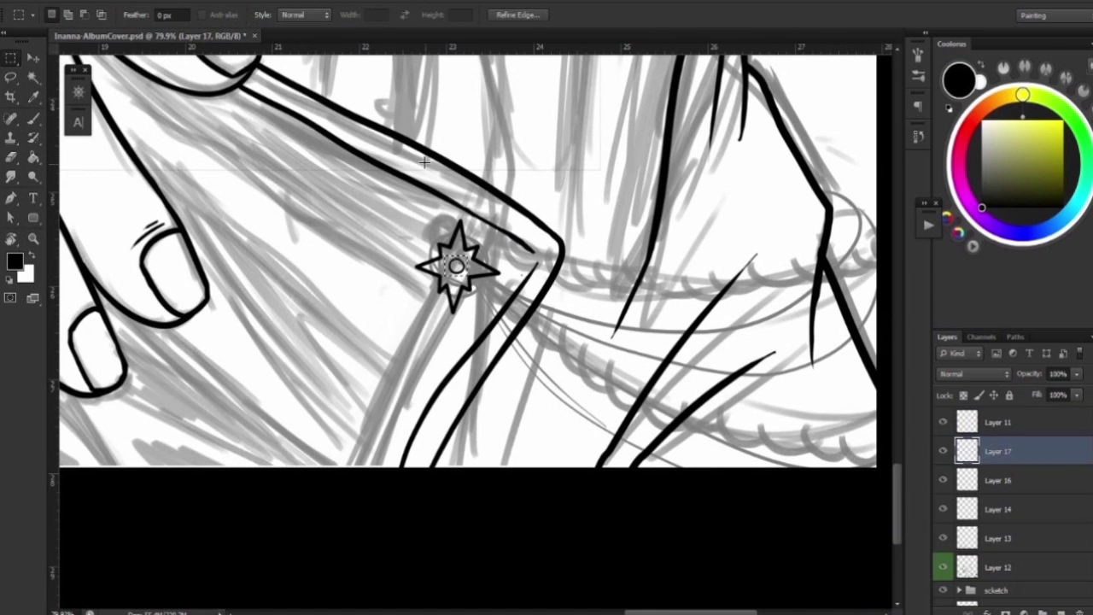
{"action": "key", "text": "b"}
{"action": "left_click_drag", "start_coordinate": [465, 286], "coordinate": [602, 432]}
{"action": "left_click_drag", "start_coordinate": [469, 290], "coordinate": [606, 431]}
{"action": "key", "text": "ctrl+z"}
{"action": "key", "text": "ctrl+z"}
{"action": "left_click_drag", "start_coordinate": [468, 286], "coordinate": [542, 359]}
{"action": "left_click_drag", "start_coordinate": [465, 282], "coordinate": [670, 465]}
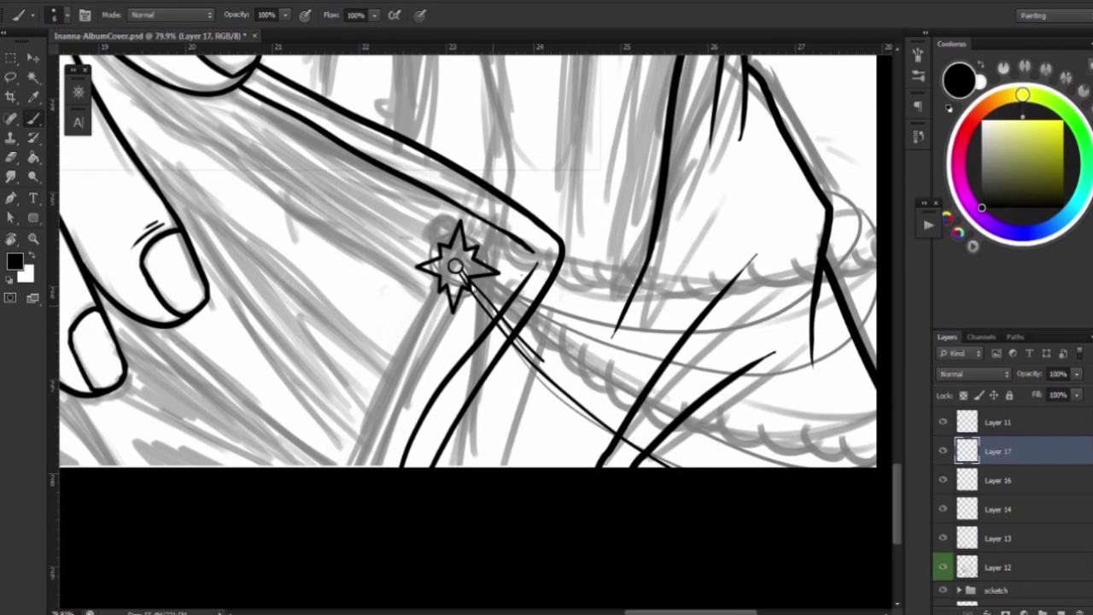
{"action": "left_click_drag", "start_coordinate": [513, 341], "coordinate": [384, 299]}
{"action": "left_click", "coordinate": [943, 590]}
{"action": "left_click_drag", "start_coordinate": [589, 196], "coordinate": [389, 333]}
Lasso the pair of chain strokes and rotate them about -15° with Free Transform.
{"action": "key", "text": "l"}
{"action": "key", "text": "v"}
{"action": "left_click_drag", "start_coordinate": [431, 365], "coordinate": [436, 359]}
{"action": "key", "text": "b"}
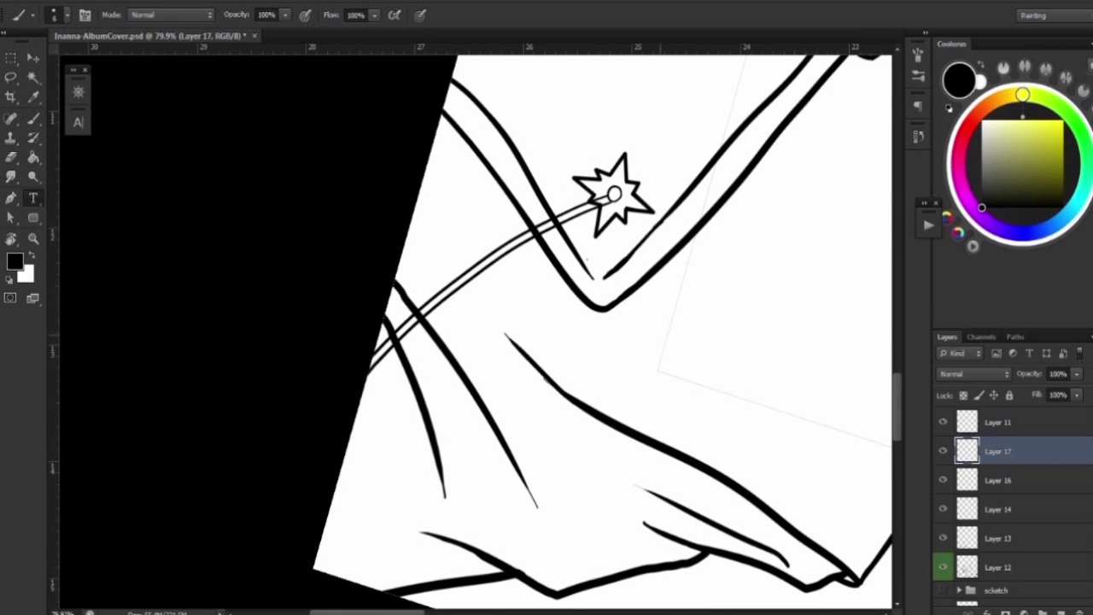
{"action": "key", "text": "l"}
{"action": "left_click_drag", "start_coordinate": [367, 243], "coordinate": [555, 419]}
{"action": "key", "text": "ctrl+t"}
{"action": "left_click_drag", "start_coordinate": [478, 324], "coordinate": [504, 312]}
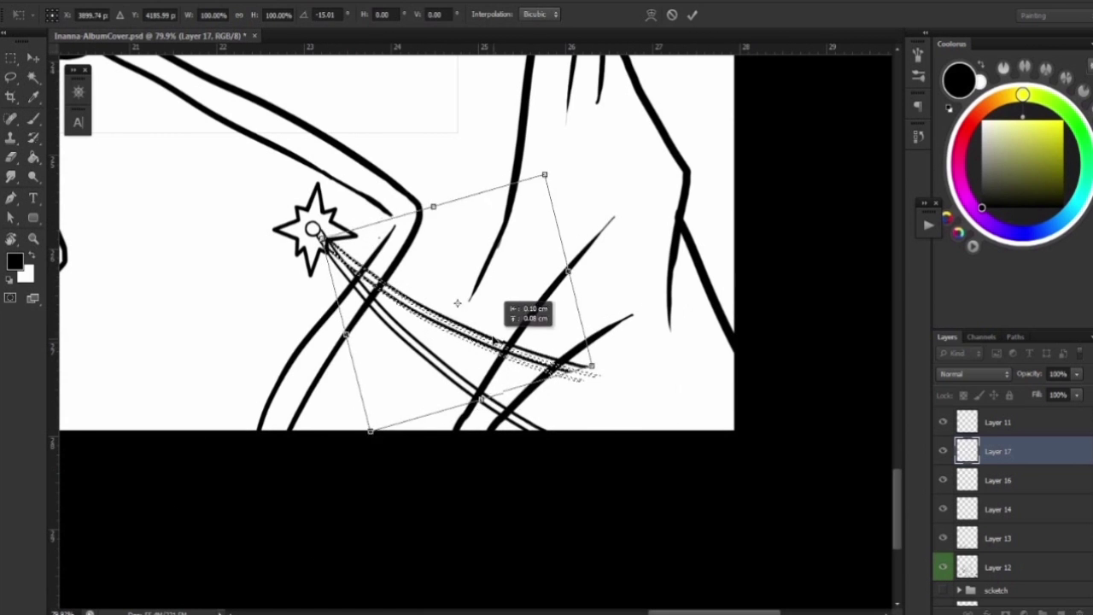
{"action": "key", "text": "Return"}
Remove an accidental text layer and draw a second line parallel to the lower chain stroke.
{"action": "key", "text": "t"}
{"action": "left_click", "coordinate": [354, 383]}
{"action": "key", "text": "v"}
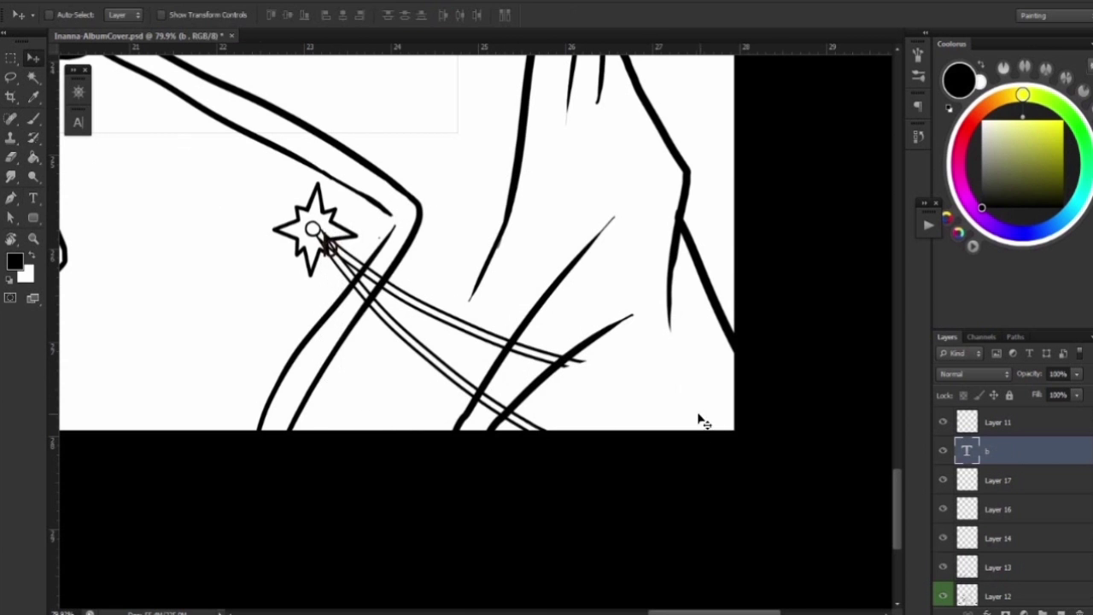
{"action": "key", "text": "ctrl+z"}
{"action": "key", "text": "r"}
{"action": "left_click_drag", "start_coordinate": [698, 420], "coordinate": [525, 378]}
{"action": "key", "text": "b"}
{"action": "left_click_drag", "start_coordinate": [419, 382], "coordinate": [256, 493]}
Erase fold lines crossing the chain and check the star's centre ring up close.
{"action": "key", "text": "e"}
{"action": "key", "text": "r"}
{"action": "key", "text": "Escape"}
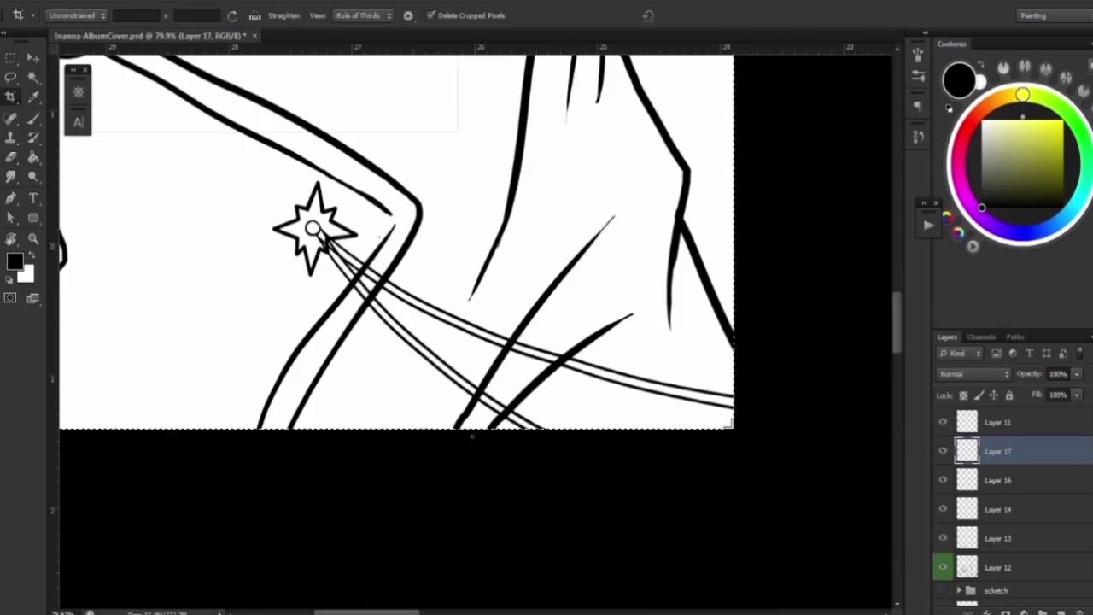
{"action": "left_click_drag", "start_coordinate": [312, 229], "coordinate": [331, 224]}
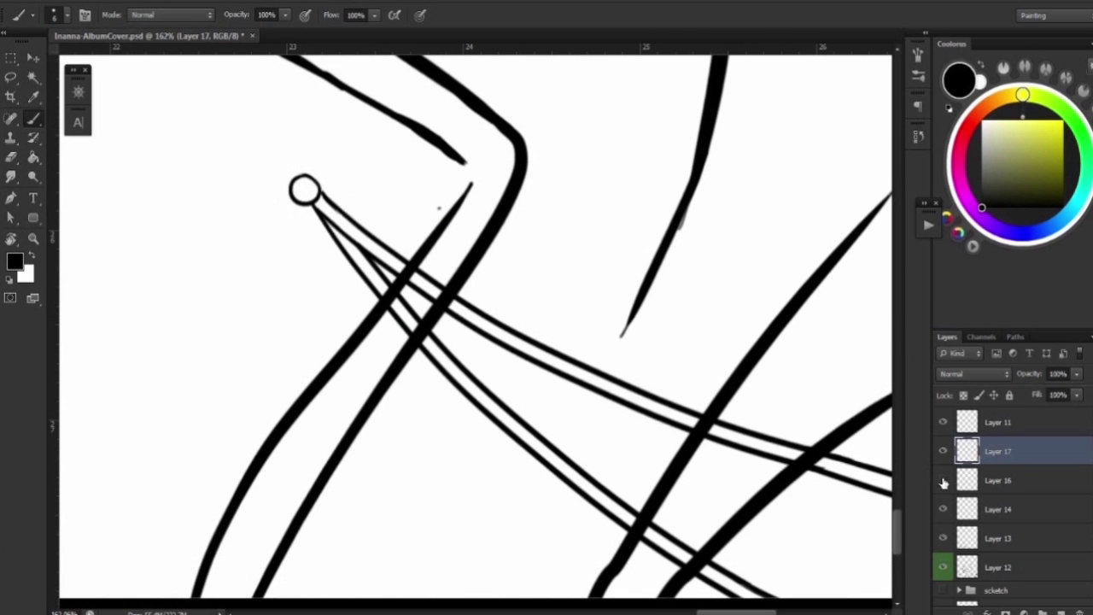
{"action": "key", "text": "alt+bracketleft"}
{"action": "key", "text": "alt+bracketleft"}
{"action": "key", "text": "alt+bracketleft"}
{"action": "key", "text": "alt+bracketleft"}
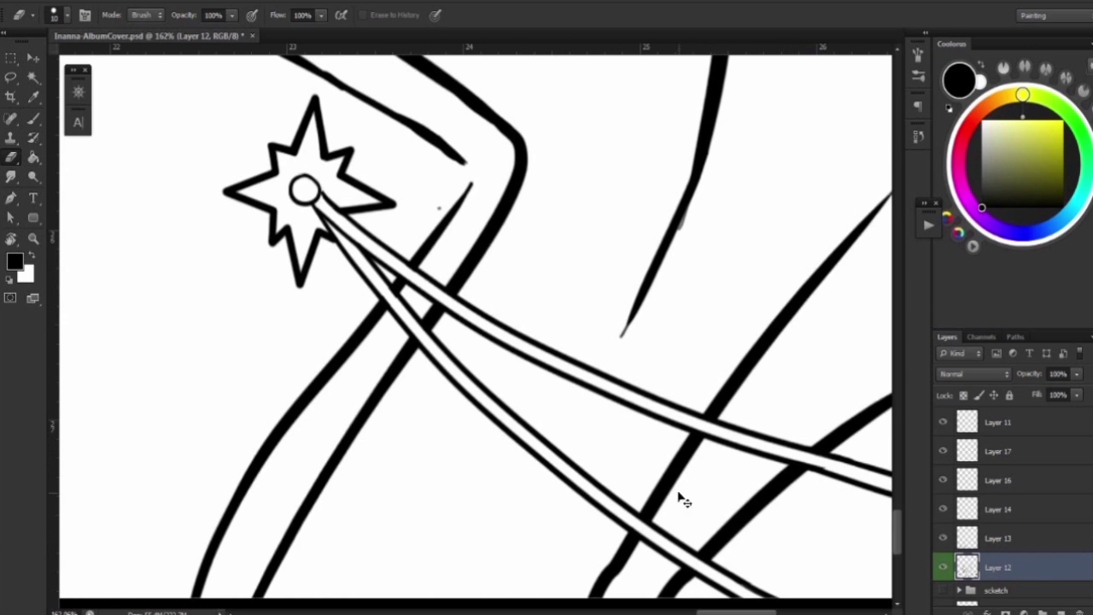
{"action": "key", "text": "ctrl+0"}
{"action": "left_click", "coordinate": [349, 463], "text": "ctrl"}
Fit the portrait in view and hide Layer 11 to check the line art.
{"action": "key", "text": "ctrl+0"}
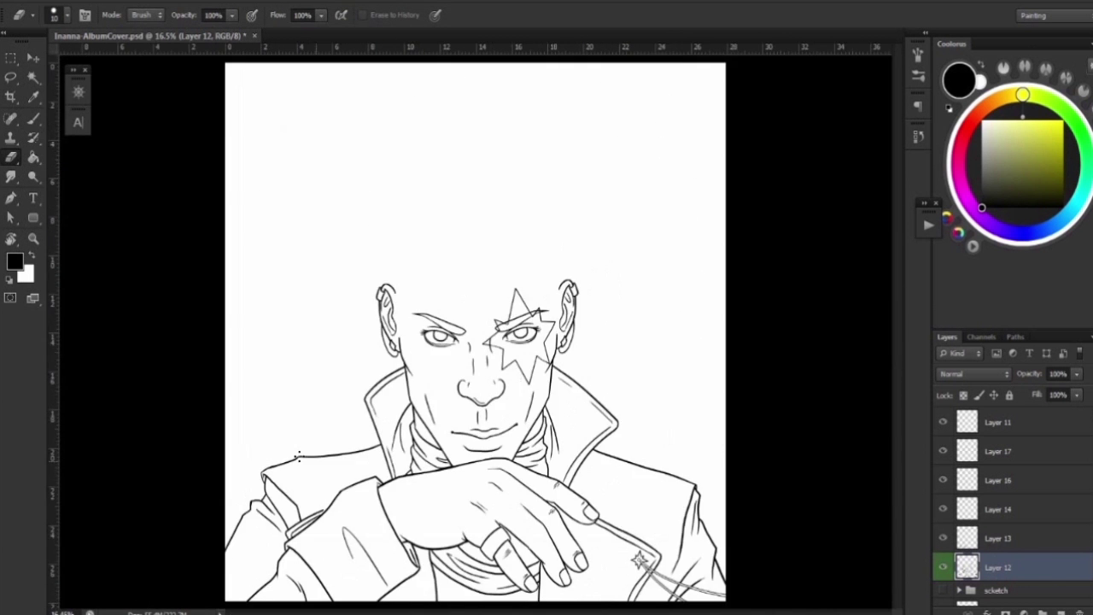
{"action": "left_click", "coordinate": [299, 456], "text": "ctrl"}
{"action": "right_click", "coordinate": [500, 399]}
{"action": "key", "text": "Escape"}
{"action": "key", "text": "b"}
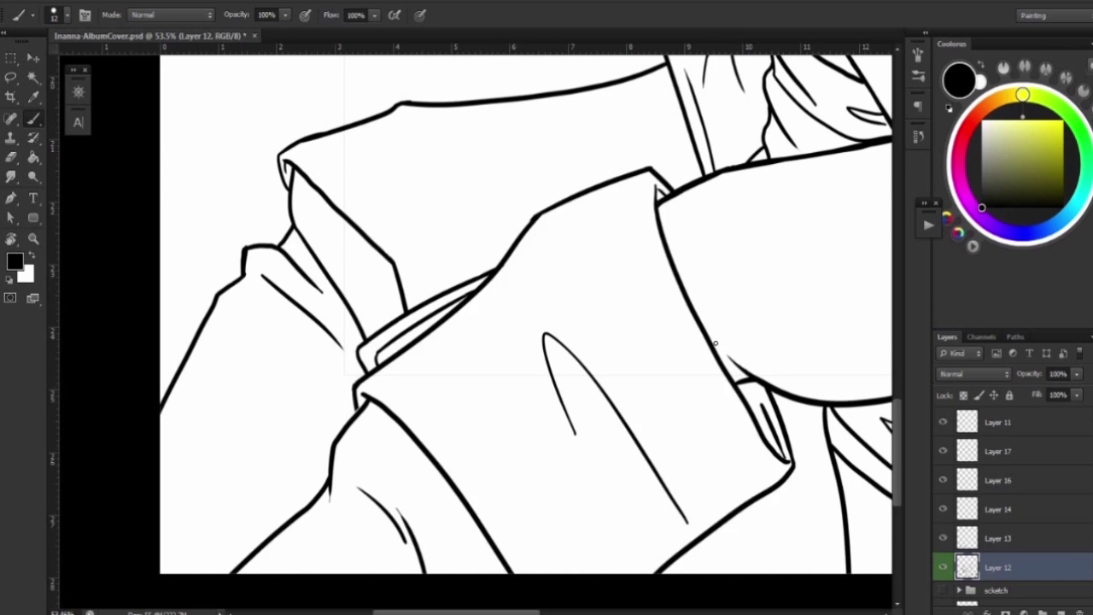
{"action": "key", "text": "e"}
{"action": "key", "text": "ctrl+0"}
{"action": "left_click", "coordinate": [942, 421]}
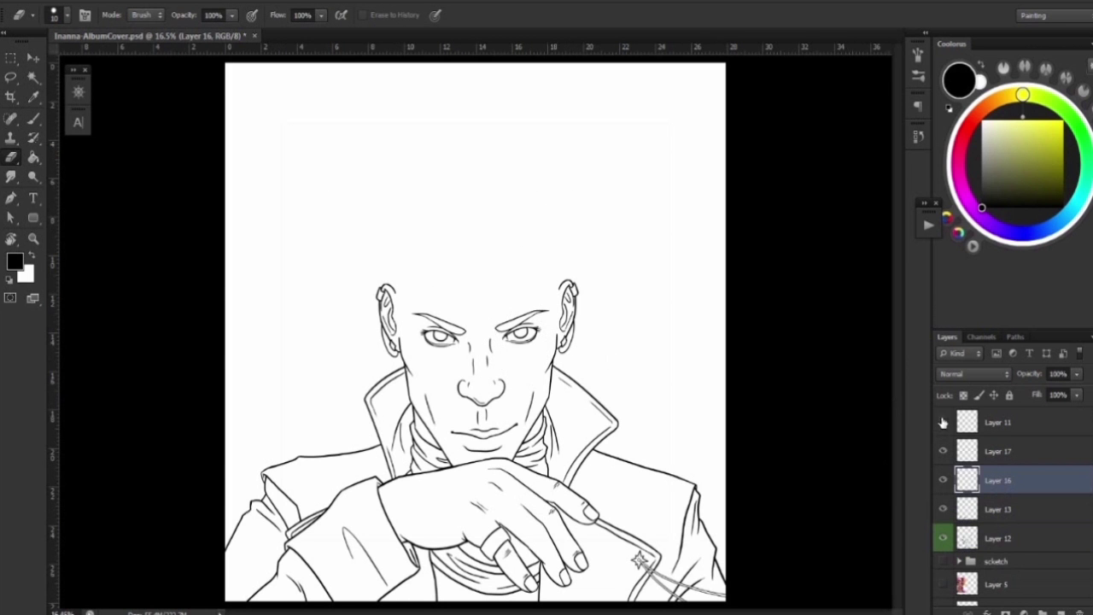
Duplicate Layer 17, flip the copy horizontally and place it on the lower-left sleeve.
{"action": "key", "text": "v"}
{"action": "key", "text": "ctrl+t"}
{"action": "right_click", "coordinate": [401, 225]}
{"action": "mouse_move", "coordinate": [639, 559]}
{"action": "left_mouse_down"}
{"action": "mouse_move", "coordinate": [341, 512]}
{"action": "mouse_move", "coordinate": [300, 539]}
{"action": "left_mouse_up"}
{"action": "left_click", "coordinate": [480, 454]}
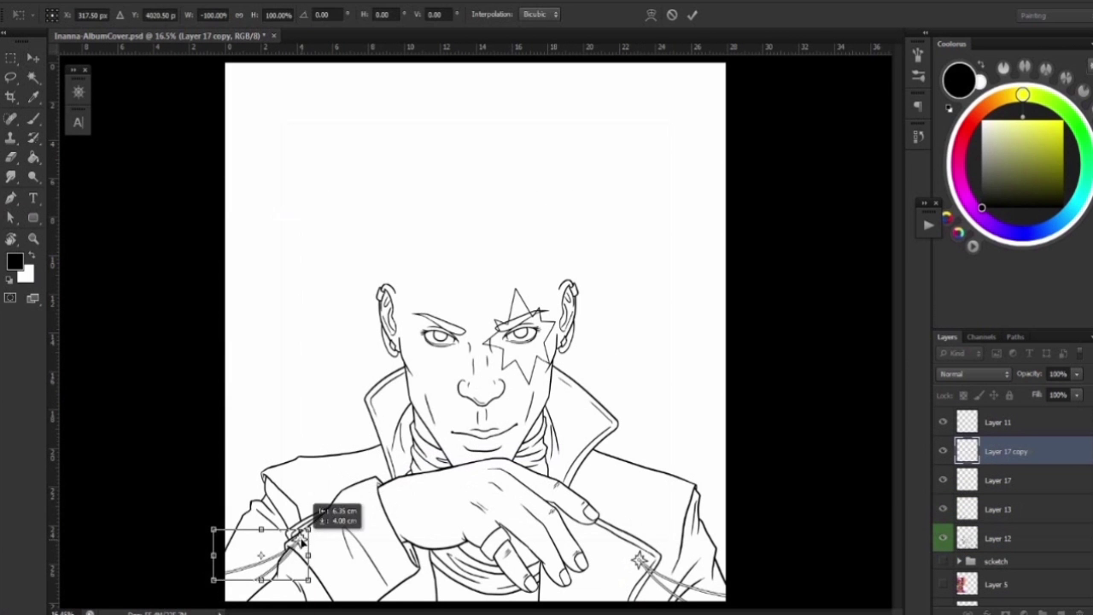
{"action": "key", "text": "Return"}
{"action": "key", "text": "e"}
{"action": "left_click", "coordinate": [307, 563], "text": "ctrl"}
Erase the copied star and brush two long parallel chain lines up the sleeve.
{"action": "left_click_drag", "start_coordinate": [229, 424], "coordinate": [264, 448]}
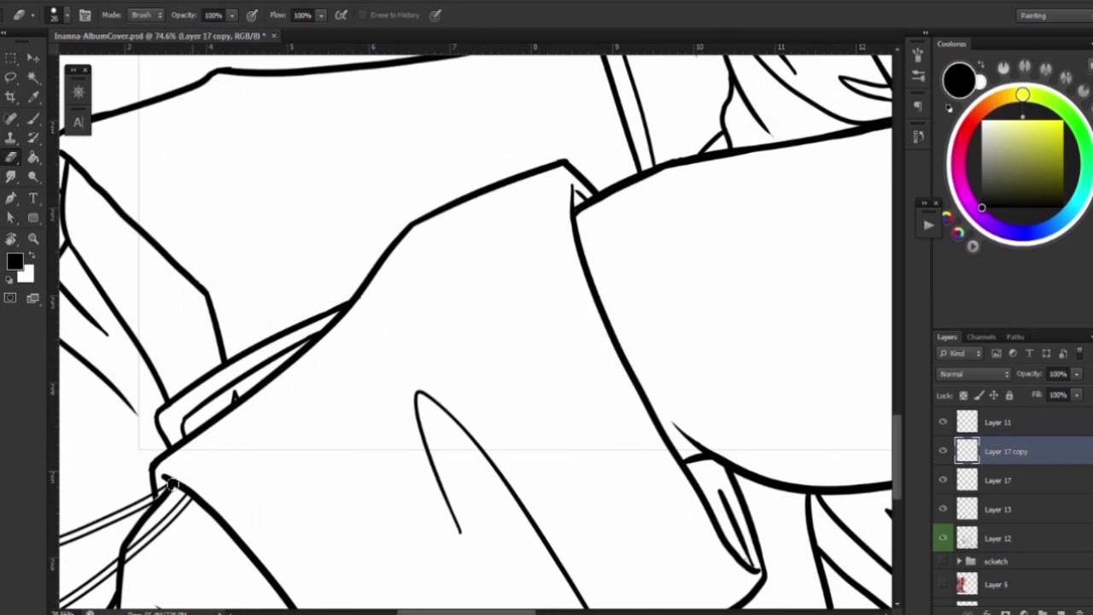
{"action": "key", "text": "b"}
{"action": "right_click", "coordinate": [467, 391]}
{"action": "key", "text": "Return"}
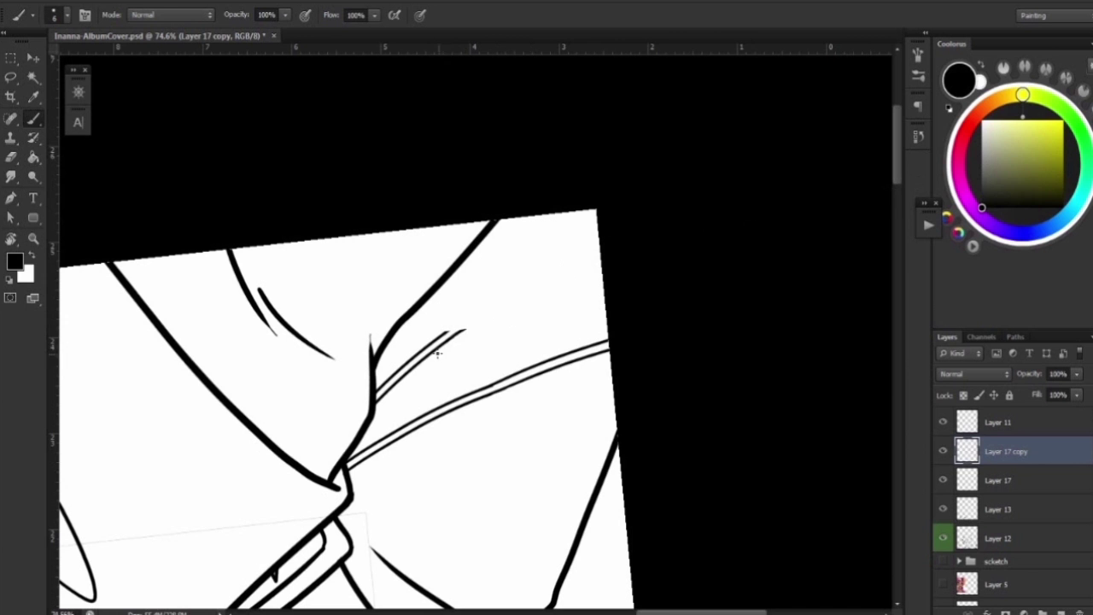
{"action": "left_click_drag", "start_coordinate": [437, 353], "coordinate": [597, 249]}
Zoom in on the forehead and ink a hair line above it.
{"action": "key", "text": "e"}
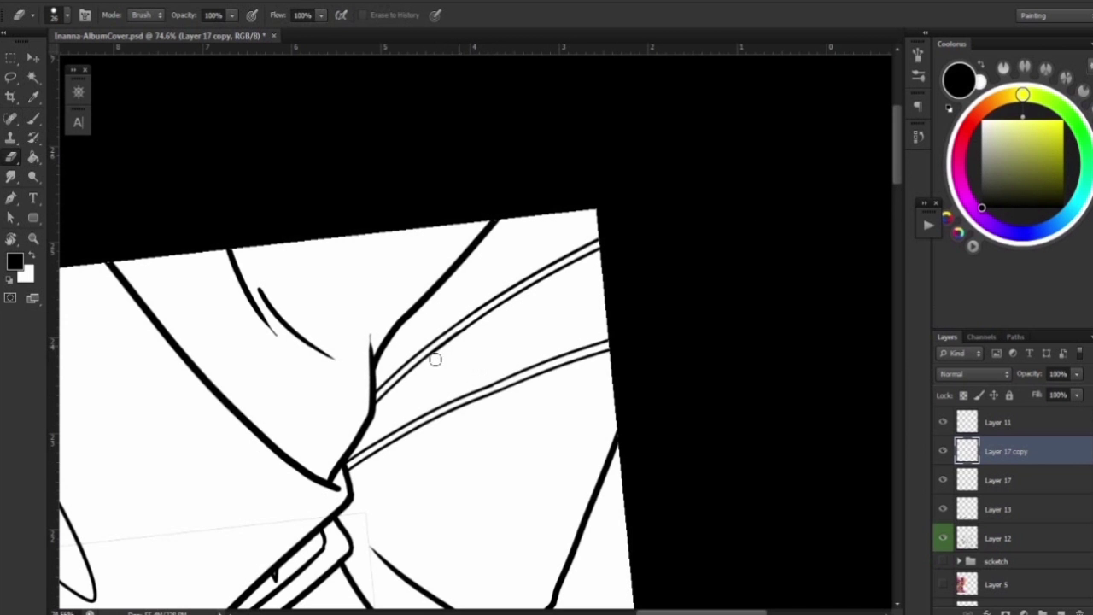
{"action": "key", "text": "ctrl+0"}
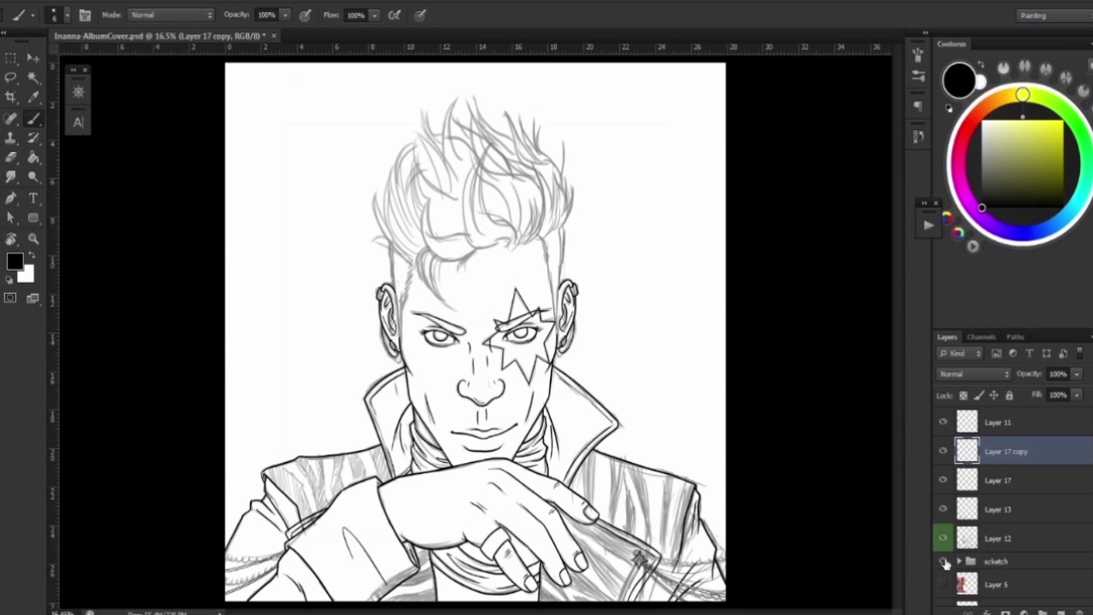
{"action": "key", "text": "z"}
{"action": "left_click", "coordinate": [541, 301]}
{"action": "key", "text": "b"}
{"action": "right_click", "coordinate": [334, 301]}
{"action": "key", "text": "Return"}
{"action": "mouse_move", "coordinate": [478, 186]}
{"action": "left_mouse_down"}
{"action": "mouse_move", "coordinate": [648, 59]}
{"action": "mouse_move", "coordinate": [621, 86]}
{"action": "left_mouse_up"}
Tilt the view and ink curved hair strands above the forehead, redrawing one.
{"action": "key", "text": "e"}
{"action": "key", "text": "r"}
{"action": "mouse_move", "coordinate": [485, 366]}
{"action": "left_mouse_down"}
{"action": "mouse_move", "coordinate": [468, 415]}
{"action": "mouse_move", "coordinate": [478, 401]}
{"action": "left_mouse_up"}
{"action": "key", "text": "b"}
{"action": "left_click_drag", "start_coordinate": [493, 235], "coordinate": [509, 386]}
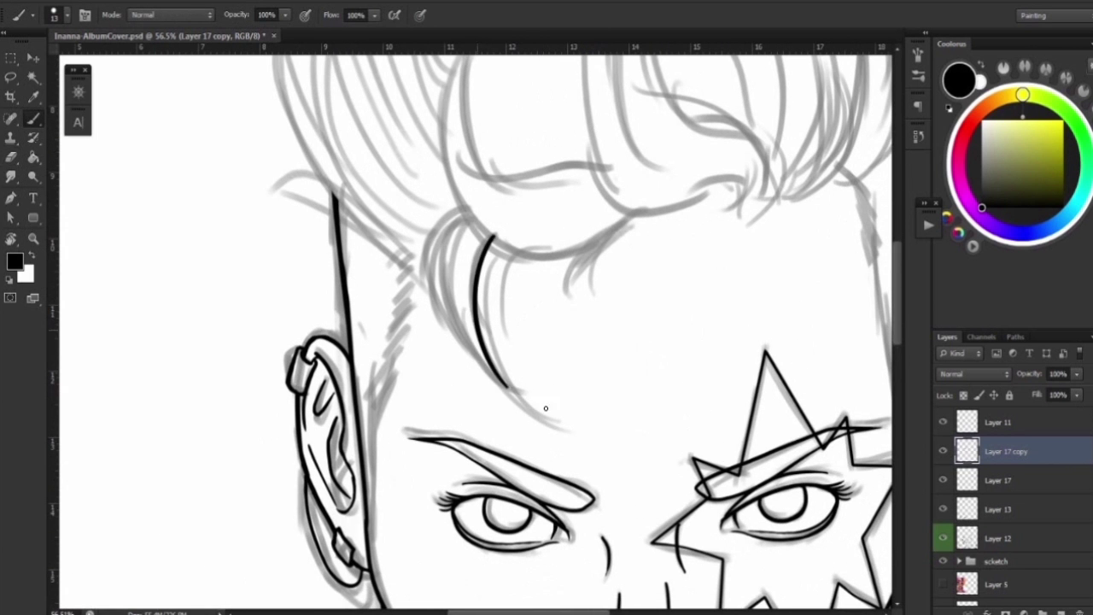
{"action": "key", "text": "r"}
{"action": "mouse_move", "coordinate": [461, 207]}
{"action": "left_mouse_down"}
{"action": "mouse_move", "coordinate": [549, 237]}
{"action": "mouse_move", "coordinate": [465, 402]}
{"action": "left_mouse_up"}
{"action": "key", "text": "b"}
{"action": "left_click_drag", "start_coordinate": [550, 273], "coordinate": [486, 320]}
{"action": "key", "text": "ctrl+z"}
{"action": "left_click_drag", "start_coordinate": [546, 235], "coordinate": [466, 401]}
Try another hair strand above the forehead, undo it, and check the brush size.
{"action": "key", "text": "r"}
{"action": "left_click_drag", "start_coordinate": [512, 325], "coordinate": [461, 214]}
{"action": "key", "text": "b"}
{"action": "key", "text": "e"}
{"action": "key", "text": "b"}
{"action": "left_click_drag", "start_coordinate": [500, 164], "coordinate": [439, 237]}
{"action": "key", "text": "ctrl+z"}
{"action": "right_click", "coordinate": [444, 217]}
{"action": "key", "text": "Escape"}
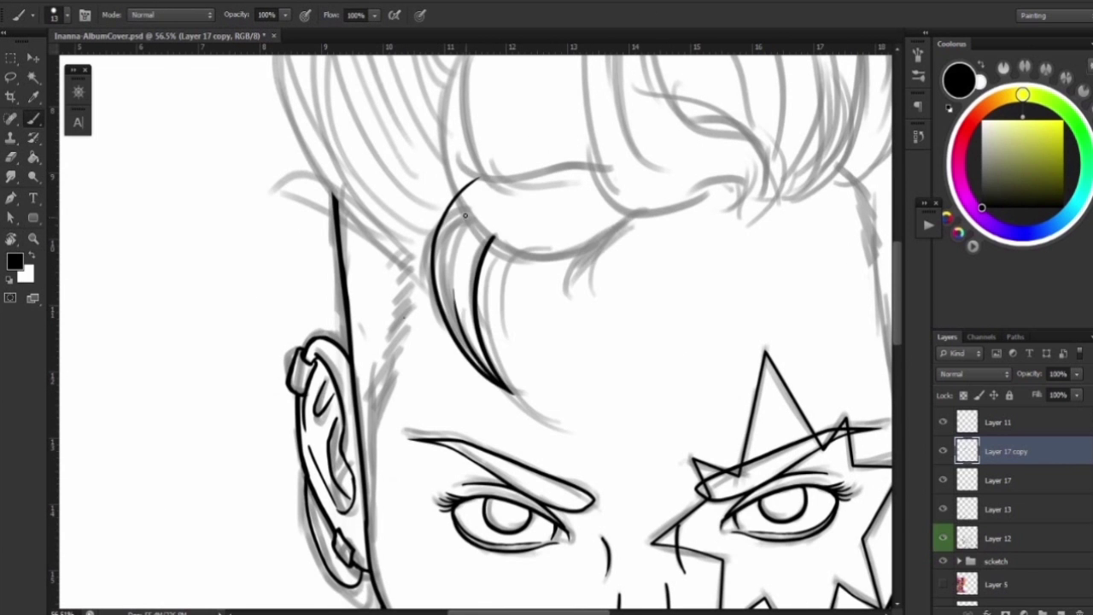
Ink an inner line and inner curve along the crescent hair lock in a rotated view.
{"action": "key", "text": "r"}
{"action": "left_click_drag", "start_coordinate": [495, 139], "coordinate": [475, 536]}
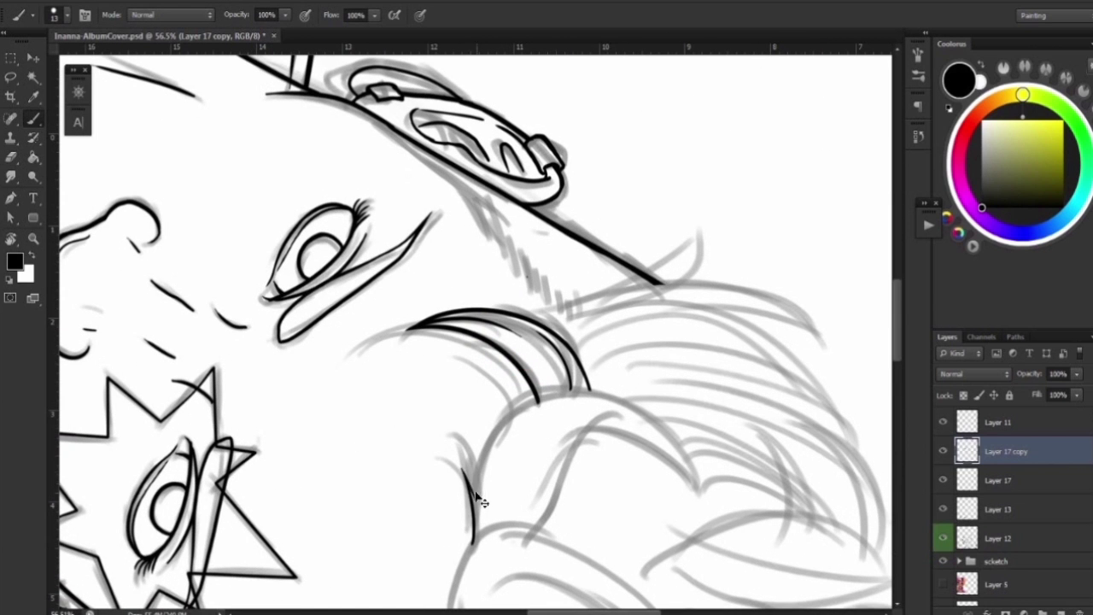
{"action": "mouse_move", "coordinate": [471, 483]}
{"action": "left_mouse_down"}
{"action": "mouse_move", "coordinate": [541, 444]}
{"action": "mouse_move", "coordinate": [570, 316]}
{"action": "left_mouse_up"}
{"action": "key", "text": "ctrl+z"}
{"action": "key", "text": "r"}
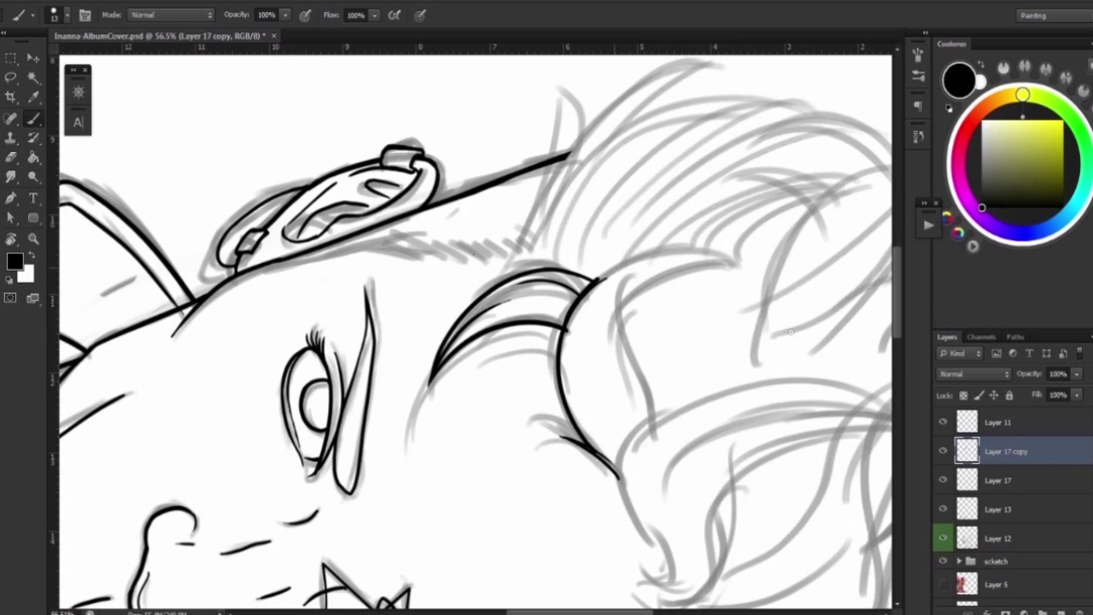
{"action": "key", "text": "r"}
{"action": "left_click_drag", "start_coordinate": [791, 331], "coordinate": [763, 146]}
{"action": "left_click_drag", "start_coordinate": [641, 116], "coordinate": [587, 255]}
{"action": "mouse_move", "coordinate": [586, 209]}
{"action": "left_mouse_down"}
{"action": "mouse_move", "coordinate": [710, 345]}
{"action": "mouse_move", "coordinate": [613, 310]}
{"action": "mouse_move", "coordinate": [642, 296]}
{"action": "left_mouse_up"}
Erase an unwanted strand and ink a thinner inner line and short stroke on the crescent lock.
{"action": "key", "text": "r"}
{"action": "key", "text": "e"}
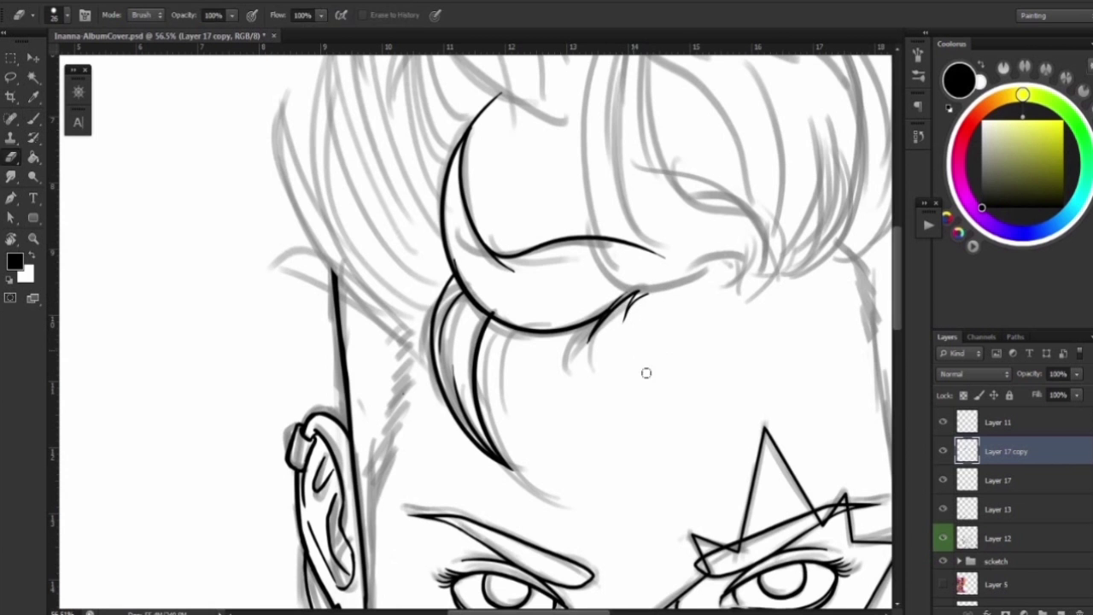
{"action": "key", "text": "b"}
{"action": "left_click_drag", "start_coordinate": [646, 372], "coordinate": [418, 479]}
{"action": "mouse_move", "coordinate": [565, 382]}
{"action": "left_mouse_down"}
{"action": "mouse_move", "coordinate": [589, 194]}
{"action": "mouse_move", "coordinate": [606, 257]}
{"action": "mouse_move", "coordinate": [568, 380]}
{"action": "left_mouse_up"}
{"action": "key", "text": "ctrl+z"}
{"action": "key", "text": "e"}
{"action": "left_click_drag", "start_coordinate": [255, 200], "coordinate": [351, 218]}
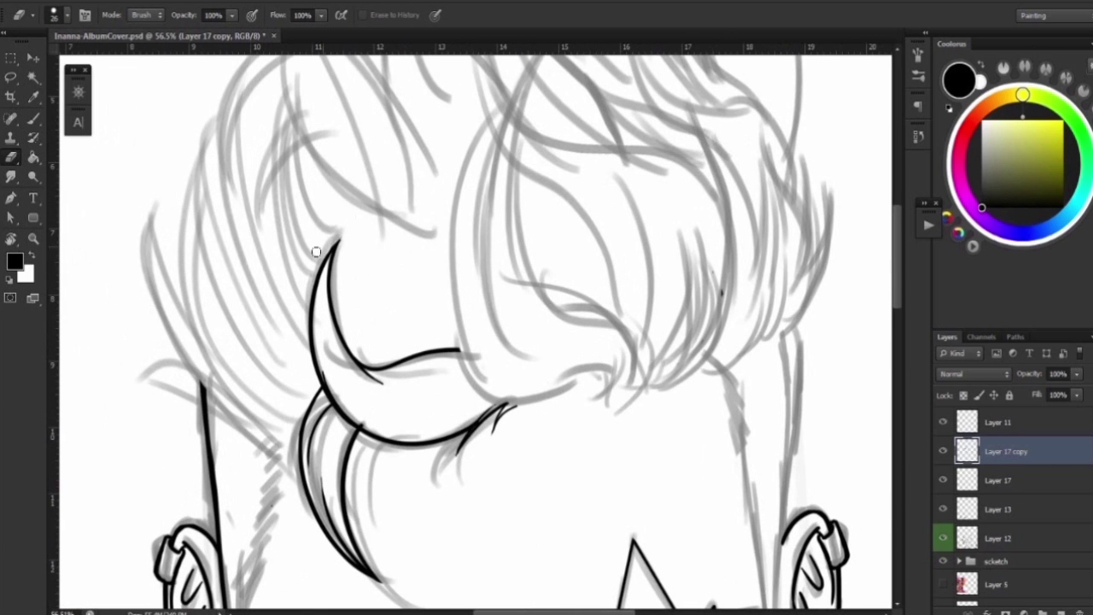
{"action": "key", "text": "b"}
{"action": "mouse_move", "coordinate": [492, 409]}
{"action": "left_mouse_down"}
{"action": "mouse_move", "coordinate": [324, 256]}
{"action": "mouse_move", "coordinate": [354, 367]}
{"action": "left_mouse_up"}
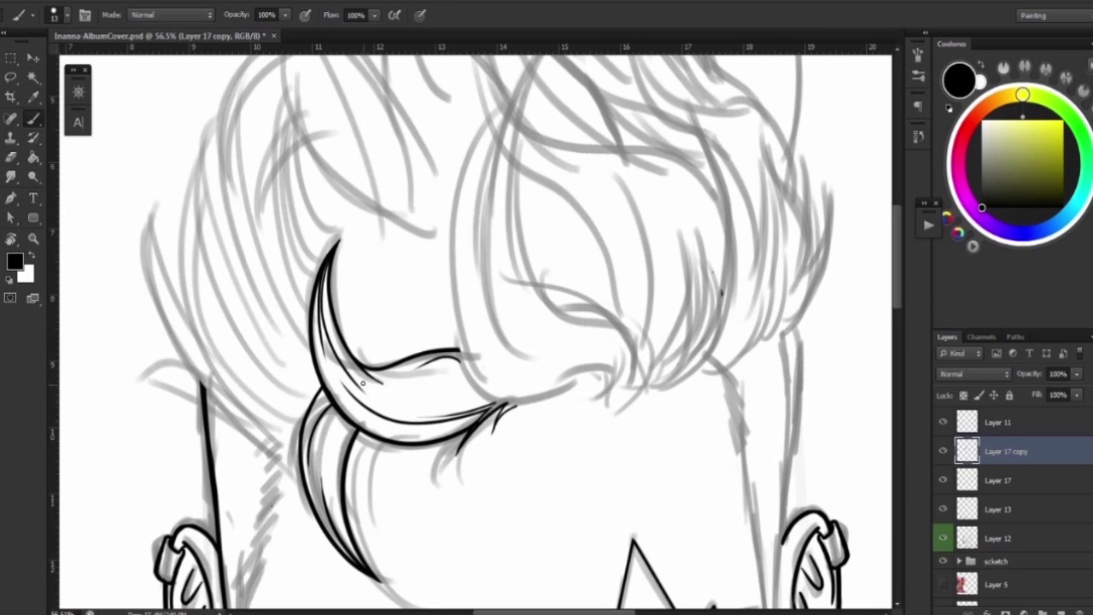
{"action": "left_click_drag", "start_coordinate": [346, 421], "coordinate": [342, 543]}
Ink strands along the hair's right edge, trim one, and draw the neck line toward the earring.
{"action": "left_click_drag", "start_coordinate": [598, 359], "coordinate": [291, 324]}
{"action": "left_click_drag", "start_coordinate": [483, 312], "coordinate": [510, 168]}
{"action": "mouse_move", "coordinate": [487, 280]}
{"action": "left_mouse_down"}
{"action": "mouse_move", "coordinate": [512, 177]}
{"action": "mouse_move", "coordinate": [497, 118]}
{"action": "left_mouse_up"}
{"action": "key", "text": "ctrl+z"}
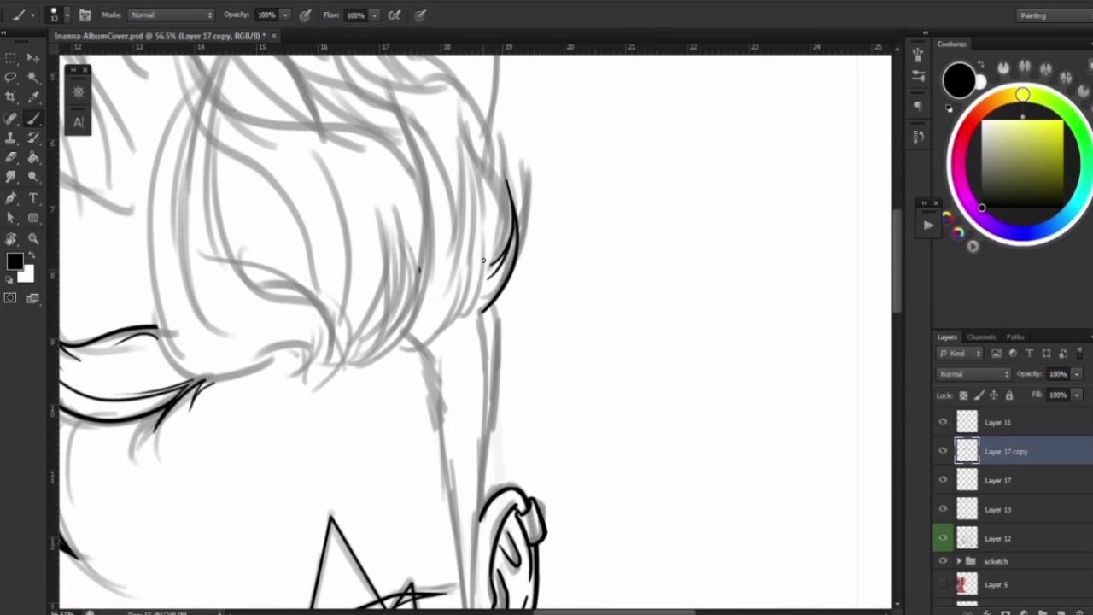
{"action": "key", "text": "e"}
{"action": "left_click_drag", "start_coordinate": [512, 190], "coordinate": [505, 217]}
{"action": "key", "text": "b"}
{"action": "left_click_drag", "start_coordinate": [445, 329], "coordinate": [689, 184]}
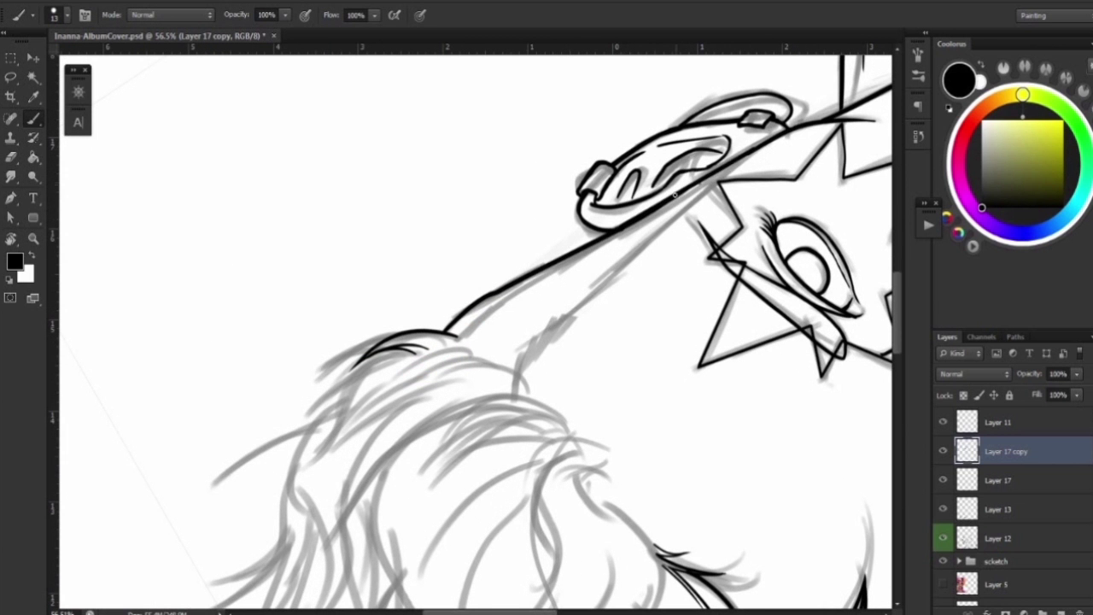
Add several long strands along the hair's right side.
{"action": "left_click_drag", "start_coordinate": [459, 343], "coordinate": [546, 247]}
{"action": "left_click_drag", "start_coordinate": [524, 312], "coordinate": [555, 243]}
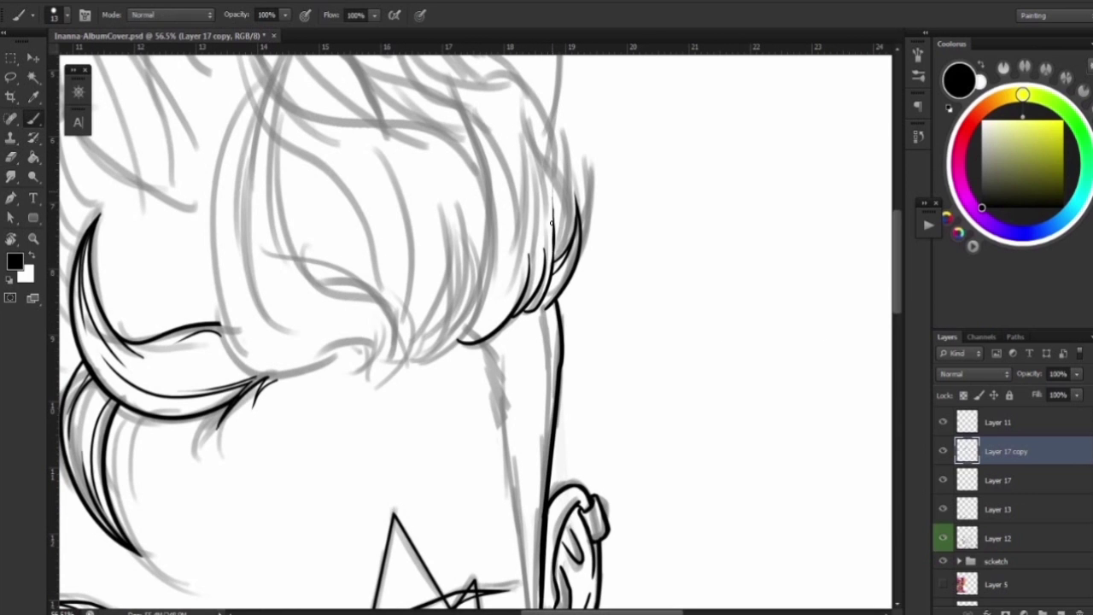
{"action": "left_click_drag", "start_coordinate": [519, 243], "coordinate": [514, 106]}
{"action": "left_click_drag", "start_coordinate": [542, 295], "coordinate": [536, 178]}
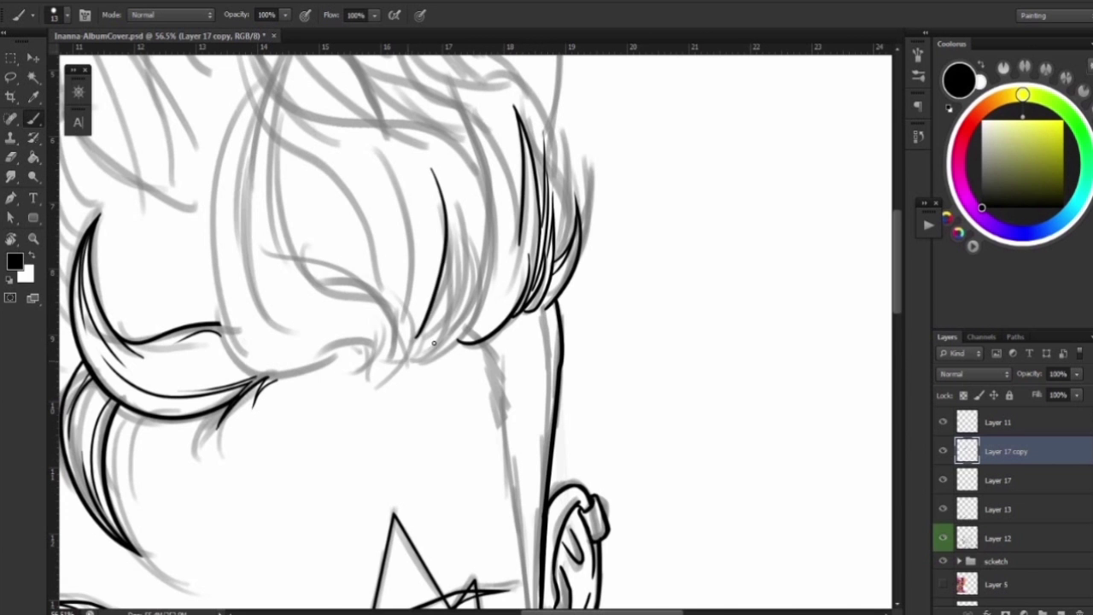
With the view upside down, ink and trim several strands in the hair clump.
{"action": "key", "text": "r"}
{"action": "left_click_drag", "start_coordinate": [538, 321], "coordinate": [482, 487]}
{"action": "key", "text": "e"}
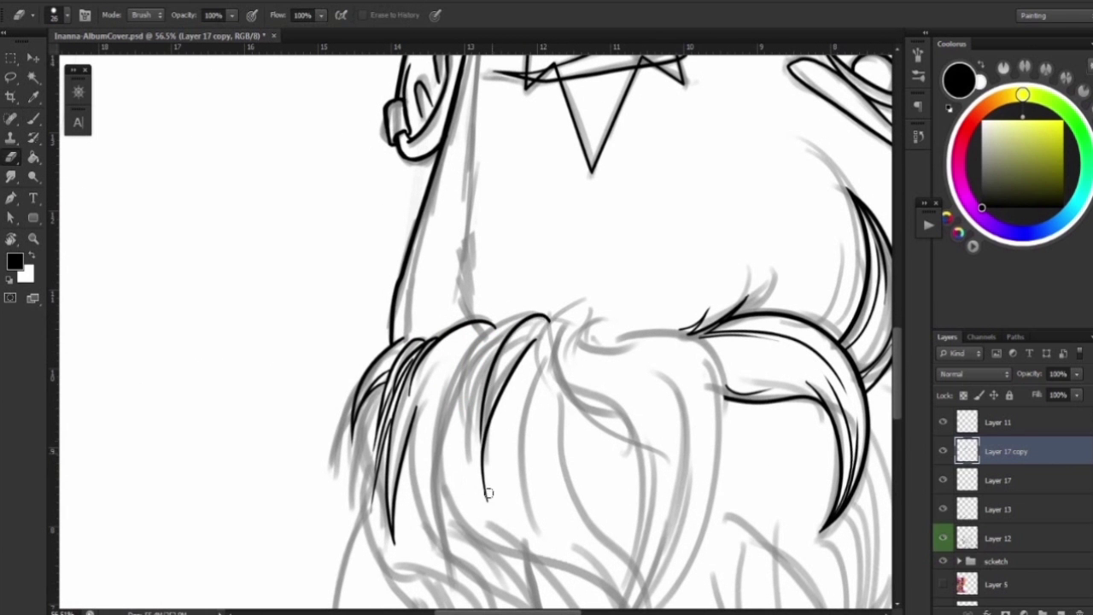
{"action": "left_click_drag", "start_coordinate": [495, 435], "coordinate": [480, 490]}
{"action": "key", "text": "b"}
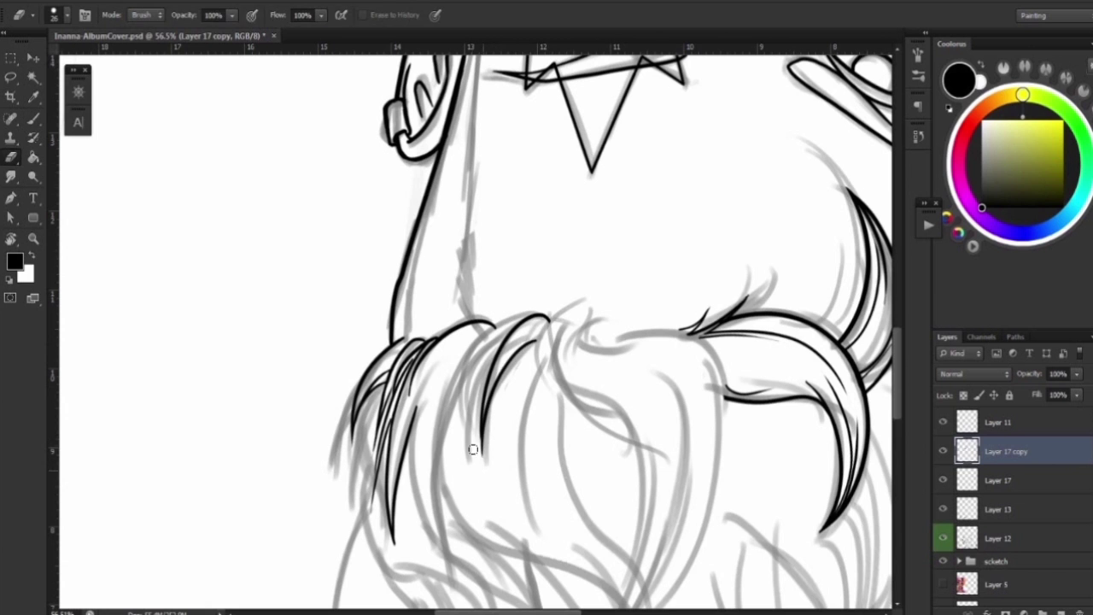
{"action": "left_click_drag", "start_coordinate": [516, 317], "coordinate": [444, 405]}
{"action": "key", "text": "ctrl+z"}
{"action": "mouse_move", "coordinate": [503, 338]}
{"action": "left_mouse_down"}
{"action": "mouse_move", "coordinate": [466, 499]}
{"action": "mouse_move", "coordinate": [461, 461]}
{"action": "left_mouse_up"}
{"action": "left_click_drag", "start_coordinate": [478, 357], "coordinate": [435, 474]}
{"action": "key", "text": "r"}
{"action": "key", "text": "Escape"}
Ink a tall strand at the hair top, inner spiky strands, and a short curved strand on the quiff.
{"action": "left_click_drag", "start_coordinate": [442, 204], "coordinate": [454, 451]}
{"action": "left_click_drag", "start_coordinate": [456, 232], "coordinate": [491, 358]}
{"action": "left_click_drag", "start_coordinate": [507, 236], "coordinate": [519, 355]}
{"action": "left_click_drag", "start_coordinate": [458, 386], "coordinate": [398, 464]}
{"action": "left_click_drag", "start_coordinate": [444, 317], "coordinate": [675, 292]}
{"action": "mouse_move", "coordinate": [598, 427]}
{"action": "left_mouse_down"}
{"action": "mouse_move", "coordinate": [538, 457]}
{"action": "mouse_move", "coordinate": [599, 456]}
{"action": "mouse_move", "coordinate": [598, 468]}
{"action": "left_mouse_up"}
{"action": "key", "text": "ctrl+z"}
{"action": "left_click_drag", "start_coordinate": [525, 363], "coordinate": [623, 440]}
{"action": "key", "text": "ctrl+z"}
{"action": "mouse_move", "coordinate": [616, 364]}
{"action": "left_mouse_down"}
{"action": "mouse_move", "coordinate": [627, 440]}
{"action": "mouse_move", "coordinate": [568, 110]}
{"action": "mouse_move", "coordinate": [478, 352]}
{"action": "left_mouse_up"}
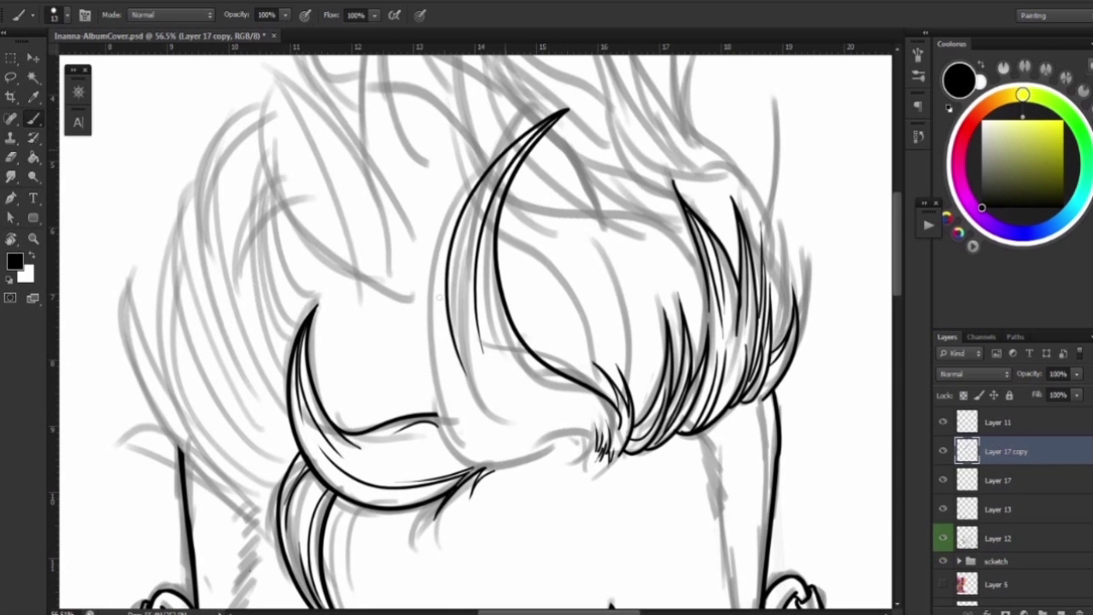
In a rotated view, add more hair strands and a stroke at the crescent's top.
{"action": "key", "text": "r"}
{"action": "left_click_drag", "start_coordinate": [479, 178], "coordinate": [546, 282]}
{"action": "left_click_drag", "start_coordinate": [461, 243], "coordinate": [359, 392]}
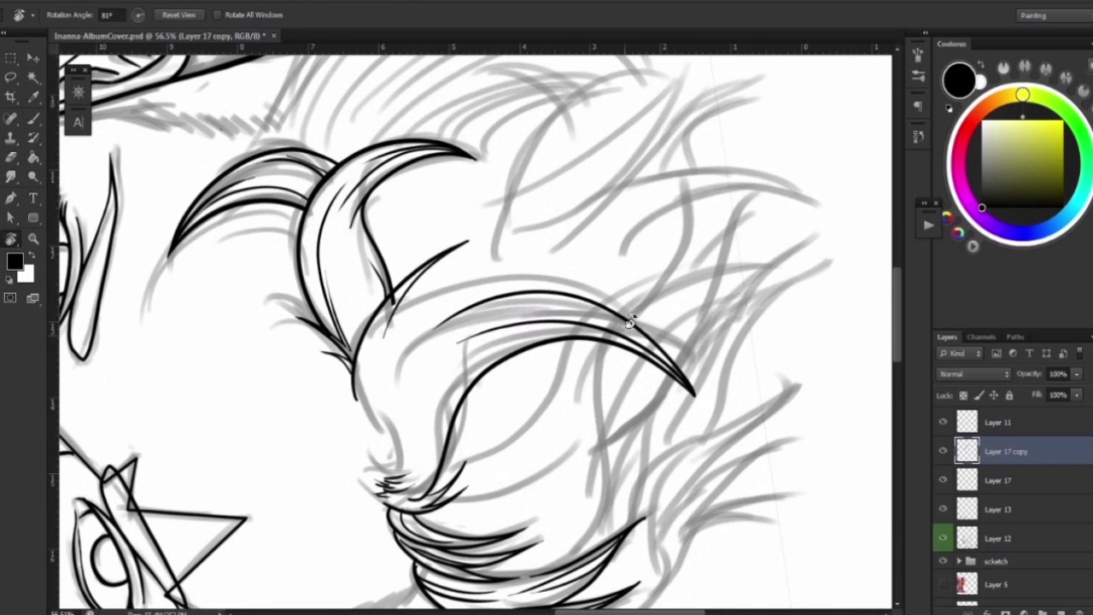
{"action": "left_click_drag", "start_coordinate": [629, 317], "coordinate": [598, 256]}
{"action": "left_click_drag", "start_coordinate": [534, 204], "coordinate": [474, 350]}
{"action": "mouse_move", "coordinate": [625, 207]}
{"action": "left_mouse_down"}
{"action": "mouse_move", "coordinate": [491, 243]}
{"action": "mouse_move", "coordinate": [437, 324]}
{"action": "left_mouse_up"}
{"action": "right_click", "coordinate": [397, 374]}
{"action": "key", "text": "Escape"}
Link the hair's underside to the tuft, check the mirrored view, and add a thin line along the lock.
{"action": "key", "text": "r"}
{"action": "key", "text": "Escape"}
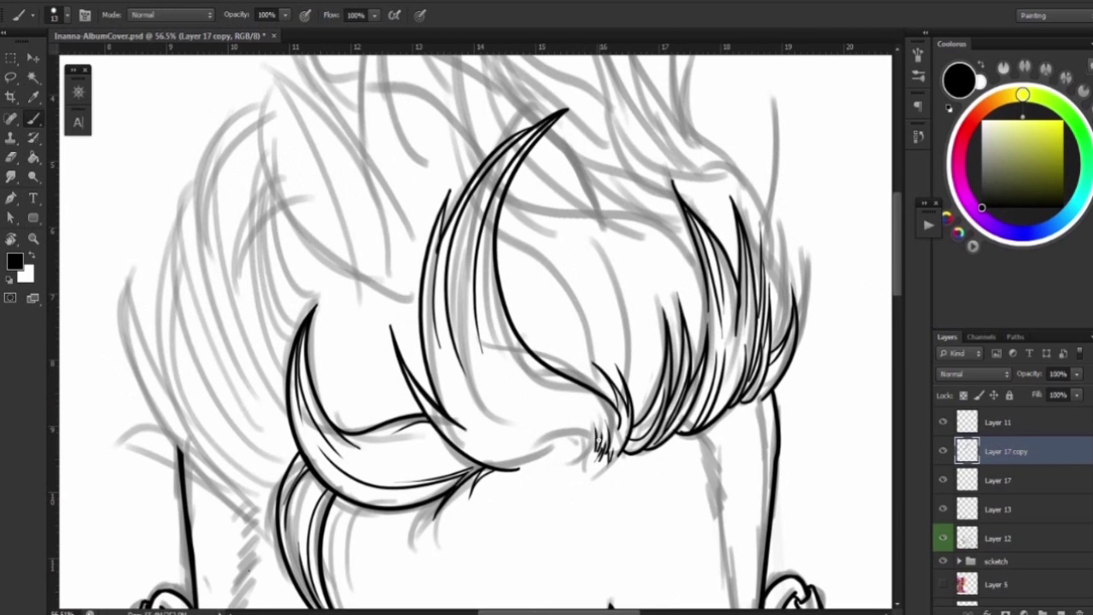
{"action": "mouse_move", "coordinate": [480, 464]}
{"action": "left_mouse_down"}
{"action": "mouse_move", "coordinate": [576, 419]}
{"action": "mouse_move", "coordinate": [518, 468]}
{"action": "left_mouse_up"}
{"action": "key", "text": "ctrl+z"}
{"action": "key", "text": "e"}
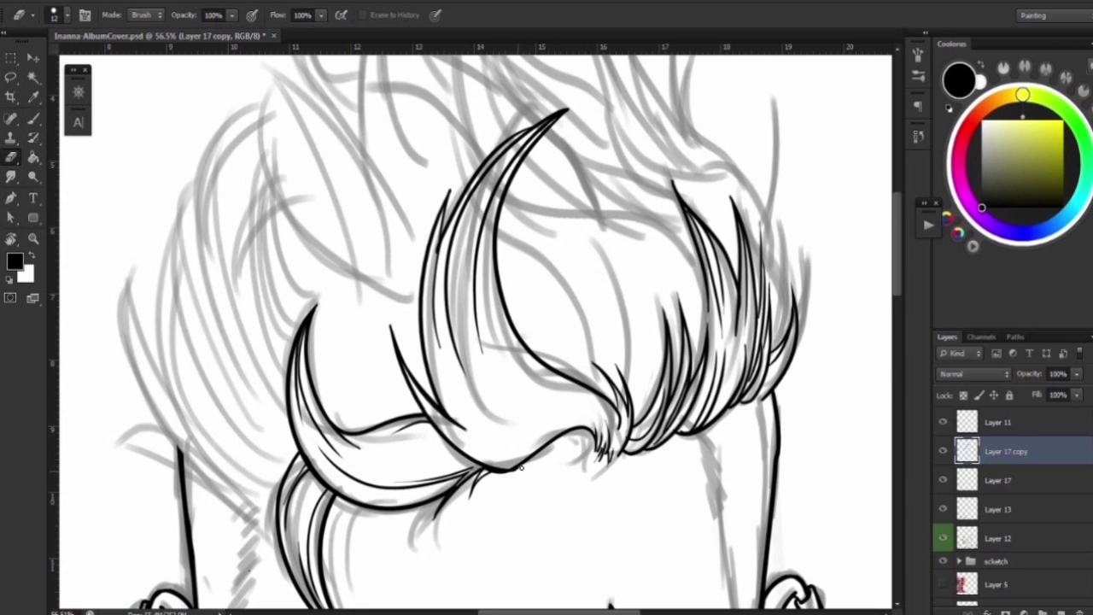
{"action": "key", "text": "h"}
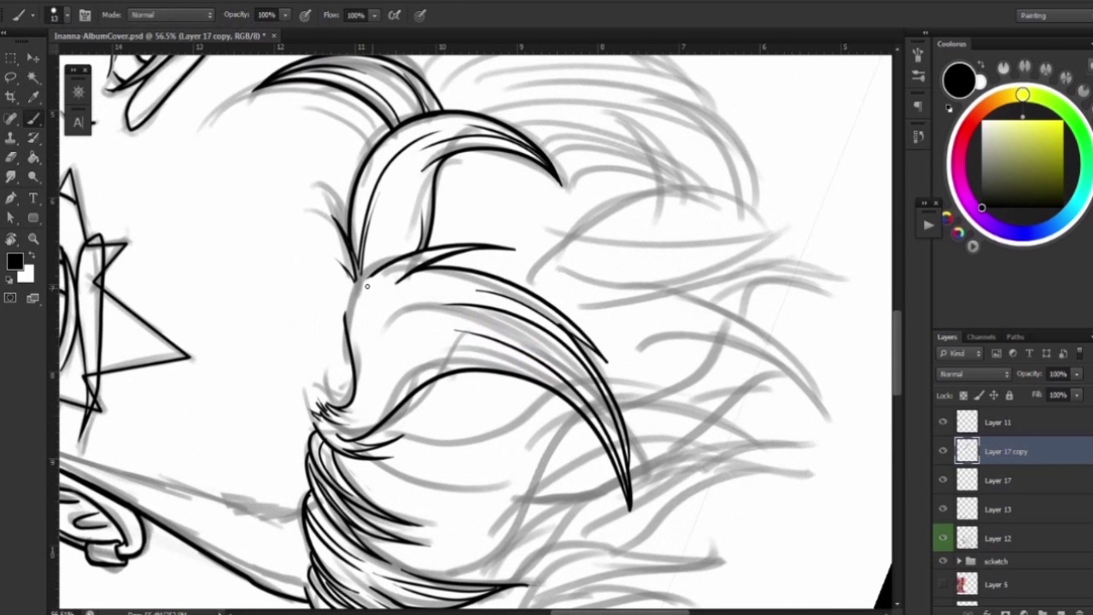
{"action": "key", "text": "b"}
{"action": "key", "text": "h"}
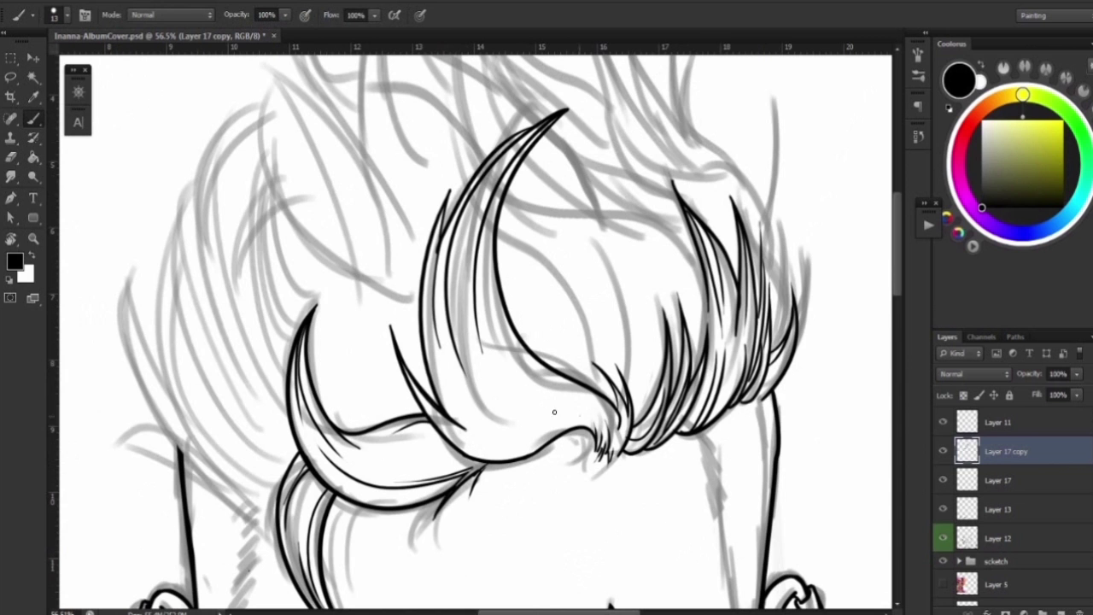
{"action": "mouse_move", "coordinate": [589, 419]}
{"action": "left_mouse_down"}
{"action": "mouse_move", "coordinate": [478, 427]}
{"action": "mouse_move", "coordinate": [512, 308]}
{"action": "left_mouse_up"}
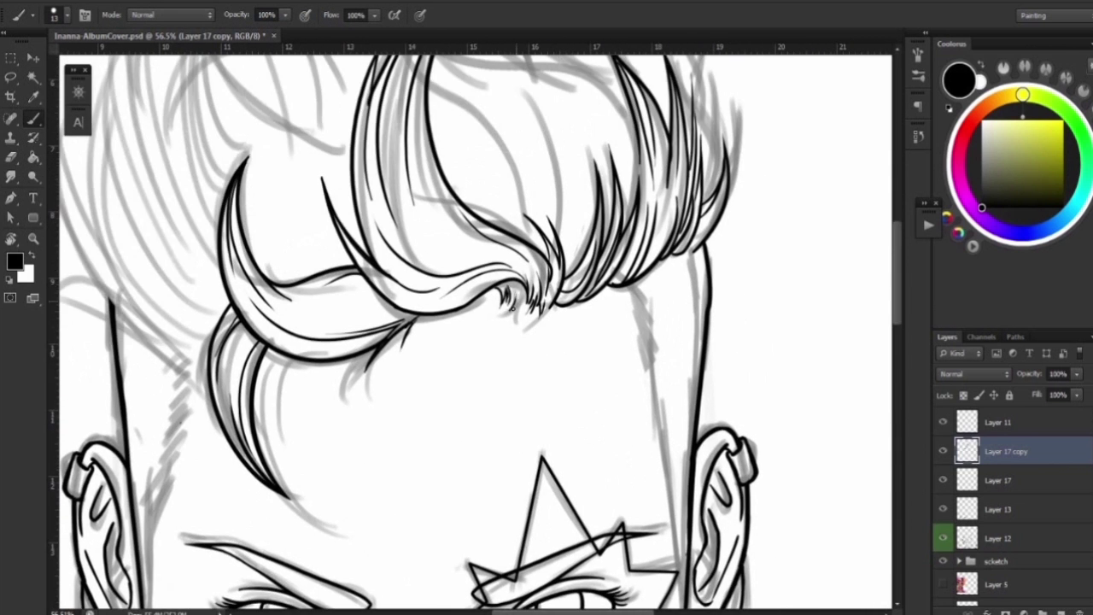
{"action": "key", "text": "ctrl+0"}
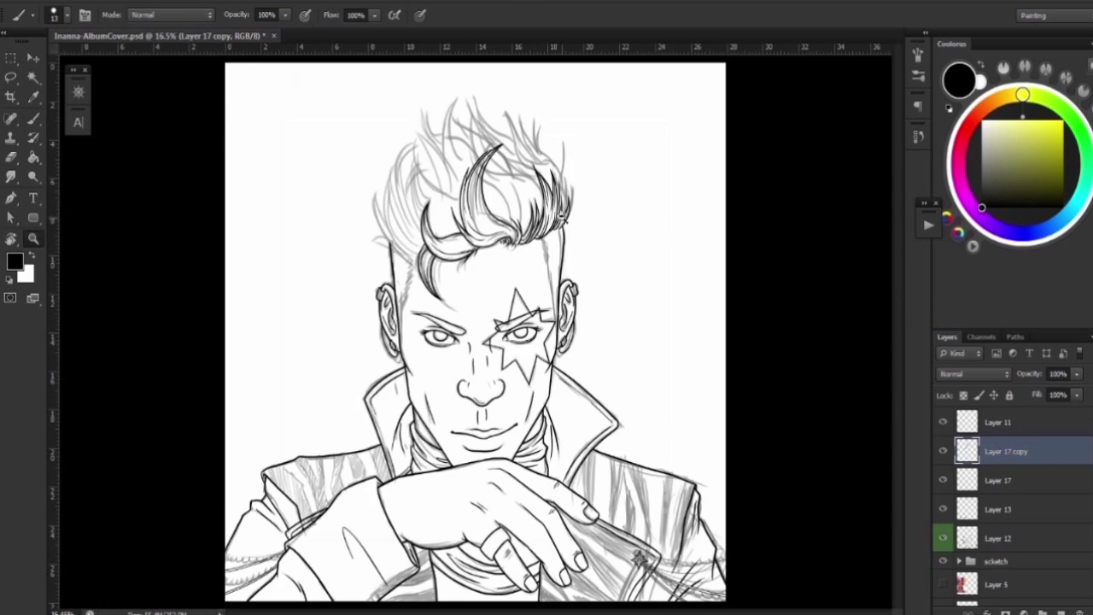
Zoom in on the hair beside the cover reference and resume brushing on Layer 17 copy.
{"action": "key", "text": "z"}
{"action": "left_click_drag", "start_coordinate": [401, 342], "coordinate": [431, 345]}
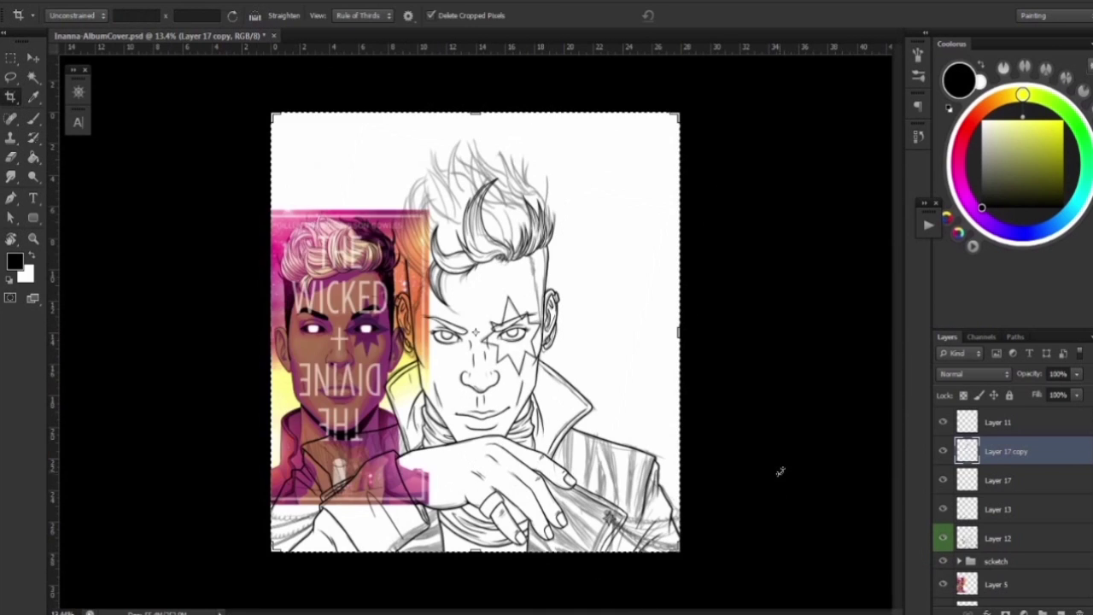
{"action": "left_click", "coordinate": [998, 422]}
{"action": "left_click", "coordinate": [1004, 451]}
{"action": "scroll", "coordinate": [478, 324], "scroll_direction": "up", "scroll_amount": 3}
{"action": "scroll", "coordinate": [454, 373], "scroll_direction": "up", "scroll_amount": 1}
{"action": "key", "text": "b"}
Ink long curved strands down the hair's left edge toward the ear, adjusting brush size.
{"action": "left_click_drag", "start_coordinate": [431, 362], "coordinate": [395, 228]}
{"action": "left_click_drag", "start_coordinate": [448, 357], "coordinate": [411, 213]}
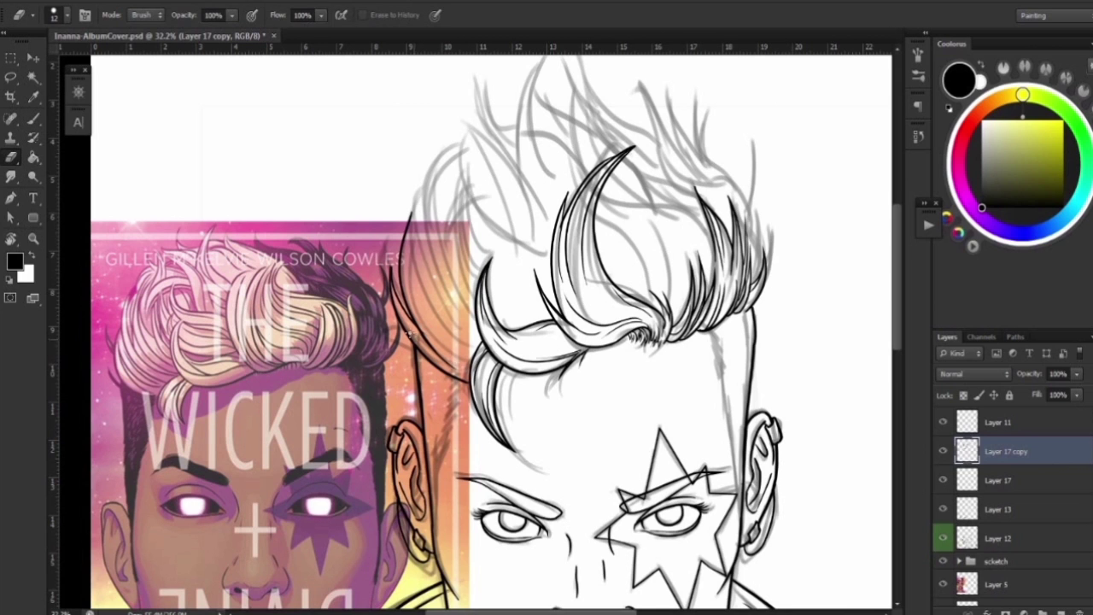
{"action": "right_click", "coordinate": [415, 278]}
{"action": "left_click_drag", "start_coordinate": [426, 297], "coordinate": [411, 186]}
{"action": "left_click_drag", "start_coordinate": [454, 335], "coordinate": [408, 183]}
{"action": "left_click_drag", "start_coordinate": [469, 360], "coordinate": [410, 247]}
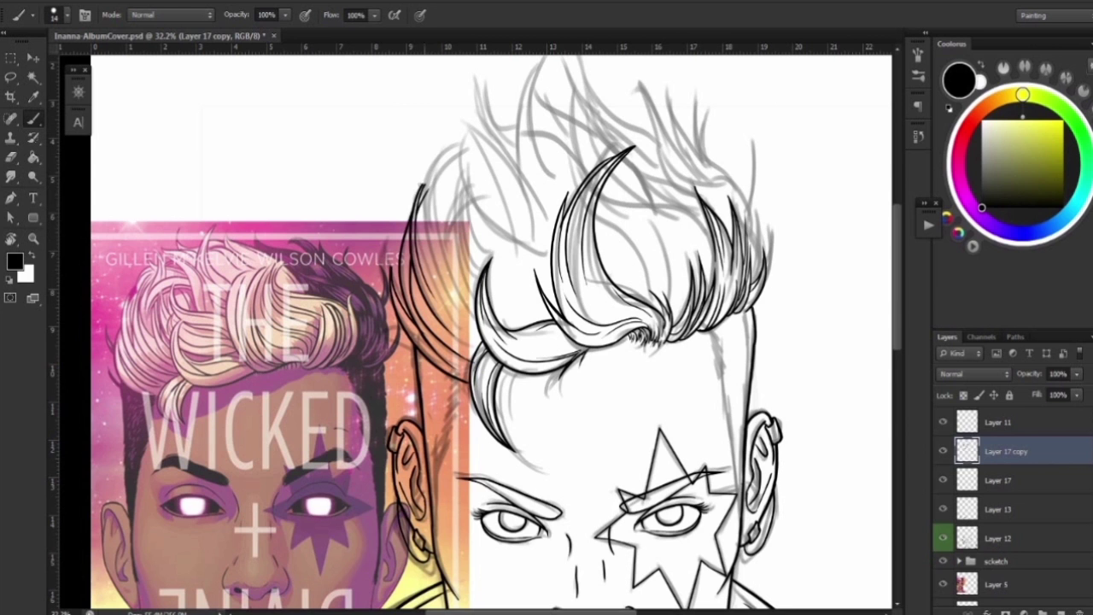
Straighten the view, ink a dark left-edge stroke and curved strands sweeping into the hair.
{"action": "key", "text": "r"}
{"action": "left_click_drag", "start_coordinate": [548, 256], "coordinate": [478, 308]}
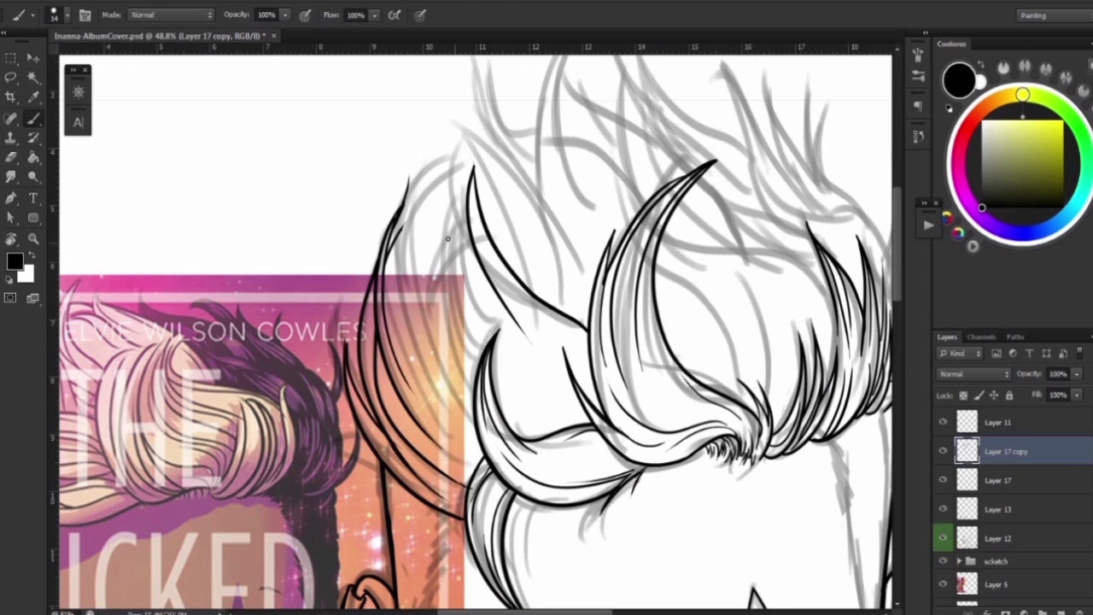
{"action": "left_click_drag", "start_coordinate": [471, 388], "coordinate": [407, 201]}
{"action": "mouse_move", "coordinate": [480, 217]}
{"action": "left_mouse_down"}
{"action": "mouse_move", "coordinate": [635, 135]}
{"action": "mouse_move", "coordinate": [578, 224]}
{"action": "left_mouse_up"}
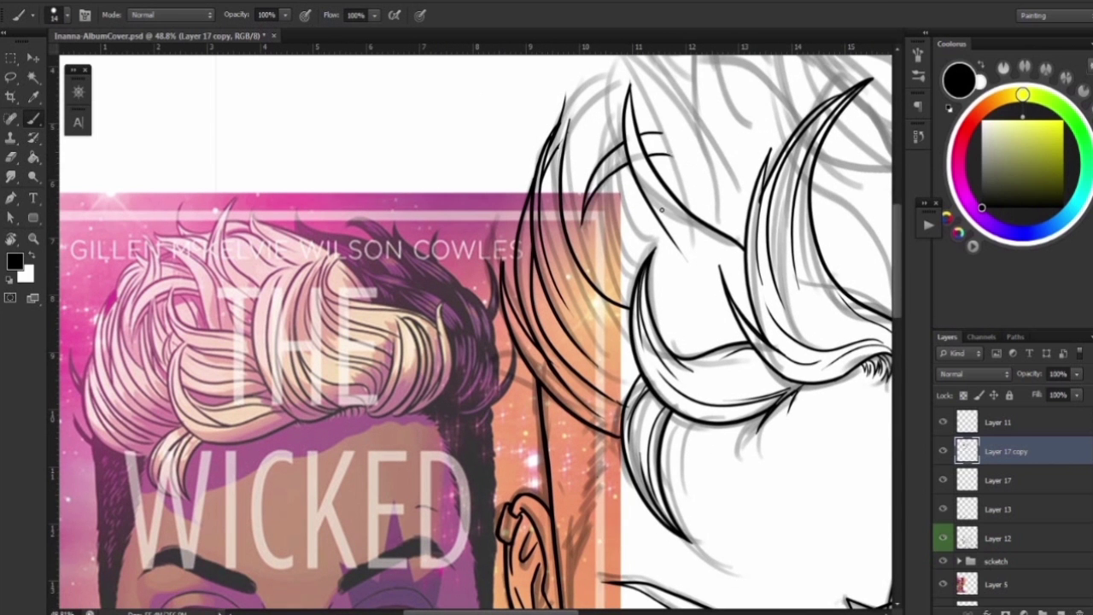
{"action": "left_click_drag", "start_coordinate": [661, 209], "coordinate": [602, 247]}
{"action": "left_click_drag", "start_coordinate": [606, 288], "coordinate": [739, 427]}
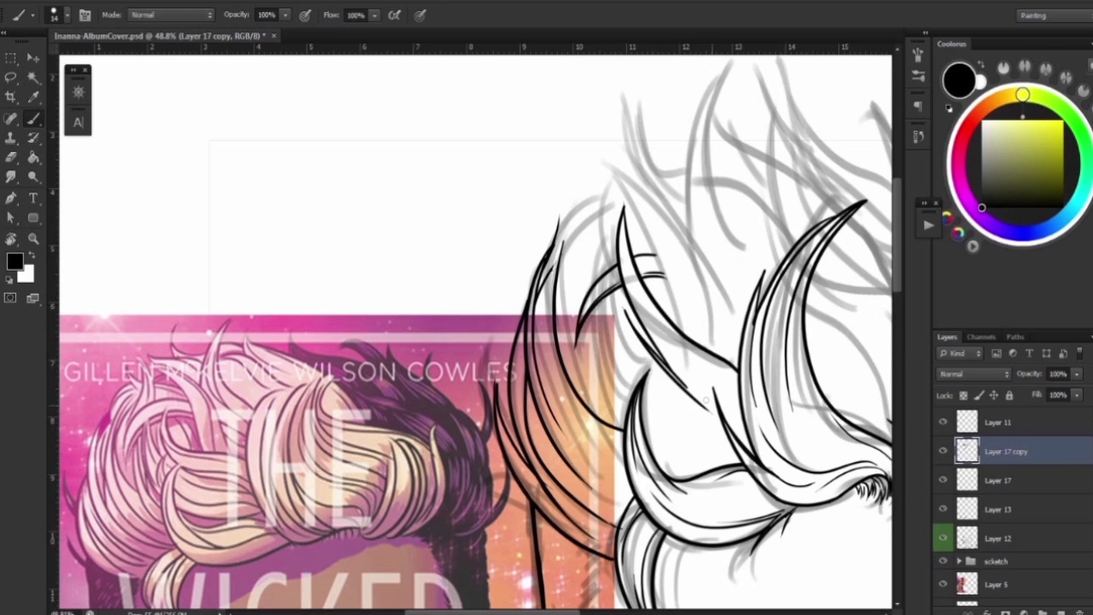
{"action": "left_click_drag", "start_coordinate": [619, 234], "coordinate": [707, 389]}
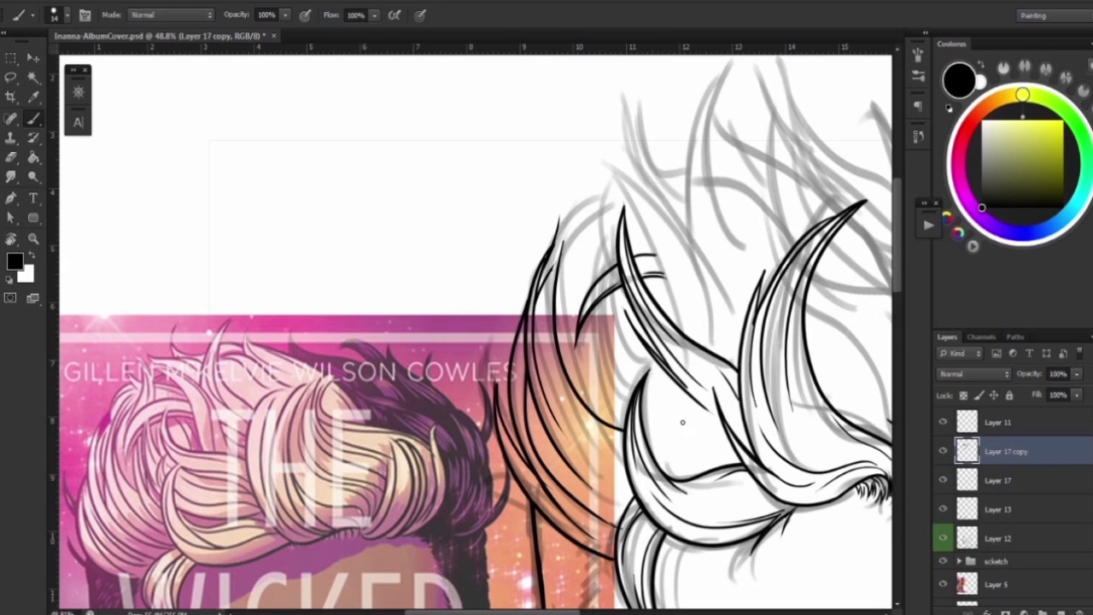
On a new Layer 18, ink more strands including a long one curving down the hair.
{"action": "key", "text": "ctrl+shift+alt+n"}
{"action": "mouse_move", "coordinate": [601, 306]}
{"action": "left_mouse_down"}
{"action": "mouse_move", "coordinate": [732, 454]}
{"action": "mouse_move", "coordinate": [668, 398]}
{"action": "left_mouse_up"}
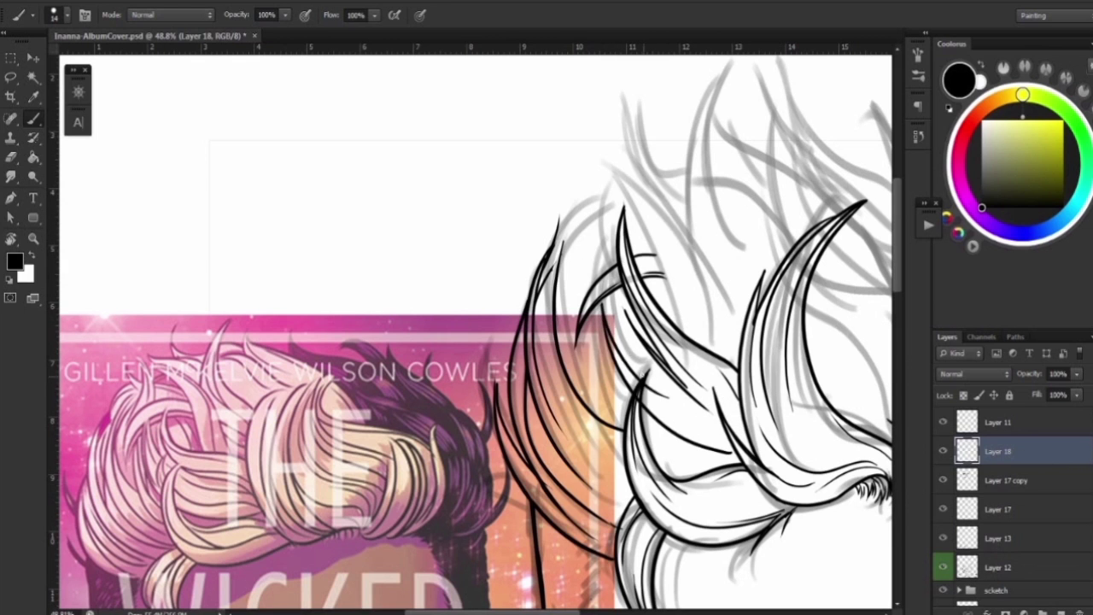
{"action": "left_click_drag", "start_coordinate": [592, 231], "coordinate": [649, 353]}
{"action": "key", "text": "e"}
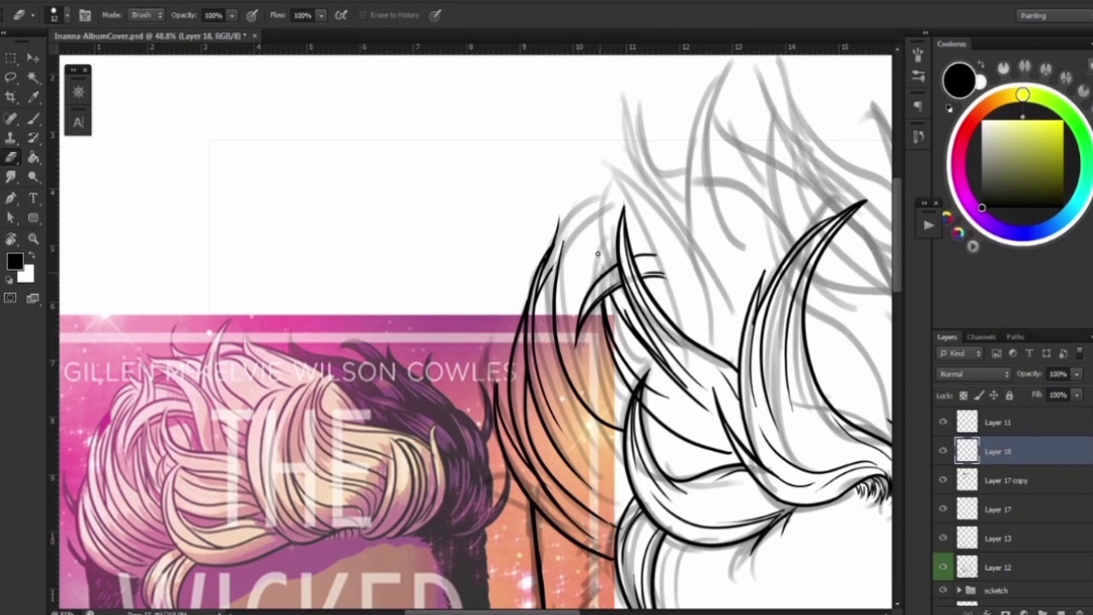
{"action": "key", "text": "b"}
{"action": "left_click_drag", "start_coordinate": [597, 218], "coordinate": [604, 249]}
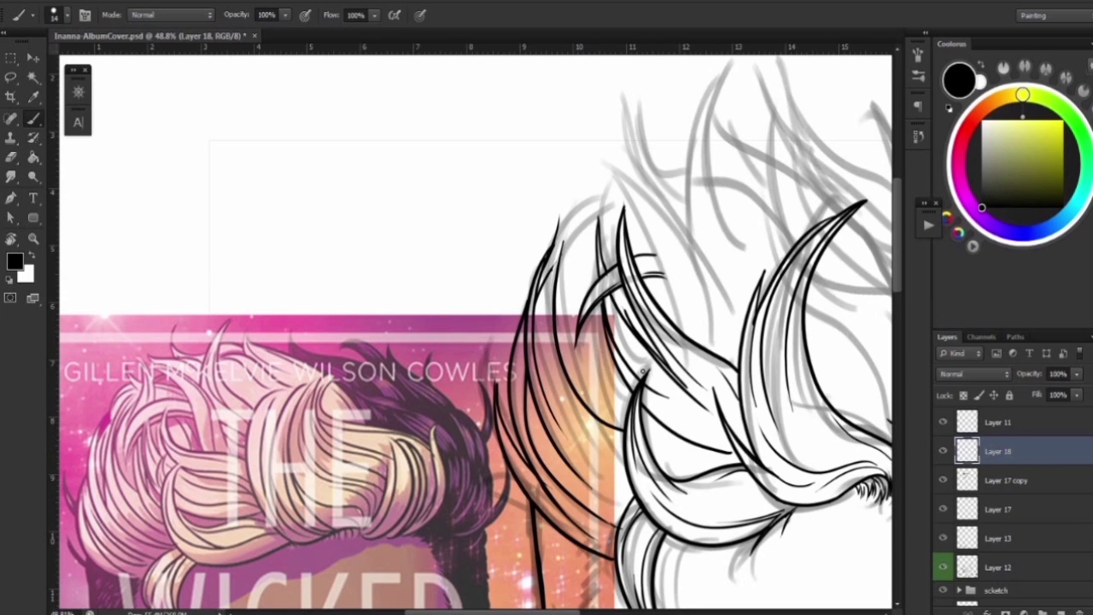
{"action": "left_click_drag", "start_coordinate": [674, 324], "coordinate": [603, 156]}
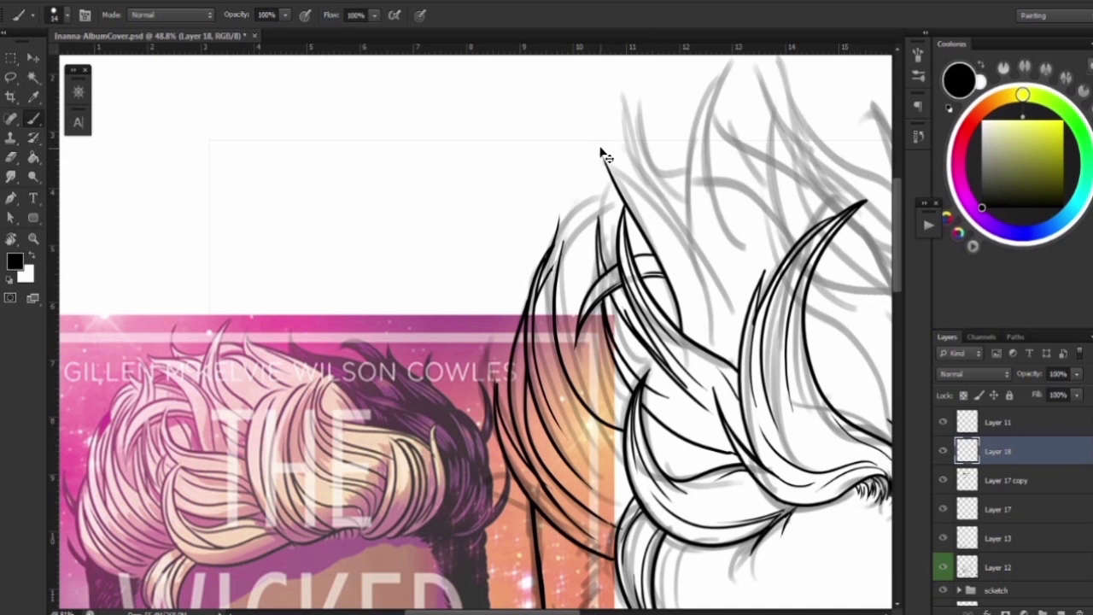
Ink thin strands inside the central hair clump.
{"action": "mouse_move", "coordinate": [621, 205]}
{"action": "left_mouse_down"}
{"action": "mouse_move", "coordinate": [567, 172]}
{"action": "mouse_move", "coordinate": [442, 197]}
{"action": "left_mouse_up"}
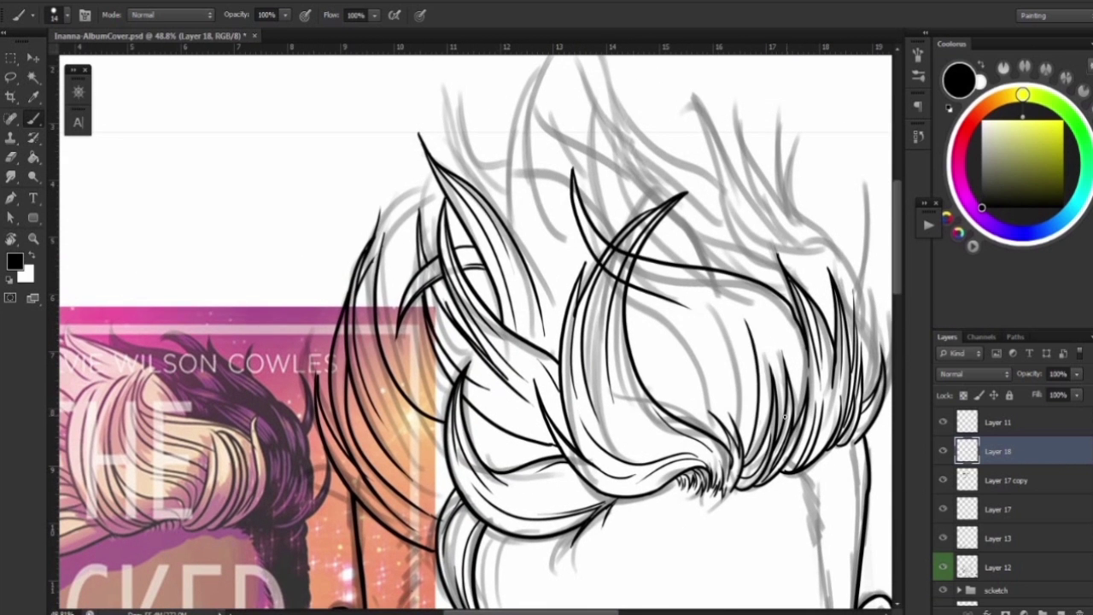
{"action": "left_click_drag", "start_coordinate": [596, 271], "coordinate": [554, 216]}
{"action": "mouse_move", "coordinate": [627, 304]}
{"action": "left_mouse_down"}
{"action": "mouse_move", "coordinate": [730, 383]}
{"action": "mouse_move", "coordinate": [704, 400]}
{"action": "left_mouse_up"}
{"action": "left_click_drag", "start_coordinate": [707, 299], "coordinate": [749, 448]}
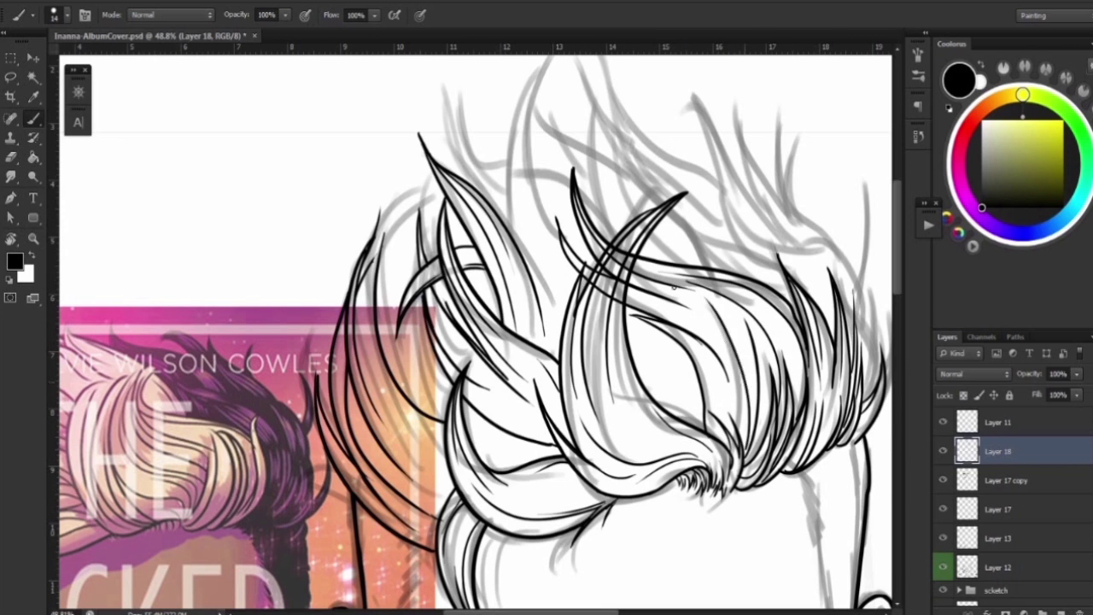
{"action": "key", "text": "e"}
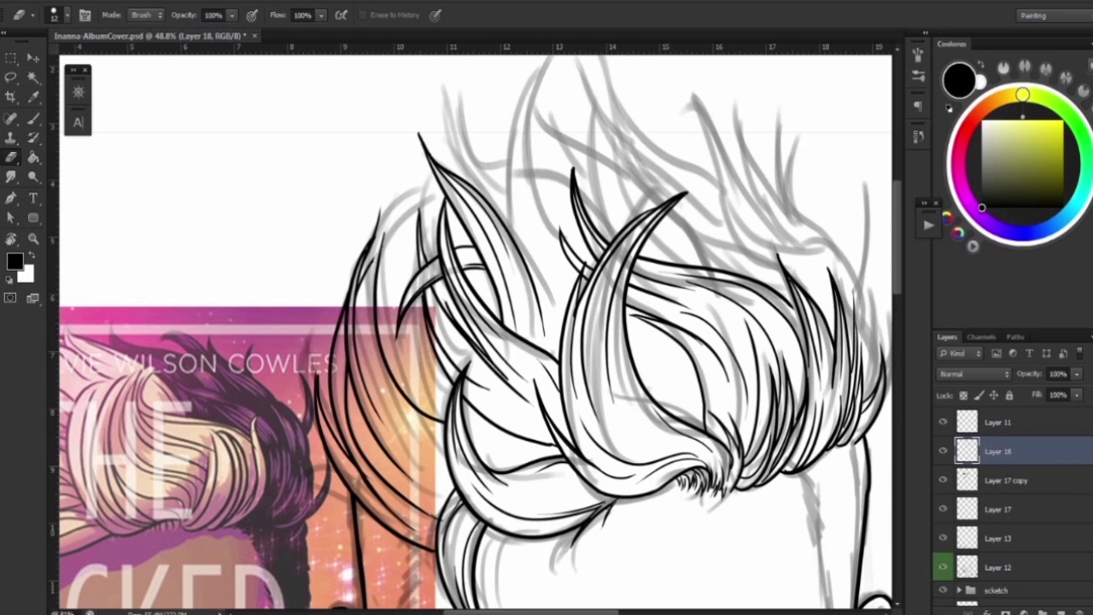
Frame the top of the head, add a new Layer 19 and rotate the canvas for inking.
{"action": "key", "text": "b"}
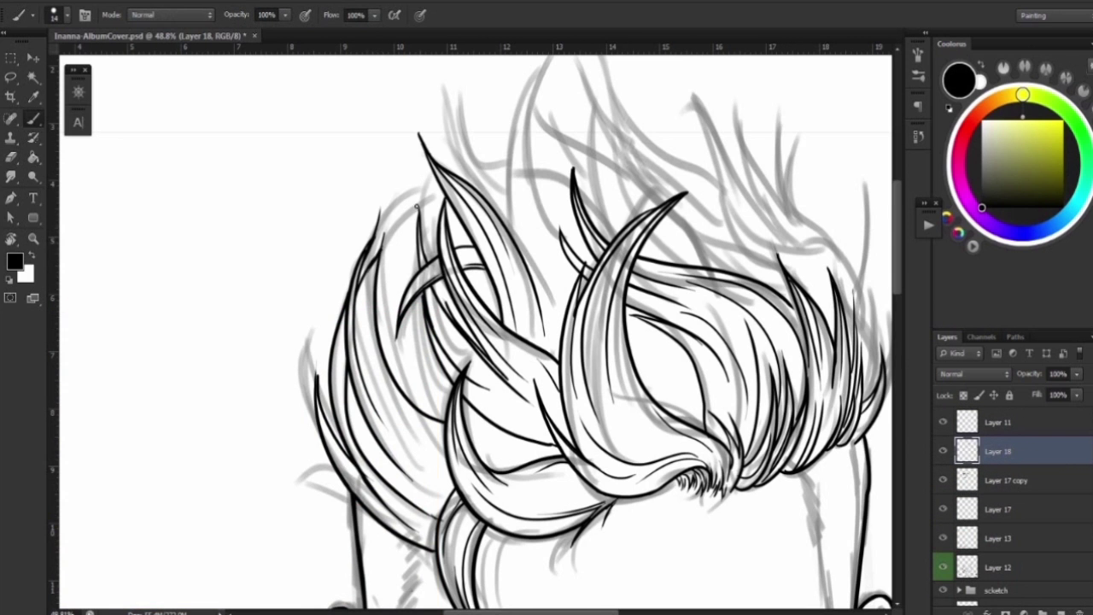
{"action": "left_click_drag", "start_coordinate": [417, 205], "coordinate": [357, 73]}
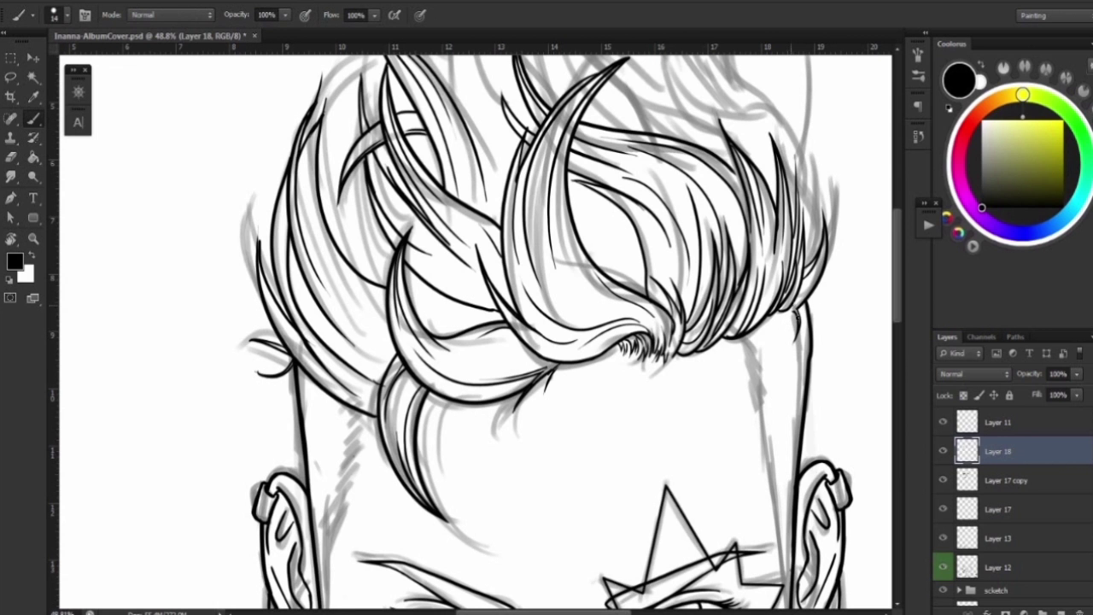
{"action": "left_click_drag", "start_coordinate": [807, 314], "coordinate": [753, 333]}
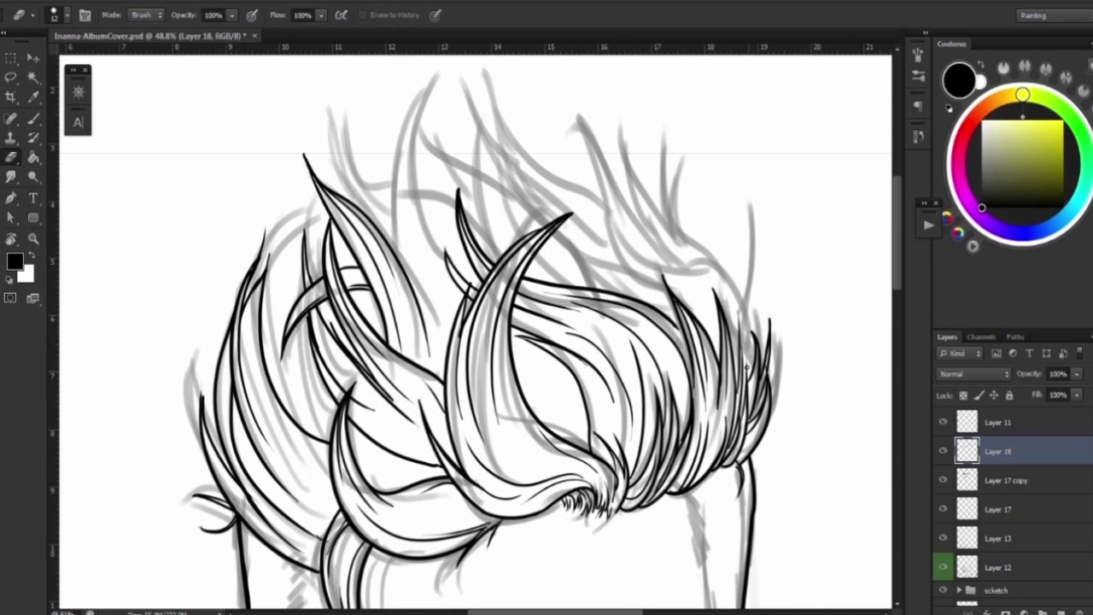
{"action": "key", "text": "ctrl+shift+alt+n"}
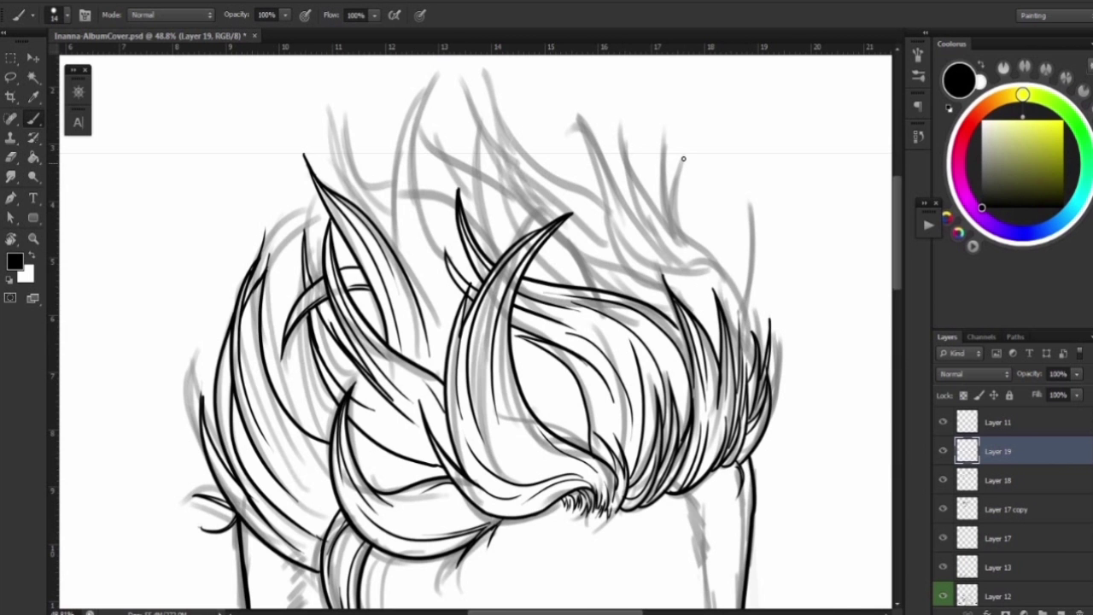
{"action": "left_click_drag", "start_coordinate": [695, 285], "coordinate": [300, 251]}
Redraw a longer left hair stroke and ink strands along the left edge, then reset rotation.
{"action": "key", "text": "ctrl+z"}
{"action": "left_click_drag", "start_coordinate": [297, 145], "coordinate": [273, 427]}
{"action": "mouse_move", "coordinate": [289, 292]}
{"action": "left_mouse_down"}
{"action": "mouse_move", "coordinate": [249, 348]}
{"action": "mouse_move", "coordinate": [260, 409]}
{"action": "mouse_move", "coordinate": [285, 414]}
{"action": "left_mouse_up"}
{"action": "key", "text": "e"}
{"action": "key", "text": "Escape"}
{"action": "key", "text": "b"}
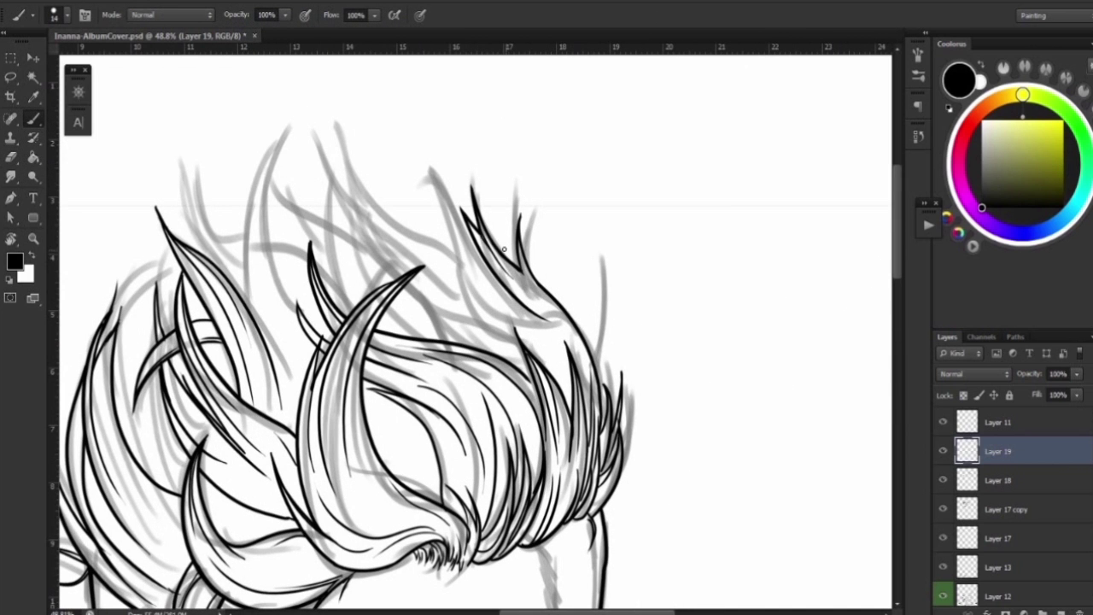
Ink a spike at the top of the hair, extending its tip and trimming the end.
{"action": "left_click_drag", "start_coordinate": [468, 326], "coordinate": [407, 128]}
{"action": "key", "text": "ctrl+z"}
{"action": "mouse_move", "coordinate": [467, 326]}
{"action": "left_mouse_down"}
{"action": "mouse_move", "coordinate": [406, 128]}
{"action": "mouse_move", "coordinate": [468, 324]}
{"action": "left_mouse_up"}
{"action": "key", "text": "ctrl+z"}
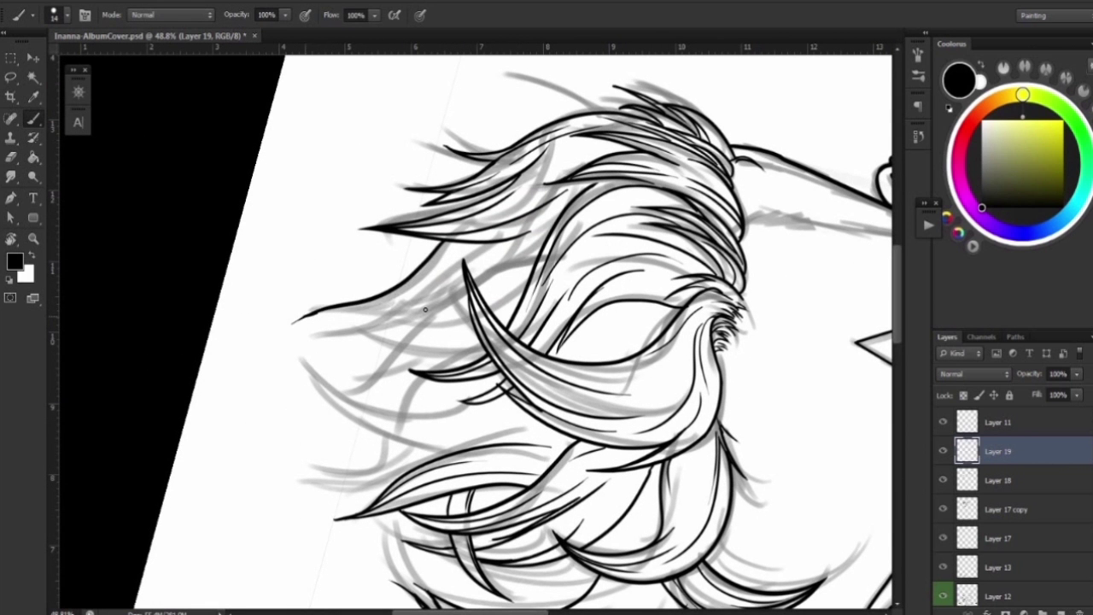
{"action": "left_click_drag", "start_coordinate": [424, 309], "coordinate": [312, 311]}
{"action": "key", "text": "e"}
{"action": "key", "text": "e"}
{"action": "mouse_move", "coordinate": [442, 182]}
{"action": "left_mouse_down"}
{"action": "mouse_move", "coordinate": [461, 281]}
{"action": "mouse_move", "coordinate": [444, 208]}
{"action": "mouse_move", "coordinate": [531, 307]}
{"action": "left_mouse_up"}
{"action": "key", "text": "b"}
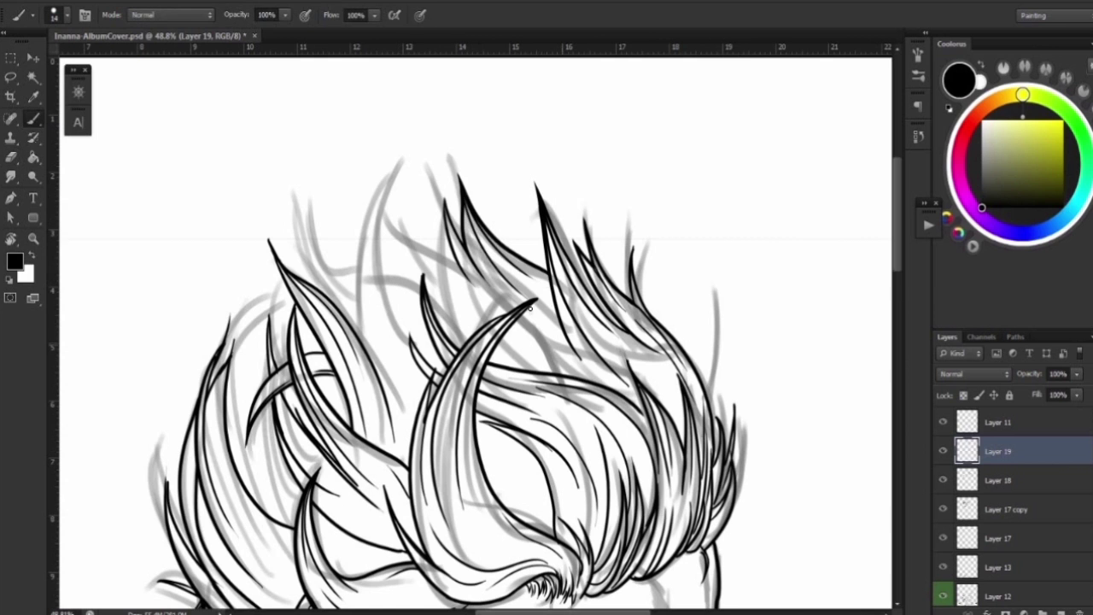
Add dark strands on the hair's right side and erase stray lines at its edge.
{"action": "left_click_drag", "start_coordinate": [678, 422], "coordinate": [634, 354]}
{"action": "left_click_drag", "start_coordinate": [590, 233], "coordinate": [551, 342]}
{"action": "scroll", "coordinate": [667, 256], "scroll_direction": "down", "scroll_amount": 3}
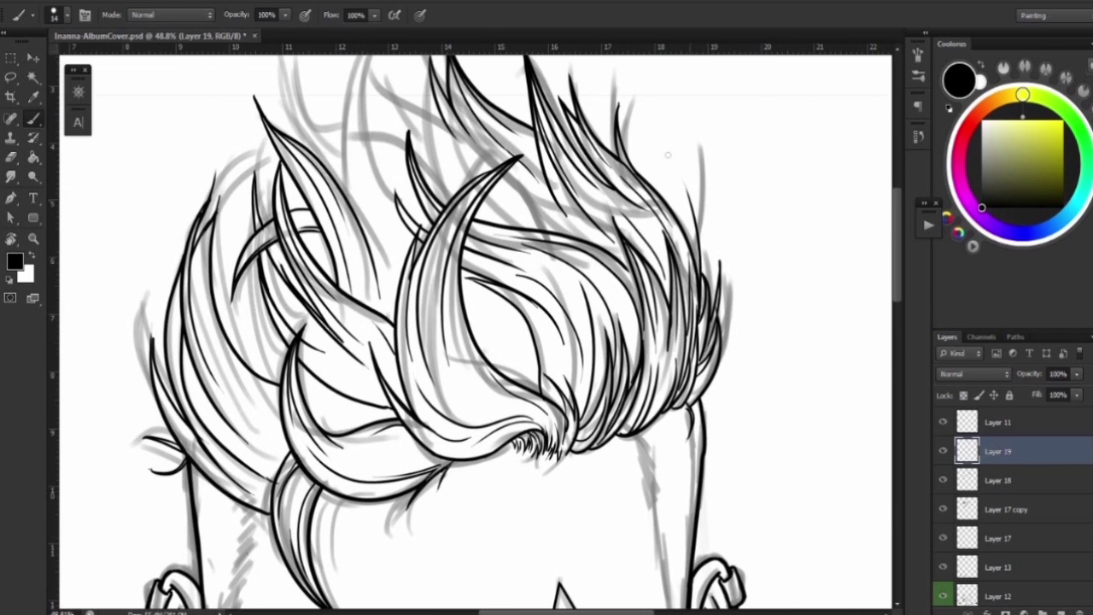
{"action": "key", "text": "e"}
{"action": "left_click_drag", "start_coordinate": [692, 252], "coordinate": [695, 294]}
{"action": "key", "text": "b"}
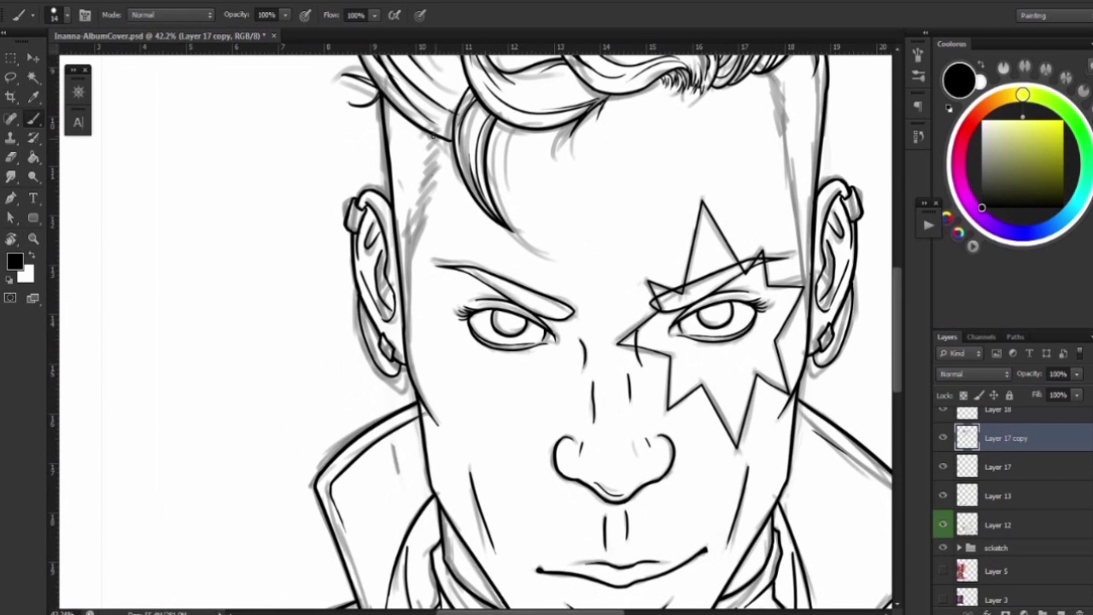
{"action": "left_click_drag", "start_coordinate": [779, 88], "coordinate": [587, 157]}
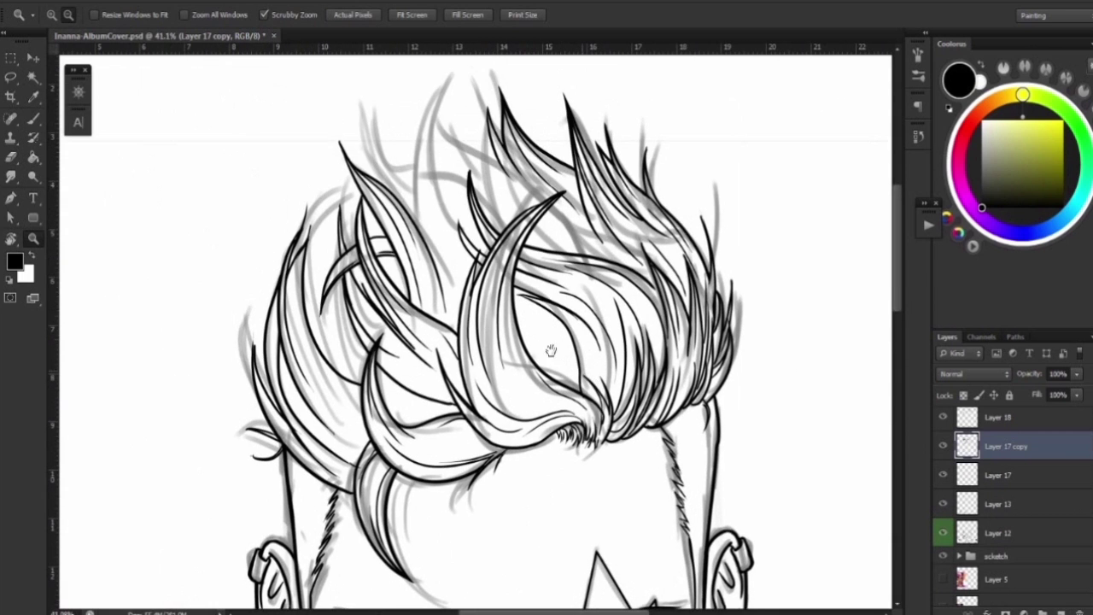
On new Layer 20, ink a tall spiky strand at the centre top of the hair.
{"action": "left_click", "coordinate": [974, 433]}
{"action": "key", "text": "ctrl+shift+alt+n"}
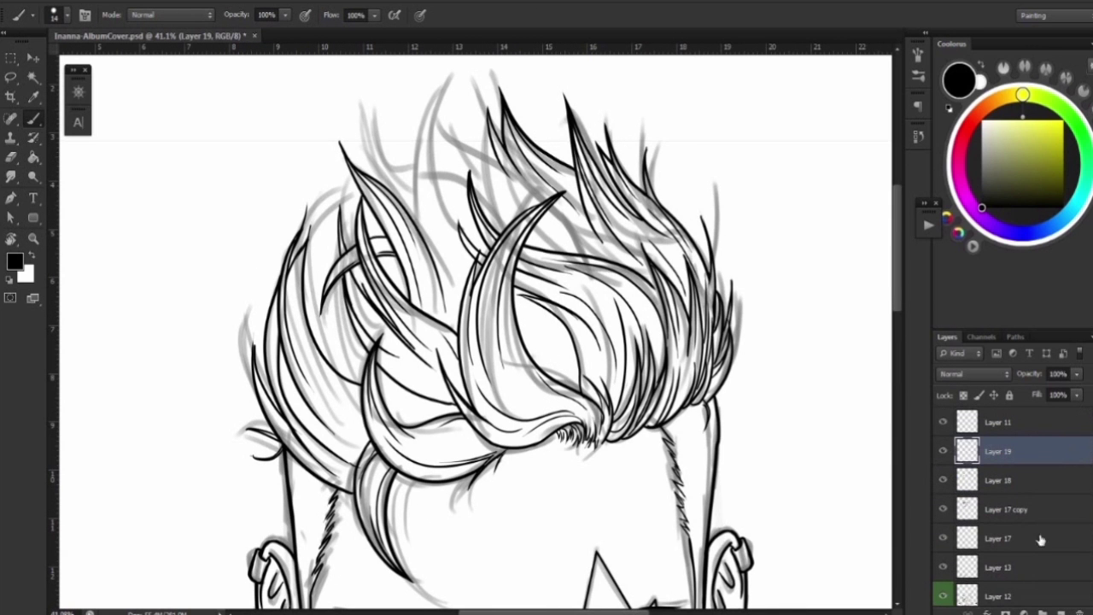
{"action": "mouse_move", "coordinate": [410, 222]}
{"action": "left_mouse_down"}
{"action": "mouse_move", "coordinate": [446, 62]}
{"action": "mouse_move", "coordinate": [478, 226]}
{"action": "left_mouse_up"}
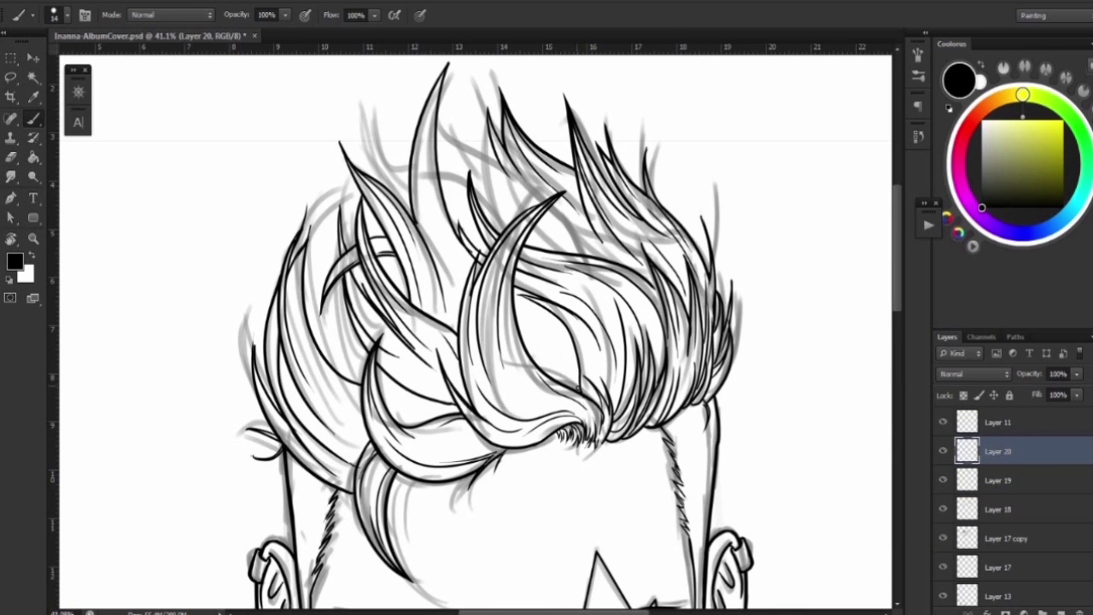
{"action": "left_click_drag", "start_coordinate": [519, 383], "coordinate": [577, 308]}
{"action": "left_click_drag", "start_coordinate": [446, 69], "coordinate": [457, 298]}
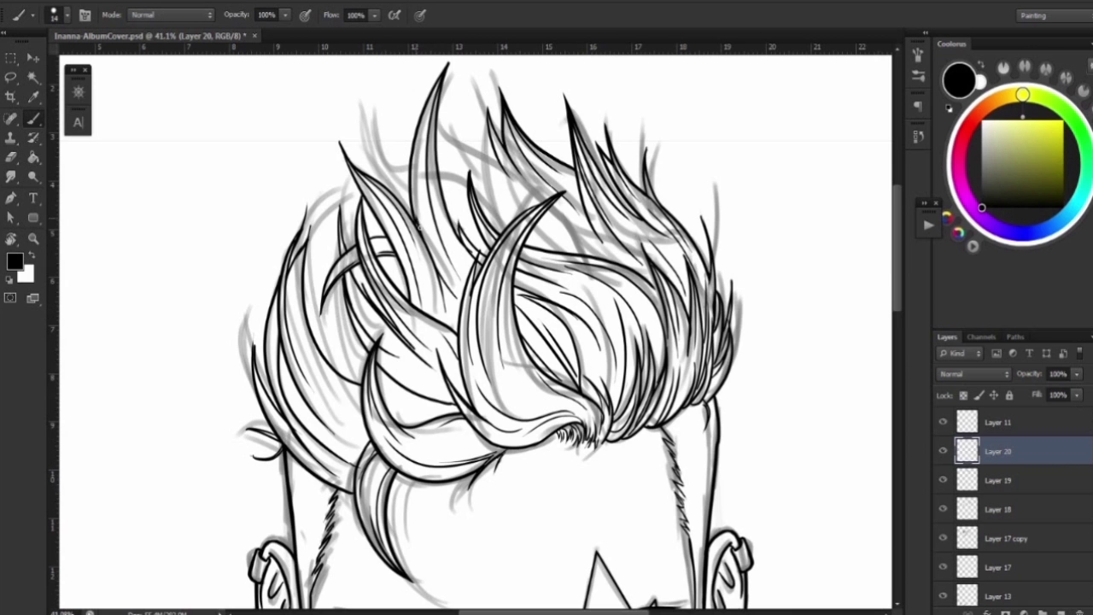
{"action": "left_click_drag", "start_coordinate": [458, 260], "coordinate": [434, 86]}
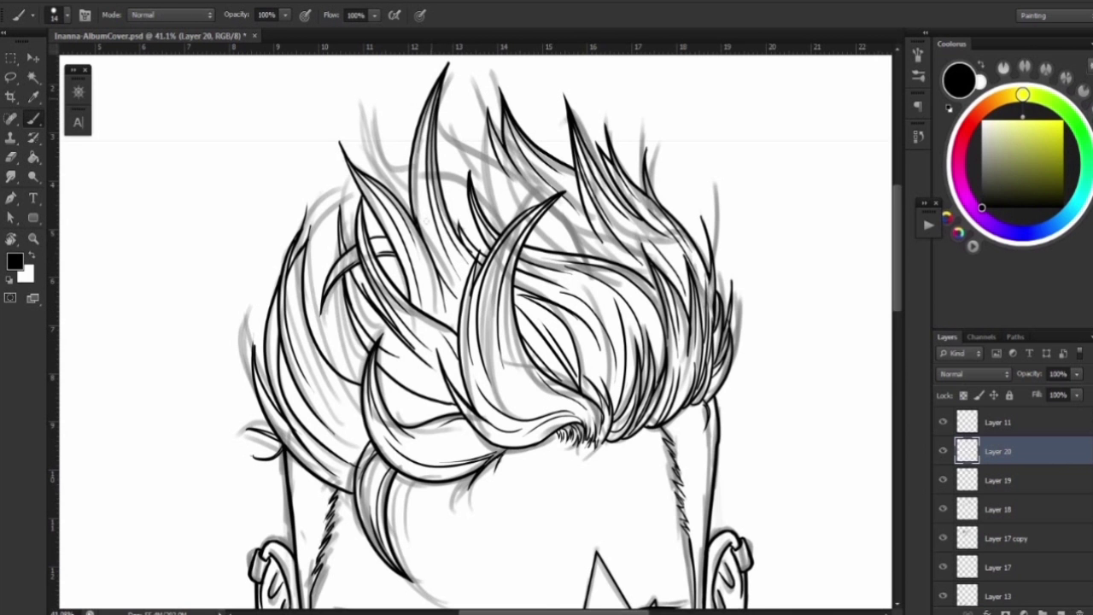
On new Layer 21, ink strands on the hair's left with a rotated canvas, then straighten it.
{"action": "left_click", "coordinate": [1053, 604]}
{"action": "left_click_drag", "start_coordinate": [598, 257], "coordinate": [426, 214]}
{"action": "left_click_drag", "start_coordinate": [230, 348], "coordinate": [412, 234]}
{"action": "key", "text": "ctrl+z"}
{"action": "mouse_move", "coordinate": [308, 357]}
{"action": "left_mouse_down"}
{"action": "mouse_move", "coordinate": [258, 382]}
{"action": "mouse_move", "coordinate": [345, 448]}
{"action": "left_mouse_up"}
{"action": "left_click_drag", "start_coordinate": [317, 376], "coordinate": [257, 422]}
{"action": "key", "text": "r"}
{"action": "key", "text": "Escape"}
{"action": "key", "text": "b"}
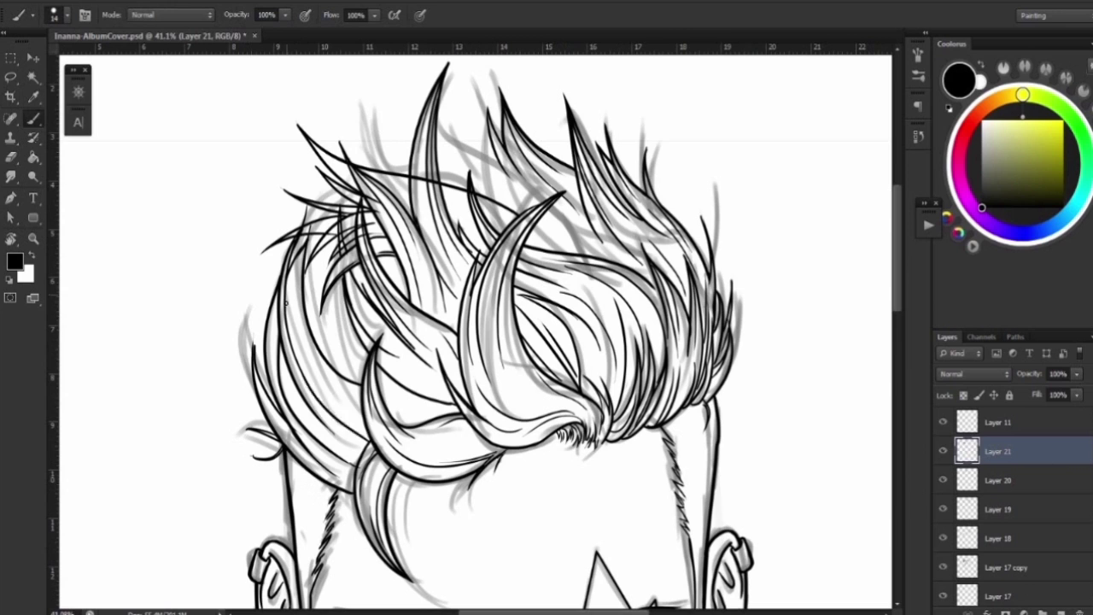
Check Layer 21's strokes by toggling visibility and add a curved upper-left strand.
{"action": "left_click_drag", "start_coordinate": [310, 253], "coordinate": [315, 153]}
{"action": "key", "text": "ctrl+z"}
{"action": "left_click", "coordinate": [943, 451]}
{"action": "left_click", "coordinate": [943, 451]}
{"action": "left_click", "coordinate": [942, 451]}
{"action": "key", "text": "e"}
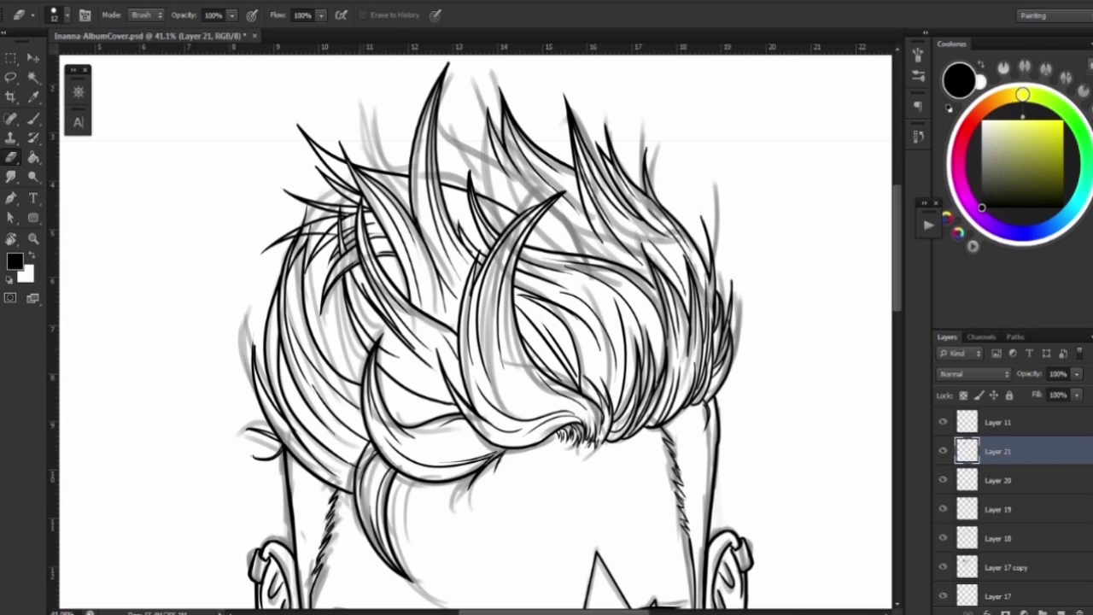
{"action": "key", "text": "b"}
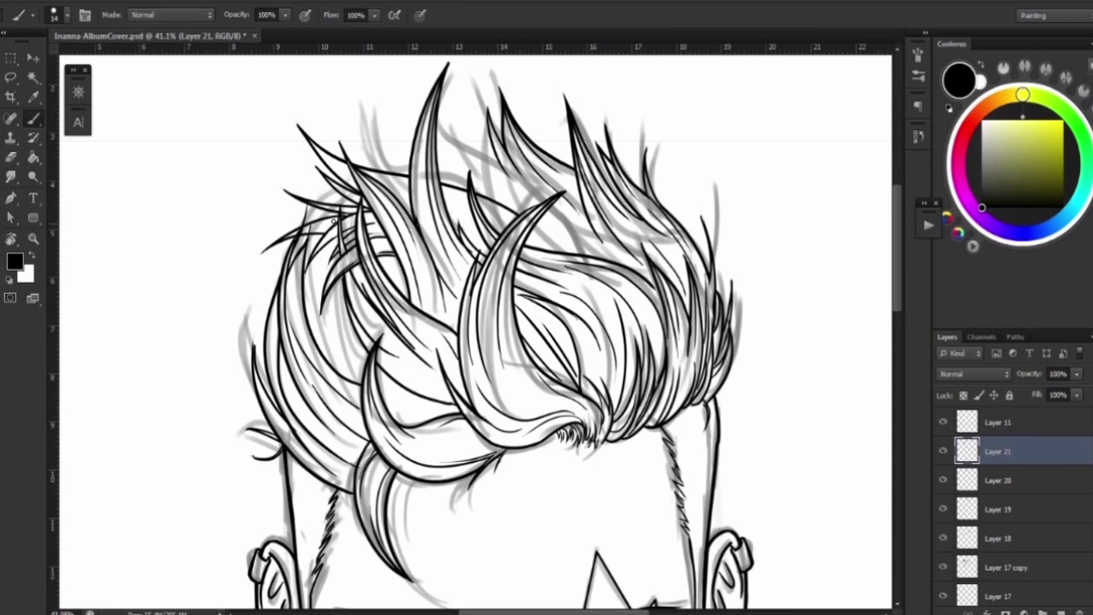
{"action": "left_click_drag", "start_coordinate": [306, 132], "coordinate": [352, 178]}
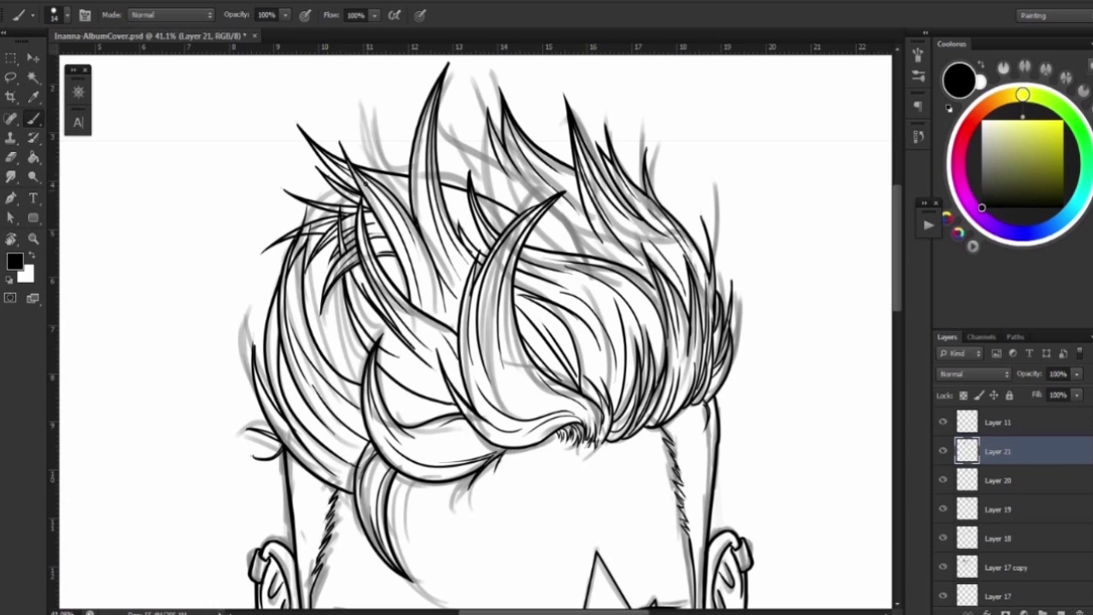
{"action": "key", "text": "e"}
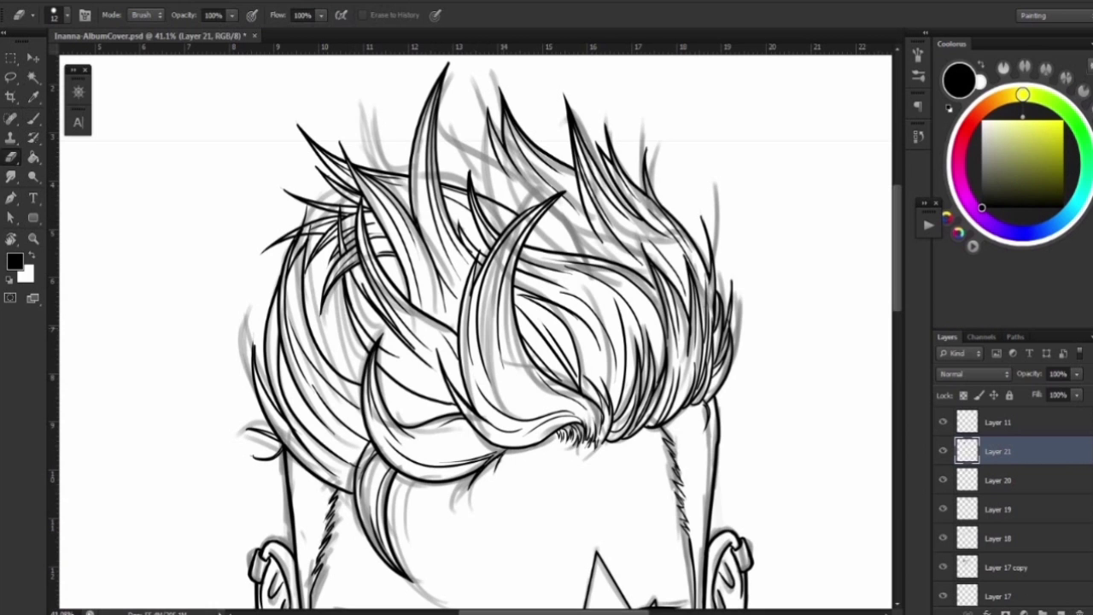
{"action": "key", "text": "b"}
On new Layer 22, ink thin strands in the upper-left and left side of the hair.
{"action": "key", "text": "ctrl+shift+alt+n"}
{"action": "left_click_drag", "start_coordinate": [309, 247], "coordinate": [323, 182]}
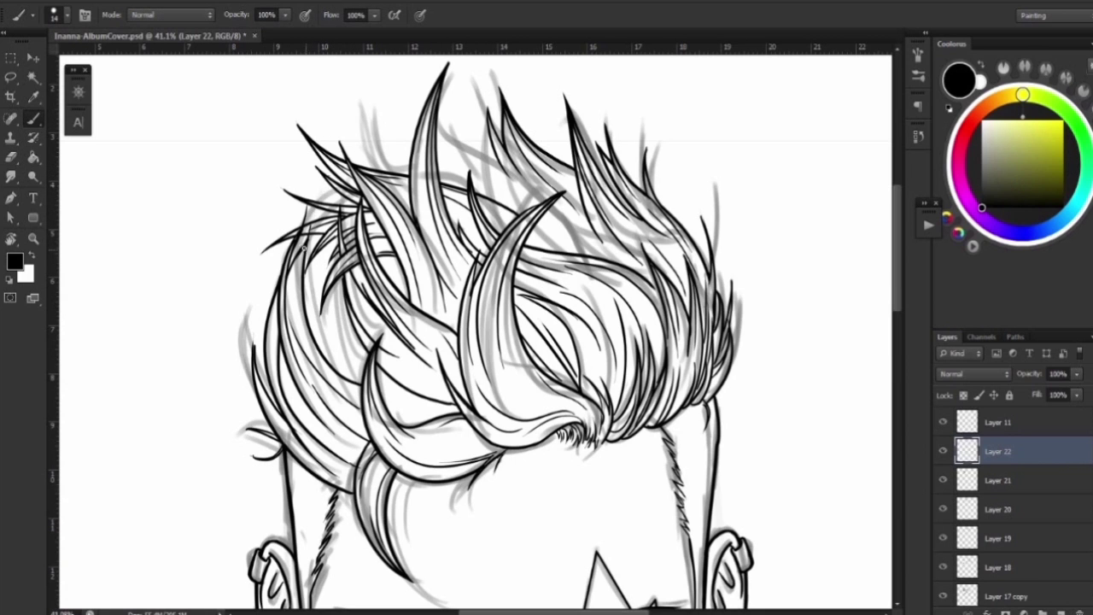
{"action": "mouse_move", "coordinate": [331, 232]}
{"action": "left_mouse_down"}
{"action": "mouse_move", "coordinate": [323, 105]}
{"action": "mouse_move", "coordinate": [341, 184]}
{"action": "left_mouse_up"}
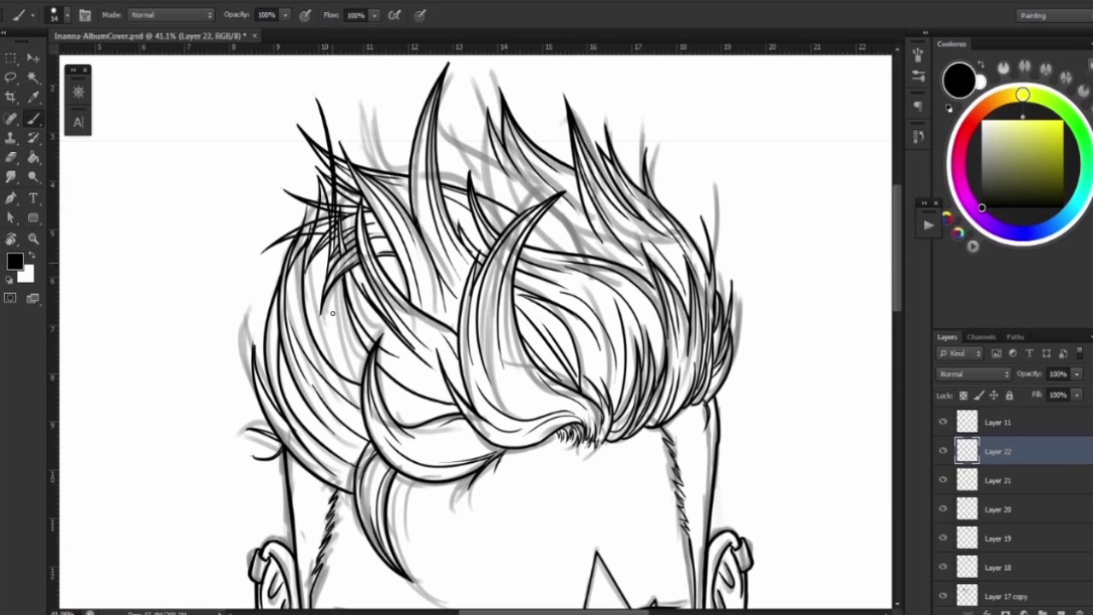
{"action": "key", "text": "e"}
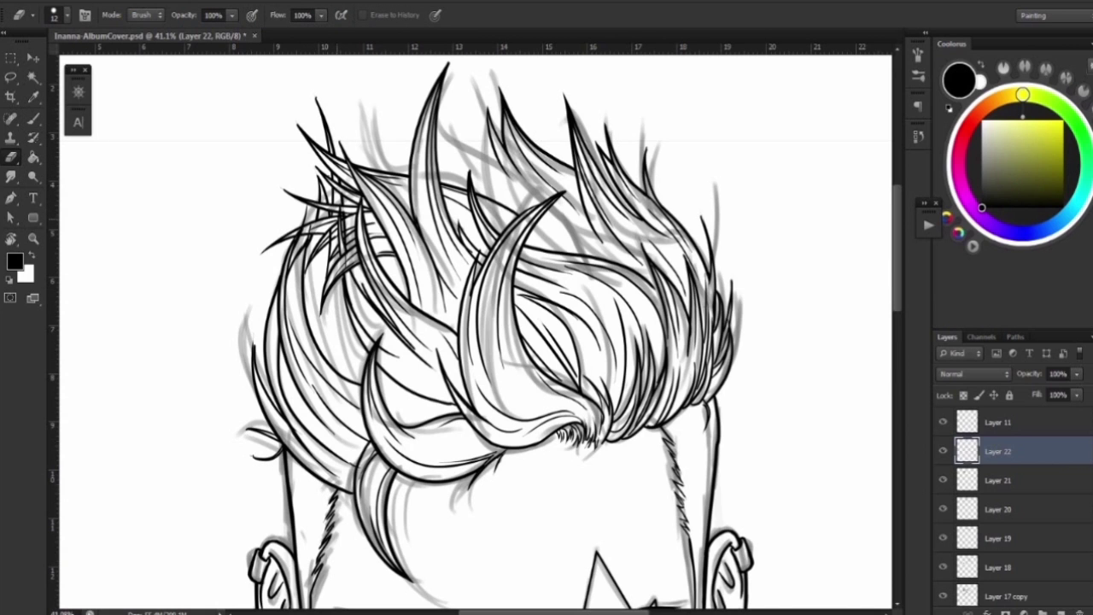
{"action": "key", "text": "b"}
{"action": "left_click_drag", "start_coordinate": [320, 251], "coordinate": [331, 359]}
{"action": "left_click_drag", "start_coordinate": [340, 277], "coordinate": [354, 375]}
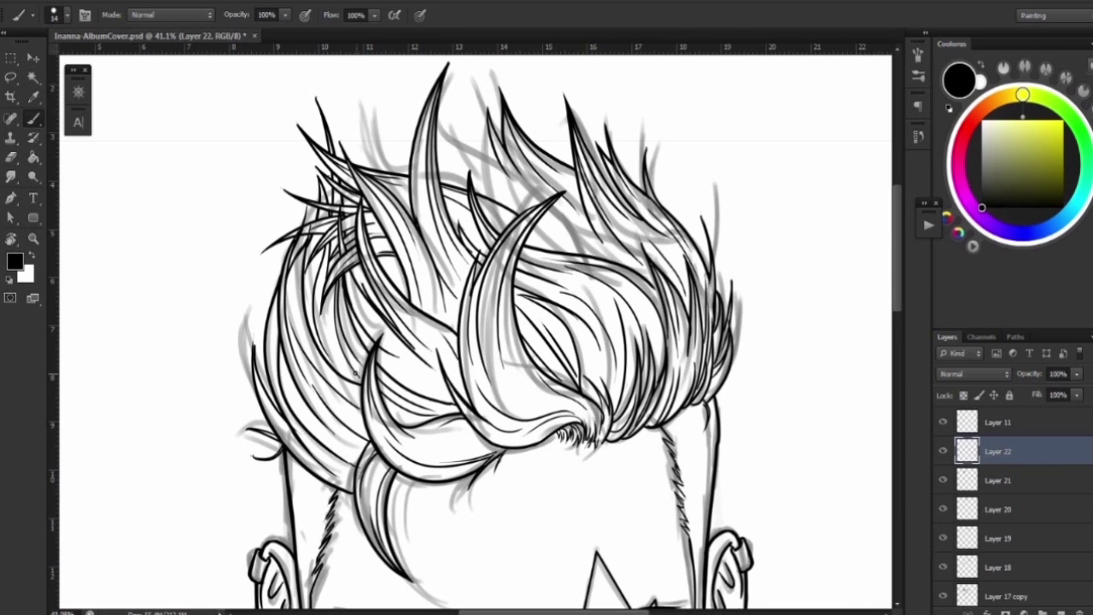
{"action": "key", "text": "e"}
{"action": "key", "text": "b"}
Add long strands in the upper-middle hair, cleaning them up with the eraser.
{"action": "scroll", "coordinate": [475, 326], "scroll_direction": "up", "scroll_amount": 2}
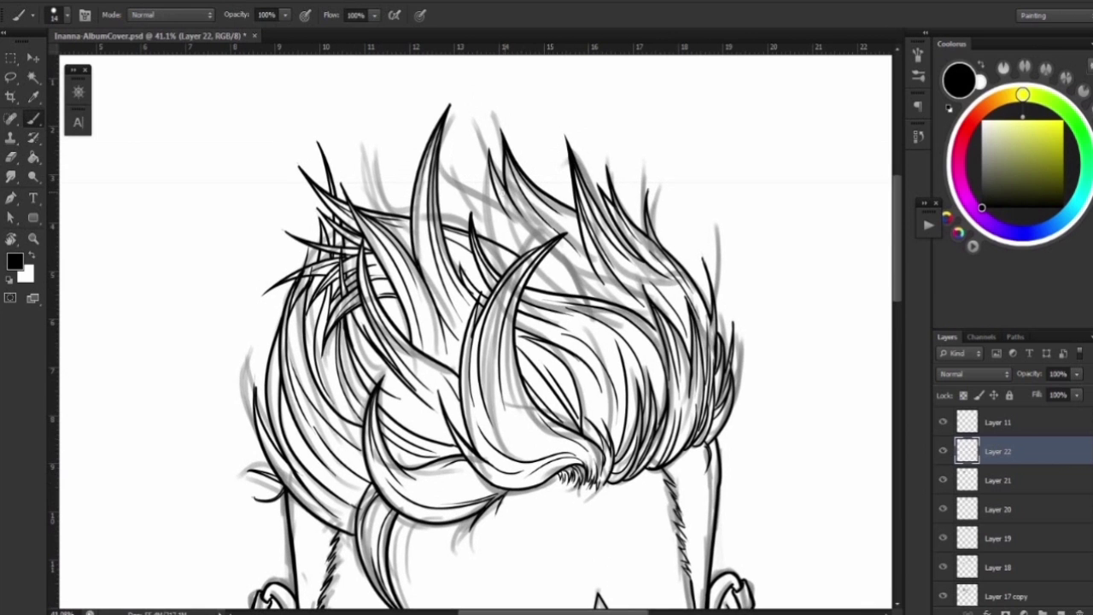
{"action": "mouse_move", "coordinate": [570, 273]}
{"action": "left_mouse_down"}
{"action": "mouse_move", "coordinate": [415, 130]}
{"action": "mouse_move", "coordinate": [486, 248]}
{"action": "mouse_move", "coordinate": [583, 293]}
{"action": "left_mouse_up"}
{"action": "key", "text": "e"}
{"action": "key", "text": "b"}
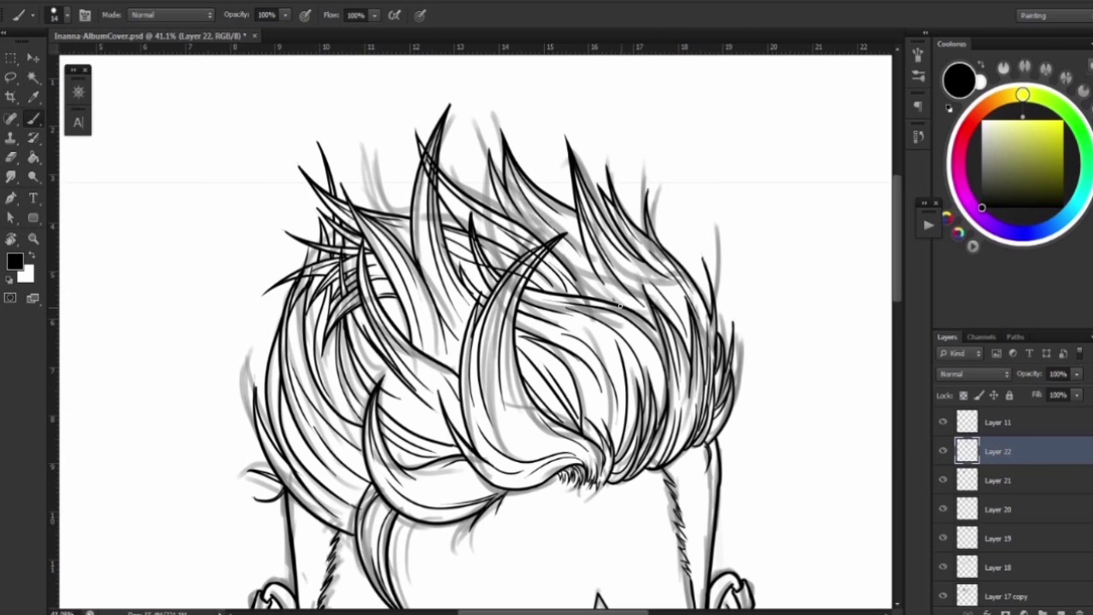
{"action": "key", "text": "e"}
{"action": "key", "text": "b"}
{"action": "left_click_drag", "start_coordinate": [369, 136], "coordinate": [419, 209]}
{"action": "key", "text": "e"}
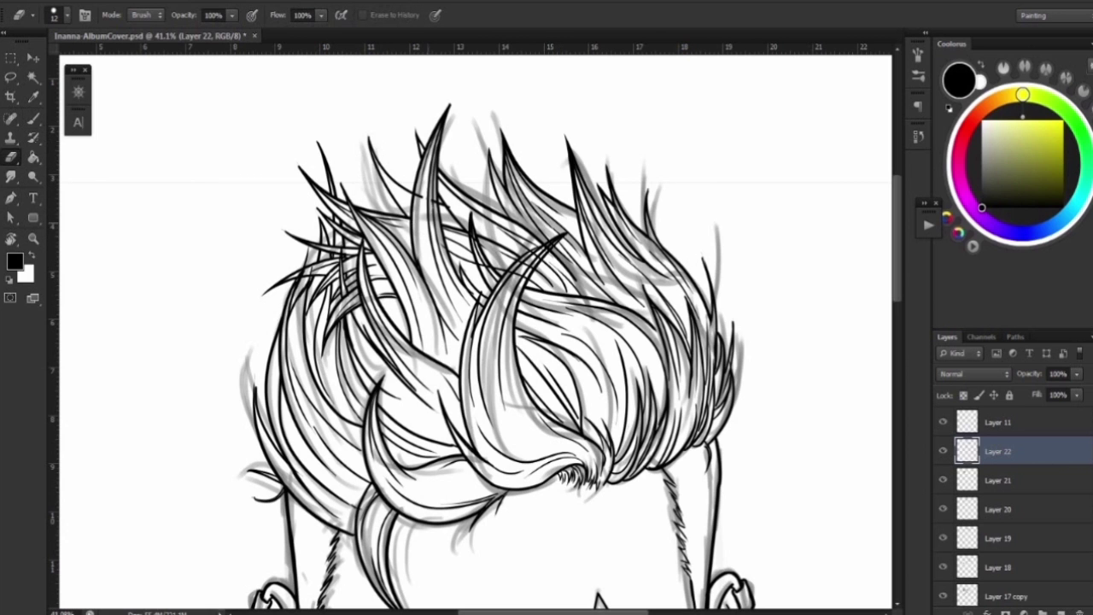
{"action": "key", "text": "b"}
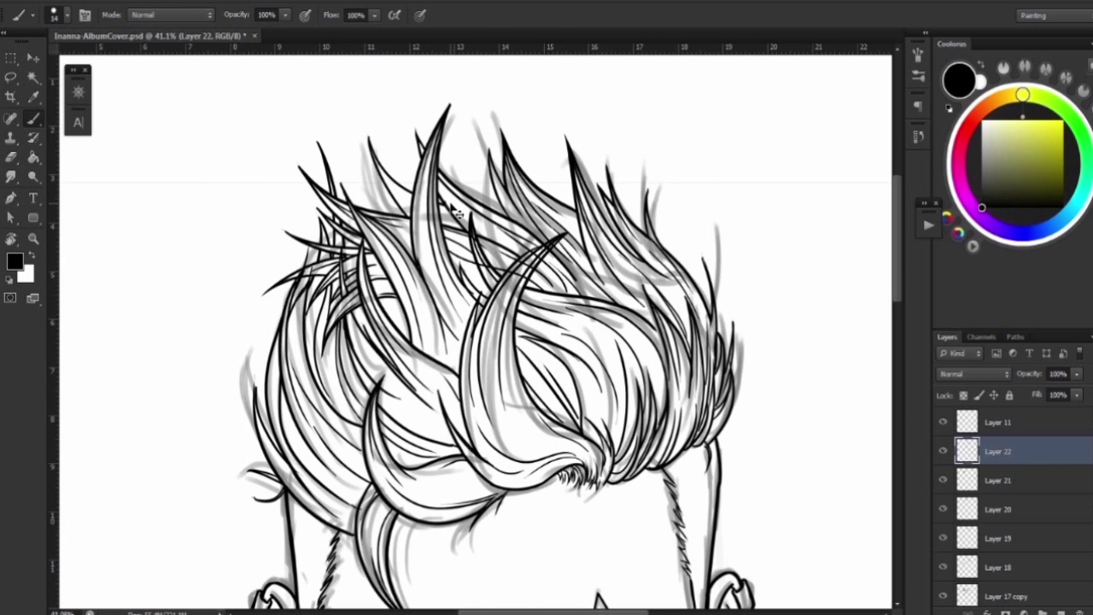
Zoom out to the whole portrait and save the file.
{"action": "key", "text": "ctrl+0"}
{"action": "scroll", "coordinate": [982, 512], "scroll_direction": "down", "scroll_amount": 5}
{"action": "key", "text": "ctrl+s"}
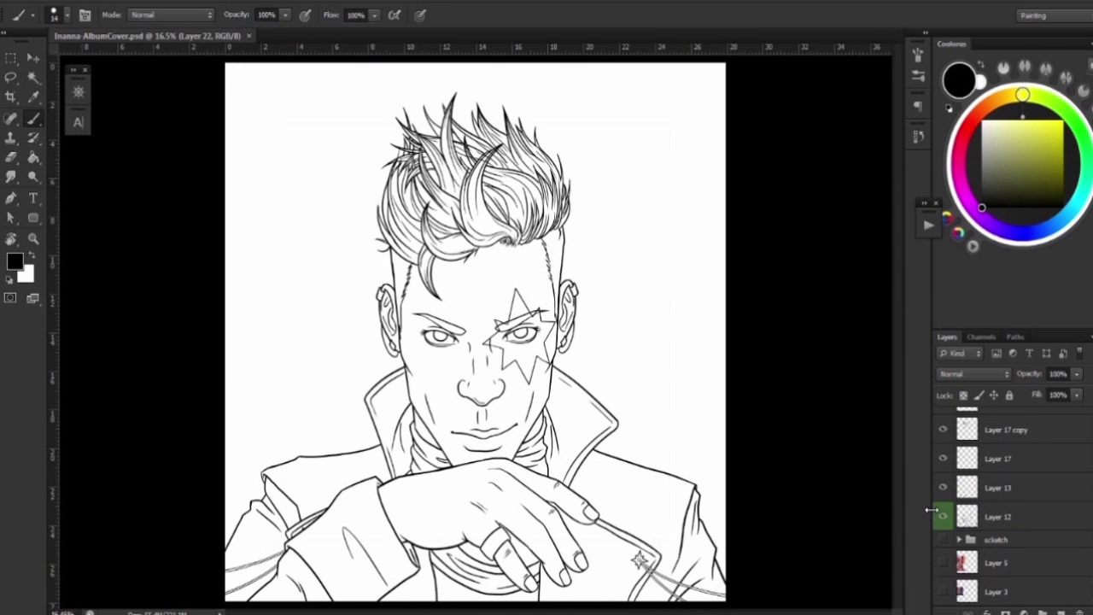
Group the ink layers, including Layer 11 and Layers 18–22, into a folder named LINE ART.
{"action": "scroll", "coordinate": [639, 560], "scroll_direction": "up", "scroll_amount": 2}
{"action": "scroll", "coordinate": [639, 559], "scroll_direction": "up", "scroll_amount": 2}
{"action": "scroll", "coordinate": [638, 560], "scroll_direction": "up", "scroll_amount": 2}
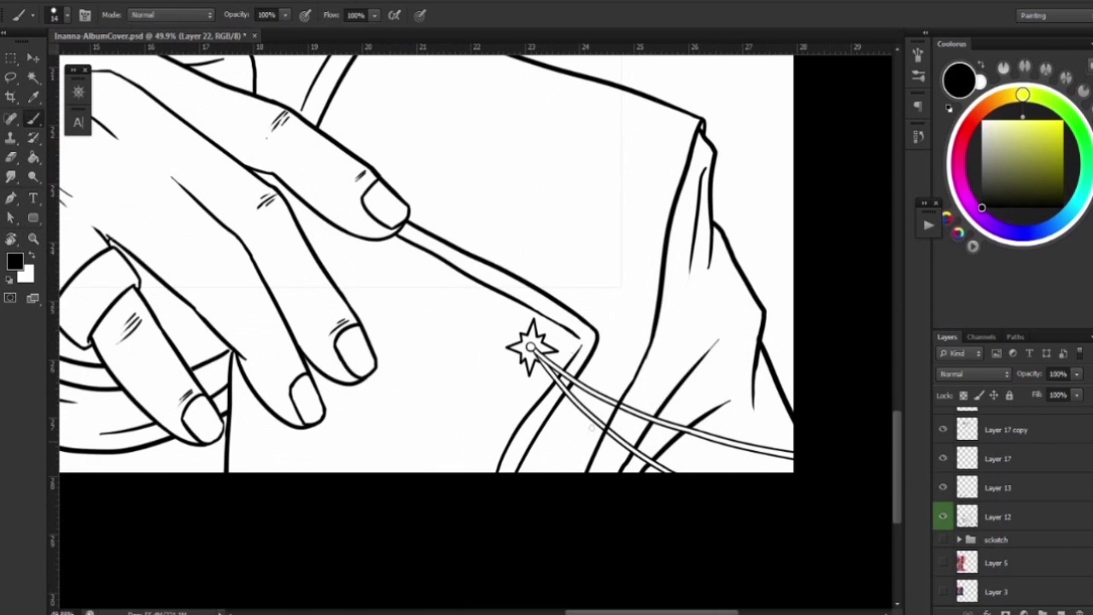
{"action": "key", "text": "e"}
{"action": "key", "text": "ctrl+0"}
{"action": "key", "text": "ctrl+g"}
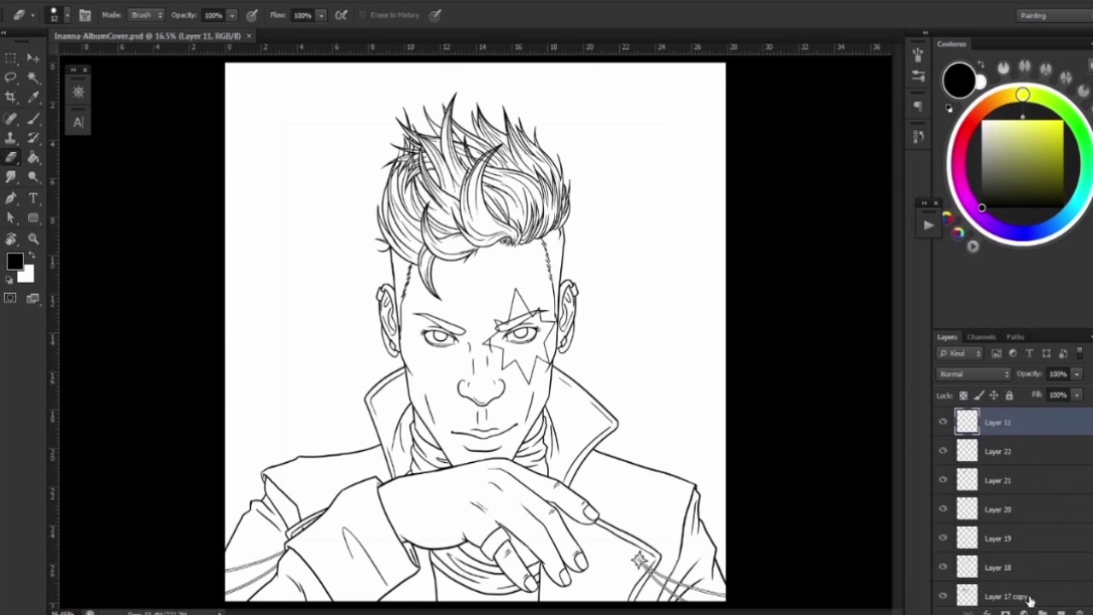
{"action": "double_click", "coordinate": [997, 416]}
{"action": "type", "text": "LINE ART"}
{"action": "key", "text": "Return"}
{"action": "scroll", "coordinate": [1000, 529], "scroll_direction": "down", "scroll_amount": 3}
{"action": "scroll", "coordinate": [1000, 530], "scroll_direction": "up", "scroll_amount": 3}
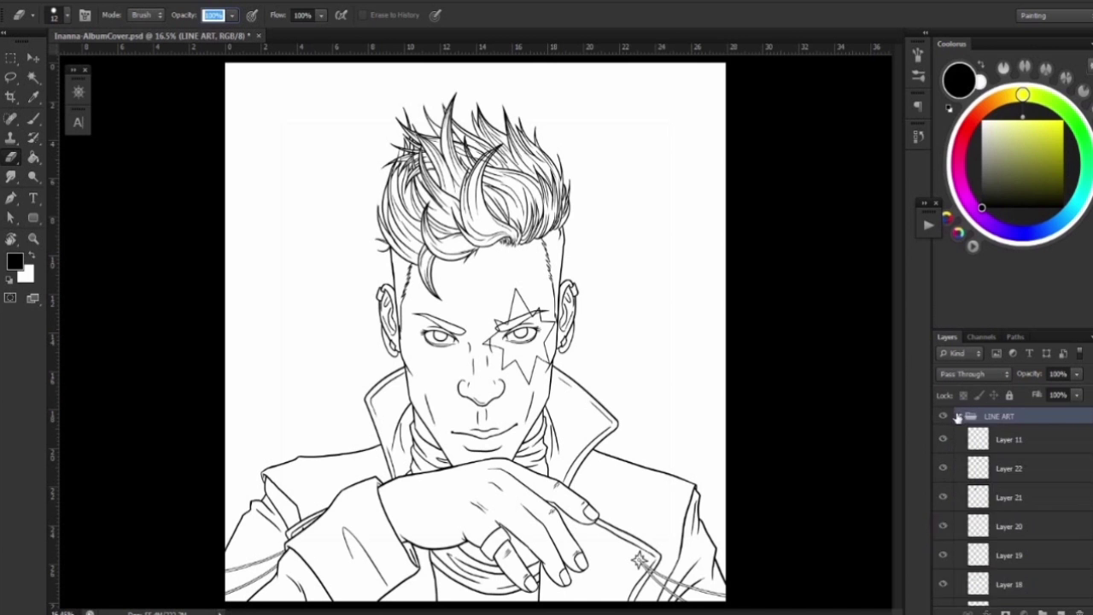